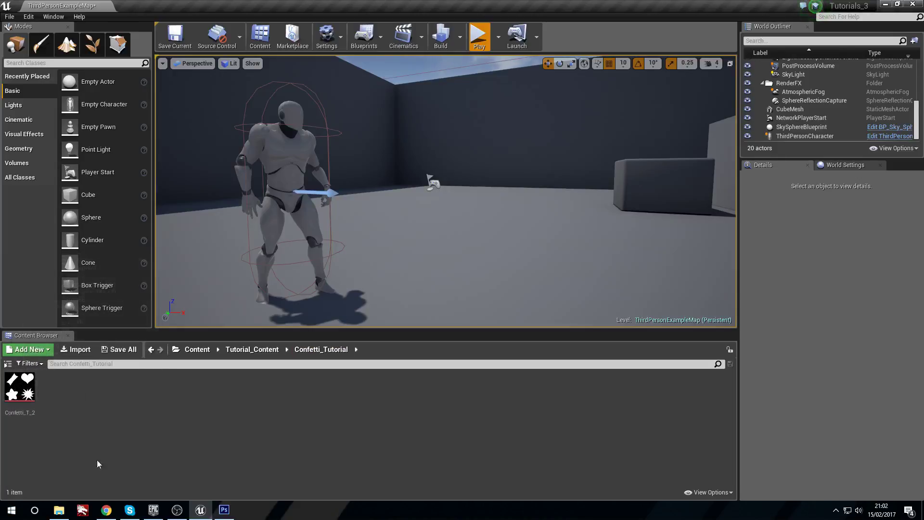
Examine the four confetti shapes in the Photoshop artwork and the imported Confetti_T_2 texture in Unreal Editor.
{"action": "left_click", "coordinate": [224, 511]}
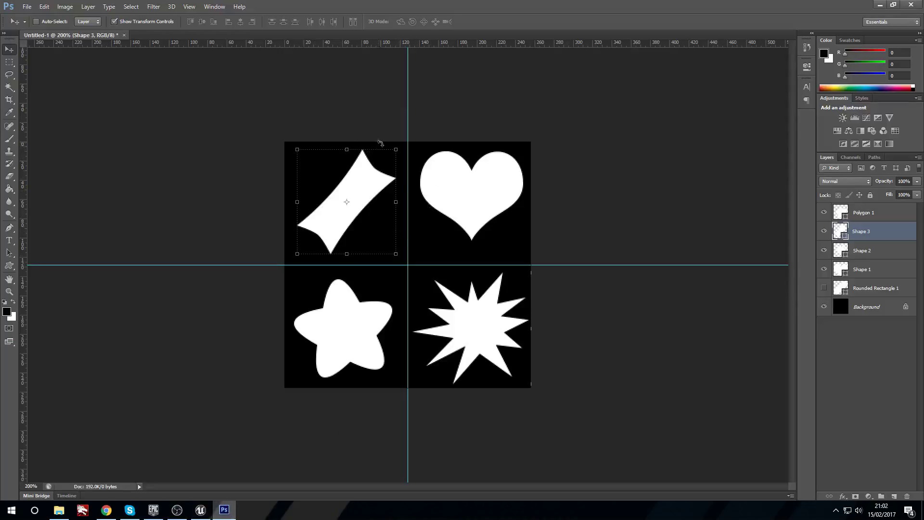
{"action": "left_click_drag", "start_coordinate": [398, 140], "coordinate": [435, 121]}
{"action": "key", "text": "ctrl+z"}
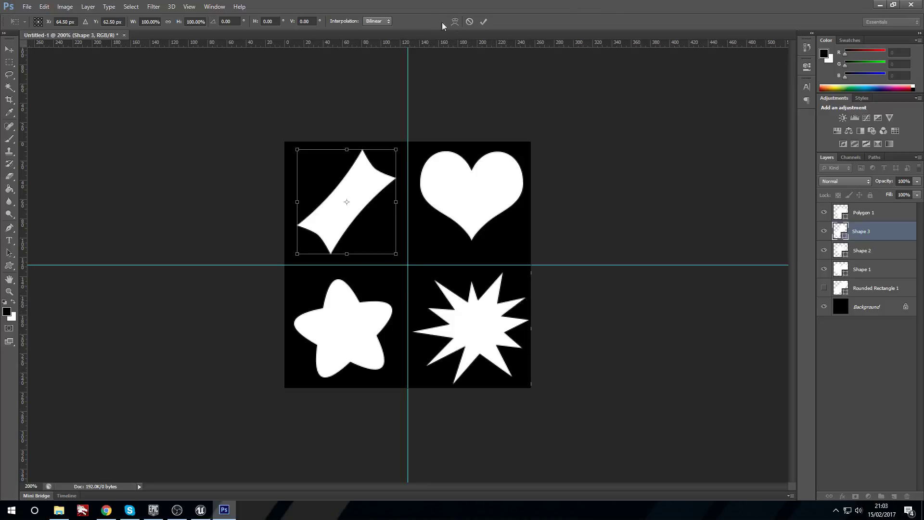
{"action": "left_click", "coordinate": [470, 21]}
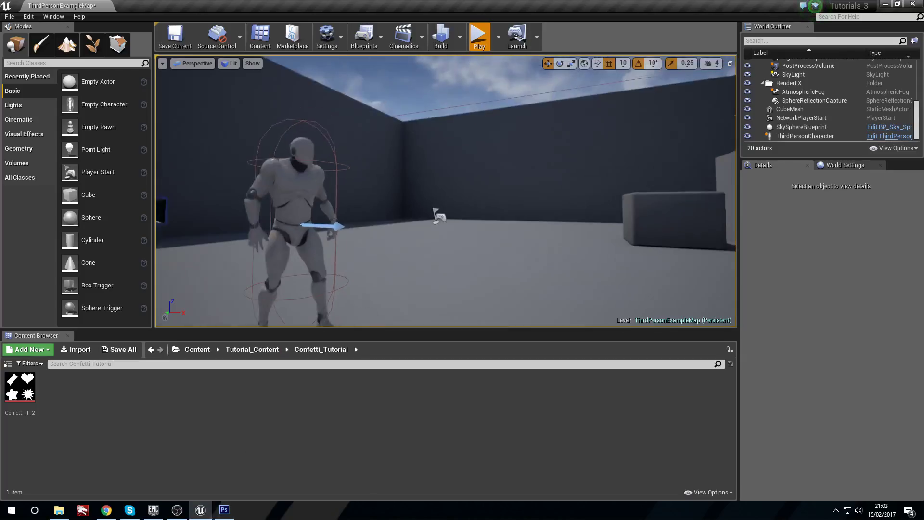
{"action": "double_click", "coordinate": [20, 387]}
{"action": "left_click", "coordinate": [911, 4]}
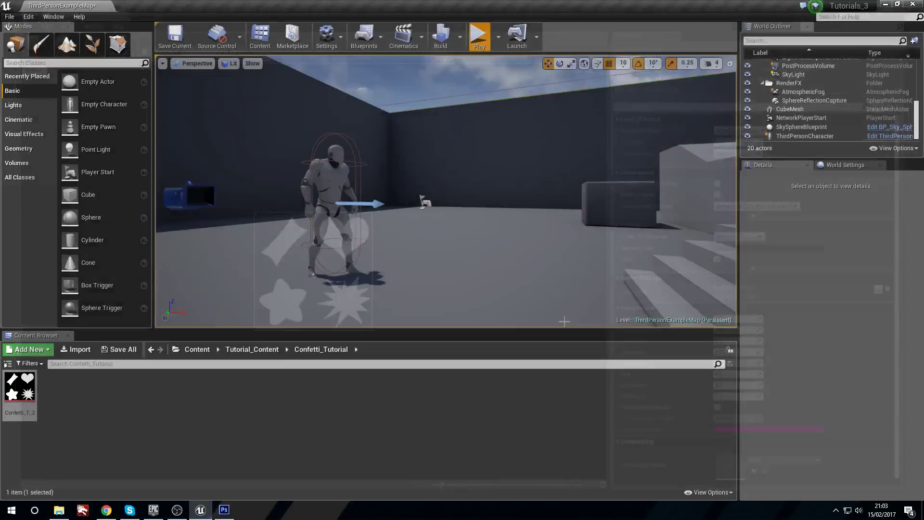
Create a new material named Confetti_M in the Confetti_Tutorial folder.
{"action": "right_click", "coordinate": [108, 410]}
{"action": "left_click", "coordinate": [57, 409]}
{"action": "right_click", "coordinate": [56, 409]}
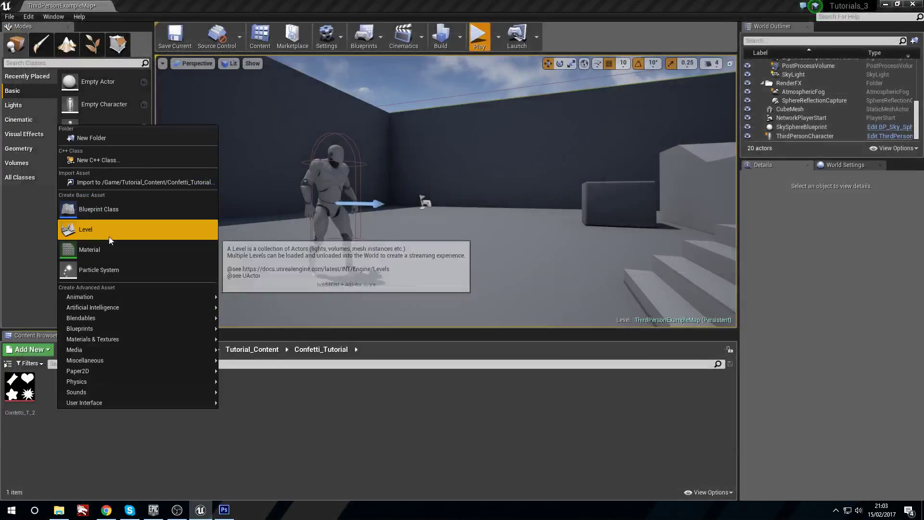
{"action": "left_click", "coordinate": [109, 236]}
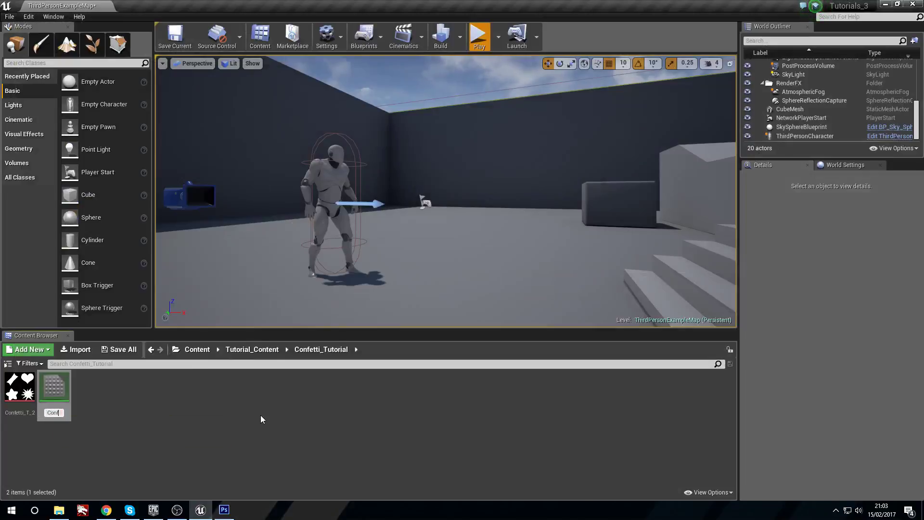
{"action": "type", "text": "Confetti_M"}
{"action": "key", "text": "Return"}
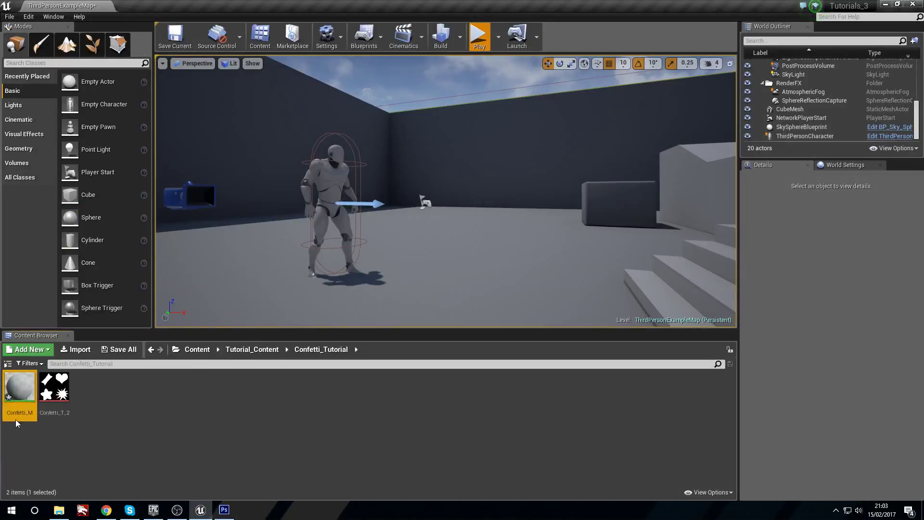
Open the Confetti_M material and add the Confetti_T_2 texture as a Texture Sample node beside the result node.
{"action": "double_click", "coordinate": [21, 391]}
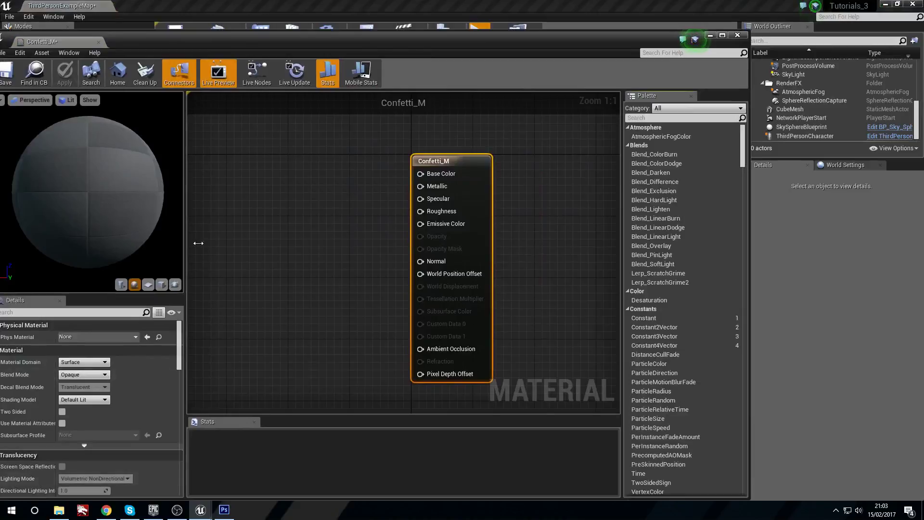
{"action": "left_click_drag", "start_coordinate": [273, 38], "coordinate": [407, 13]}
{"action": "left_click_drag", "start_coordinate": [55, 396], "coordinate": [419, 243]}
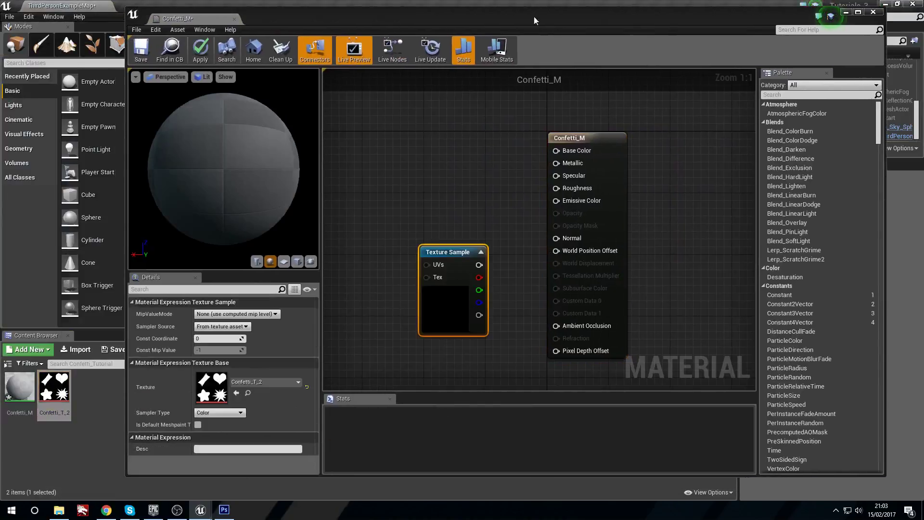
{"action": "double_click", "coordinate": [534, 18]}
{"action": "right_click_drag", "start_coordinate": [422, 277], "coordinate": [503, 309]}
{"action": "left_click_drag", "start_coordinate": [458, 272], "coordinate": [387, 274]}
{"action": "left_click", "coordinate": [369, 183]}
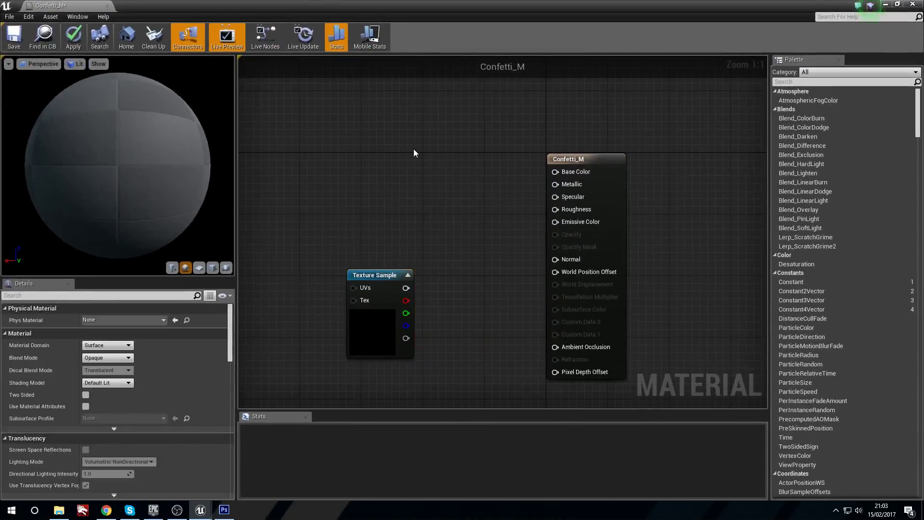
Add a Multiply node and a Particle Color node to the material graph.
{"action": "key", "text": "m"}
{"action": "left_click", "coordinate": [424, 166]}
{"action": "left_click_drag", "start_coordinate": [458, 171], "coordinate": [495, 204]}
{"action": "right_click", "coordinate": [414, 167]}
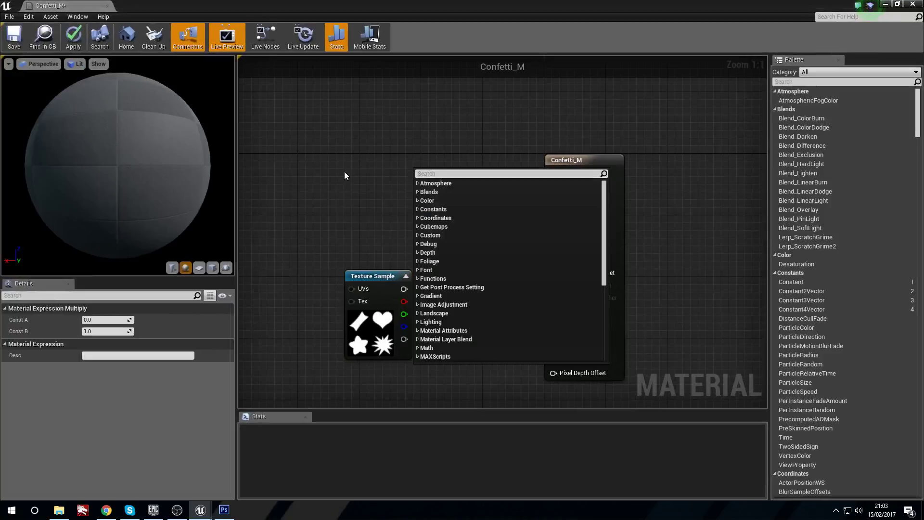
{"action": "type", "text": "particle"}
{"action": "key", "text": "Return"}
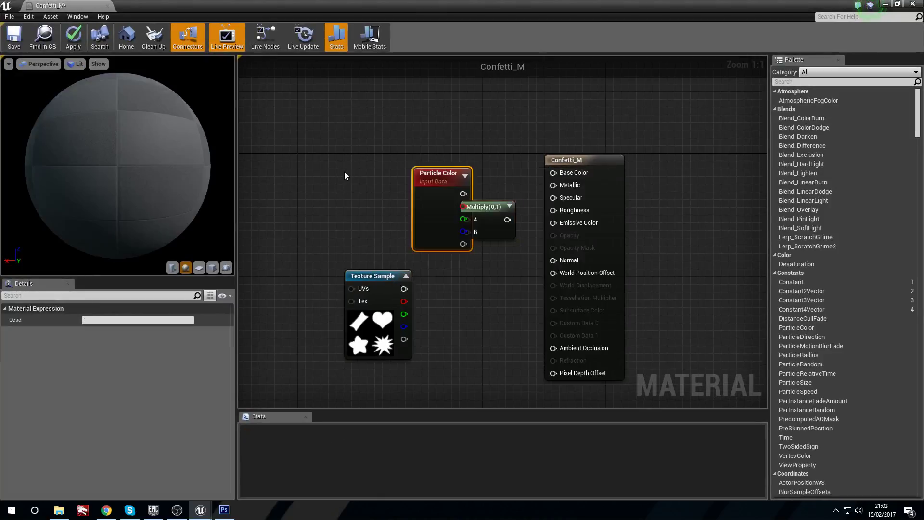
Wire Particle Color into Emissive Color, multiply its alpha with the Texture Sample output, and feed the product into Opacity.
{"action": "left_click_drag", "start_coordinate": [440, 174], "coordinate": [575, 223]}
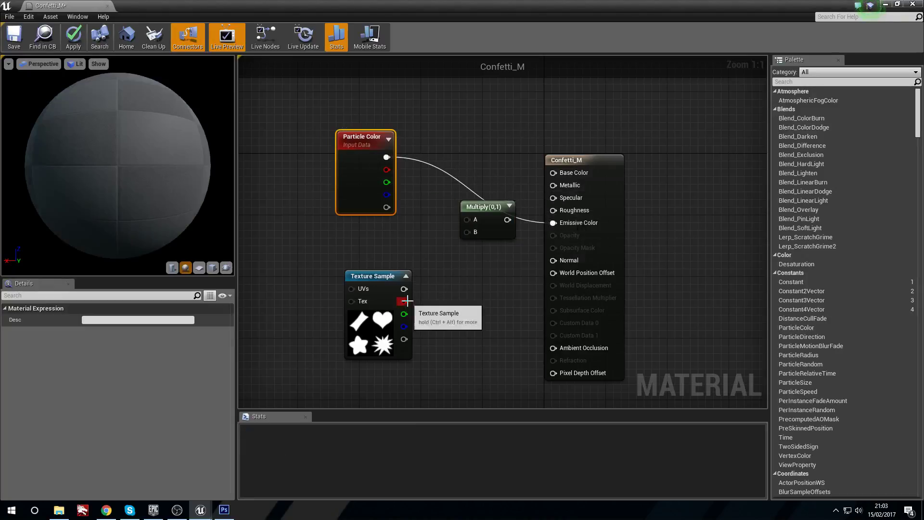
{"action": "left_click_drag", "start_coordinate": [403, 289], "coordinate": [480, 238]}
{"action": "left_click_drag", "start_coordinate": [396, 207], "coordinate": [555, 235]}
Set the material's blend mode to Translucent and its shading model to Unlit, and save it.
{"action": "left_click", "coordinate": [597, 160]}
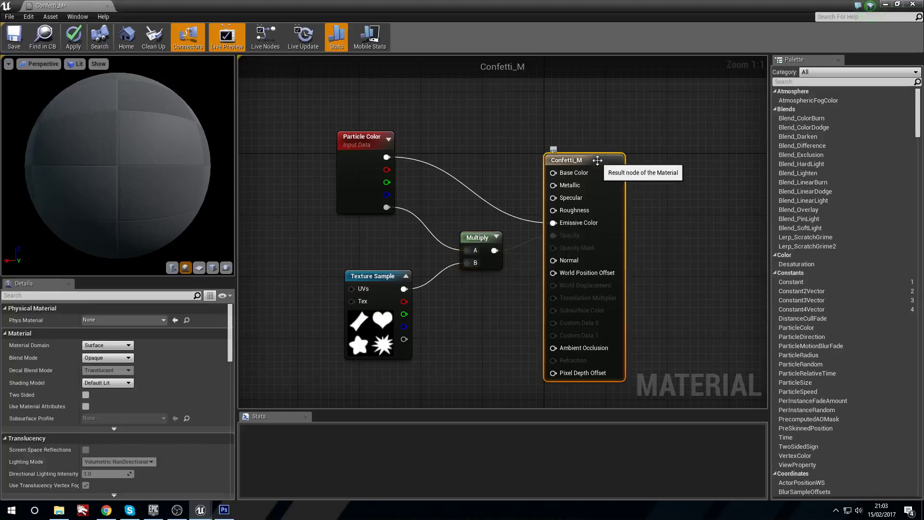
{"action": "left_click", "coordinate": [114, 356]}
{"action": "left_click", "coordinate": [114, 379]}
{"action": "left_click", "coordinate": [113, 383]}
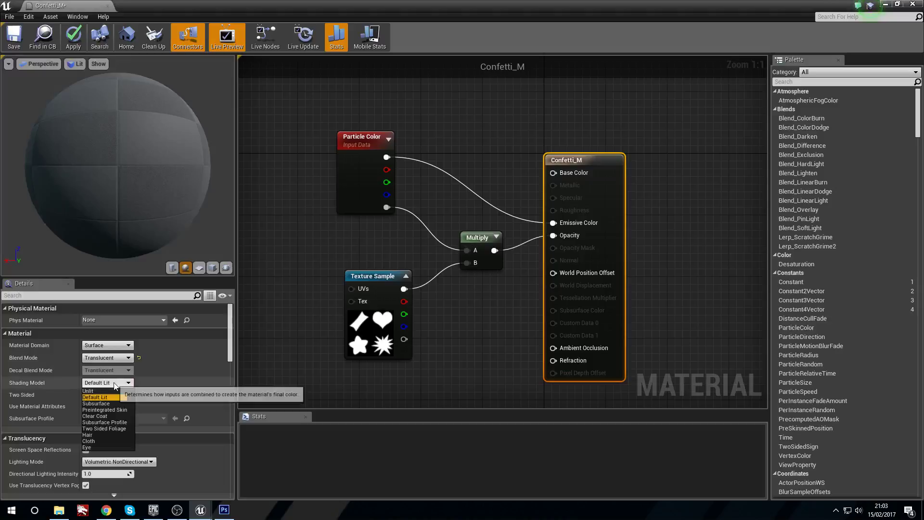
{"action": "left_click", "coordinate": [113, 390]}
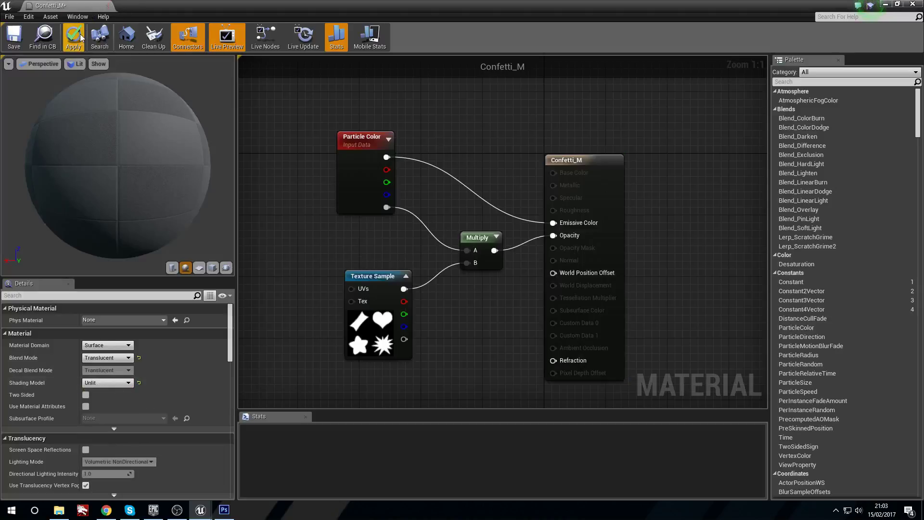
{"action": "left_click", "coordinate": [14, 42]}
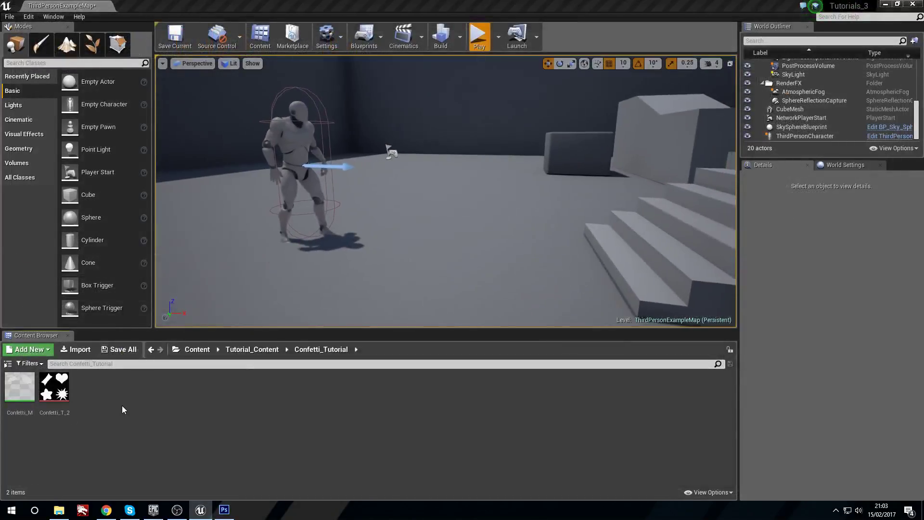
Create a new particle system named Confetti_P in the Confetti_Tutorial folder.
{"action": "right_click", "coordinate": [122, 406]}
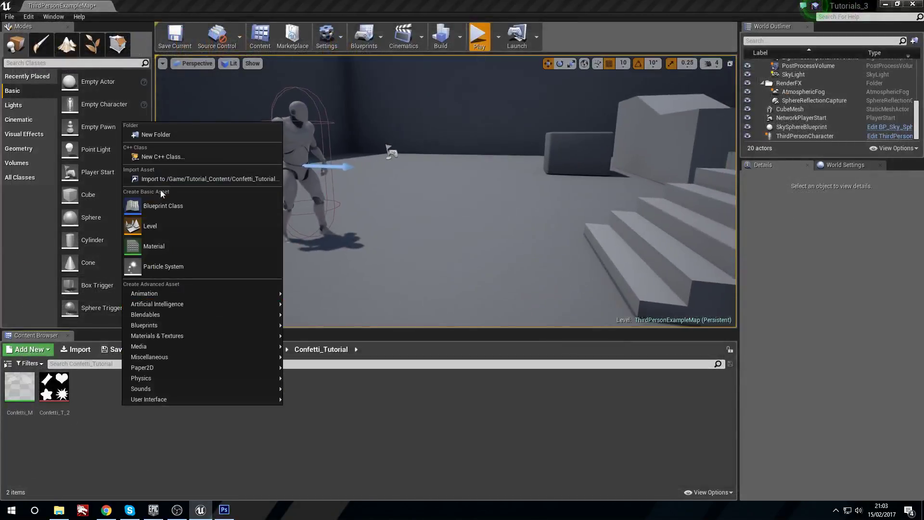
{"action": "left_click", "coordinate": [175, 267]}
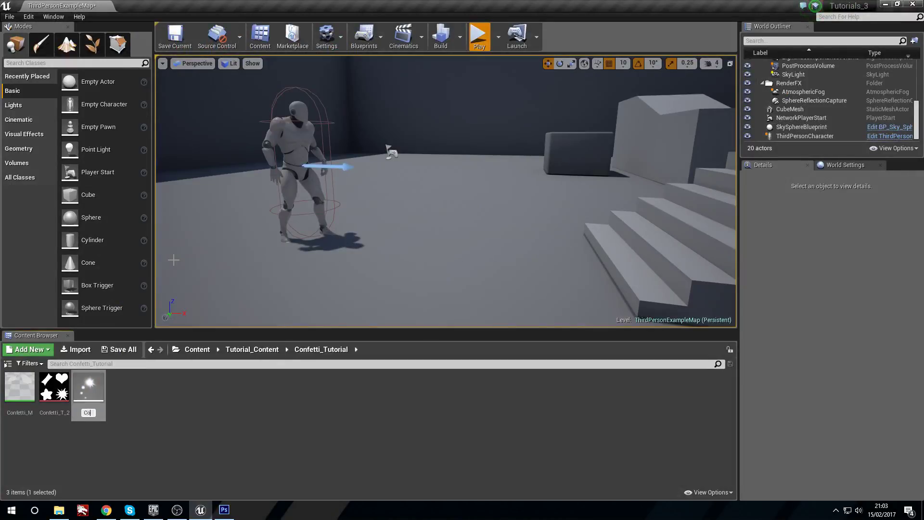
{"action": "type", "text": "Confetti_P"}
{"action": "key", "text": "Return"}
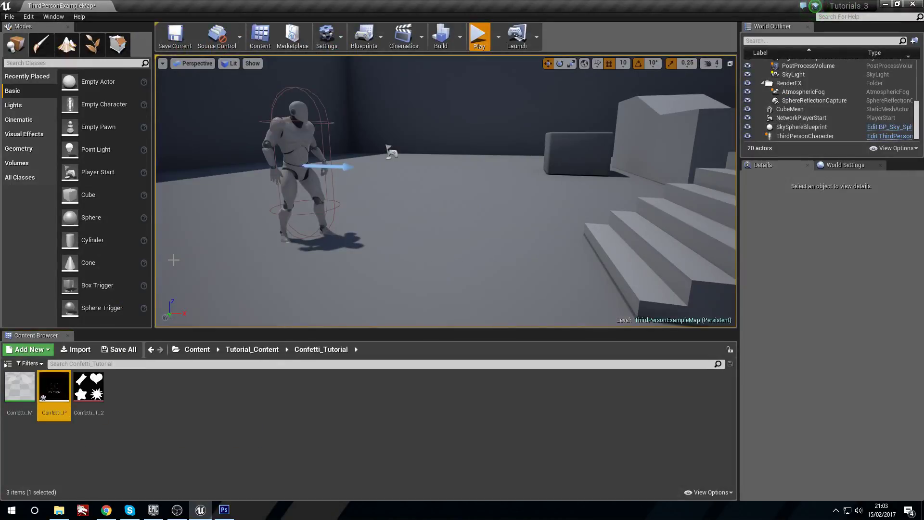
Open Confetti_P and assign the Confetti_M material in the emitter's Required module.
{"action": "double_click", "coordinate": [53, 388]}
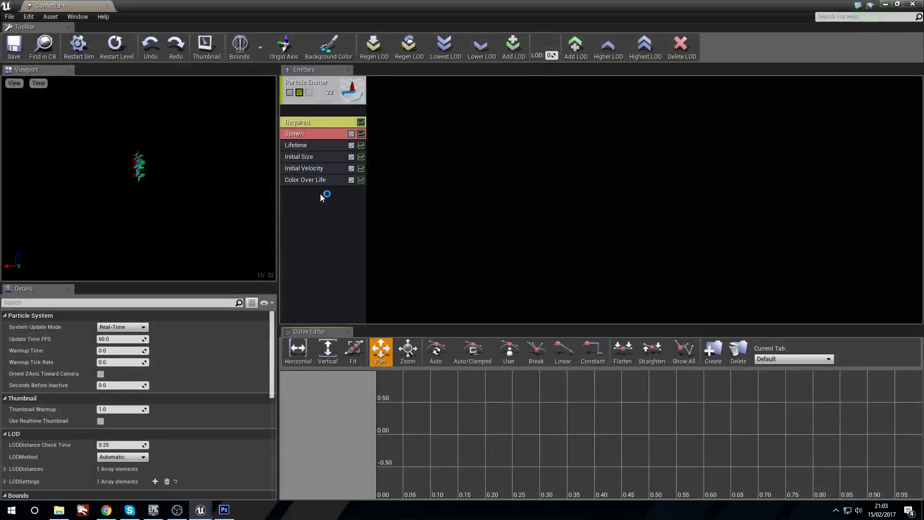
{"action": "left_click", "coordinate": [330, 118]}
{"action": "left_click", "coordinate": [156, 335]}
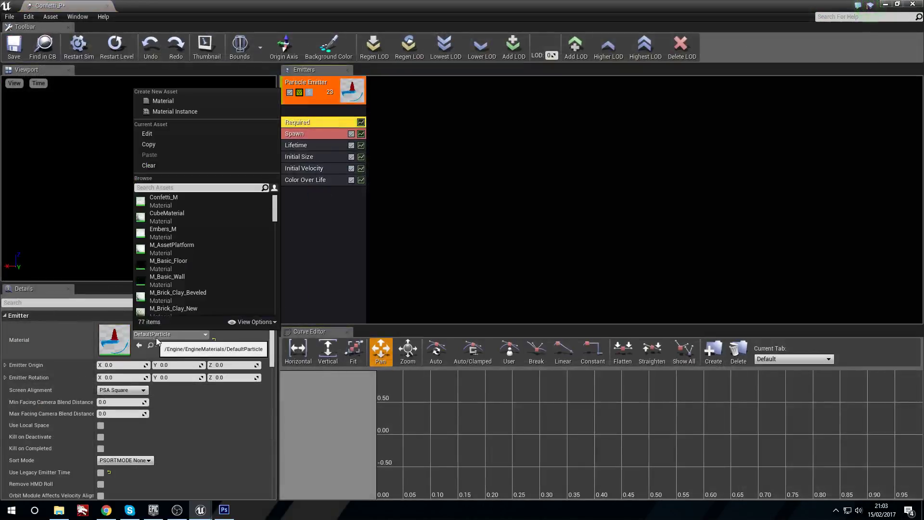
{"action": "left_click", "coordinate": [173, 200]}
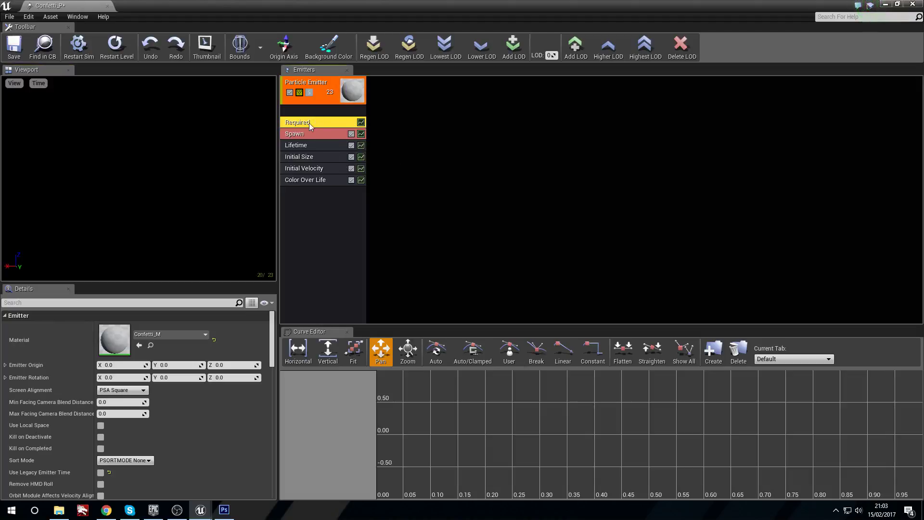
Set the emitter's Sub UV settings to 2 horizontal and 2 vertical sub images with Random interpolation.
{"action": "left_click", "coordinate": [76, 302]}
{"action": "type", "text": "sub"}
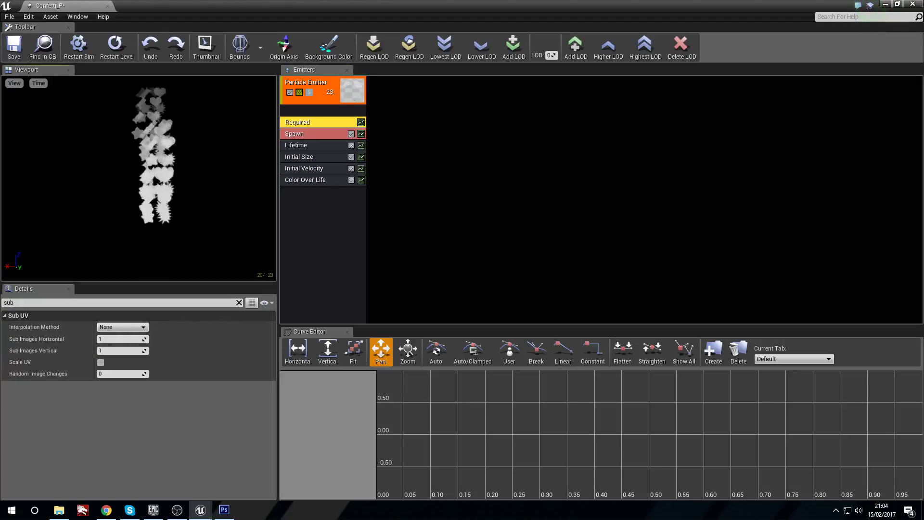
{"action": "left_click", "coordinate": [98, 339]}
{"action": "type", "text": "2"}
{"action": "left_click", "coordinate": [120, 351]}
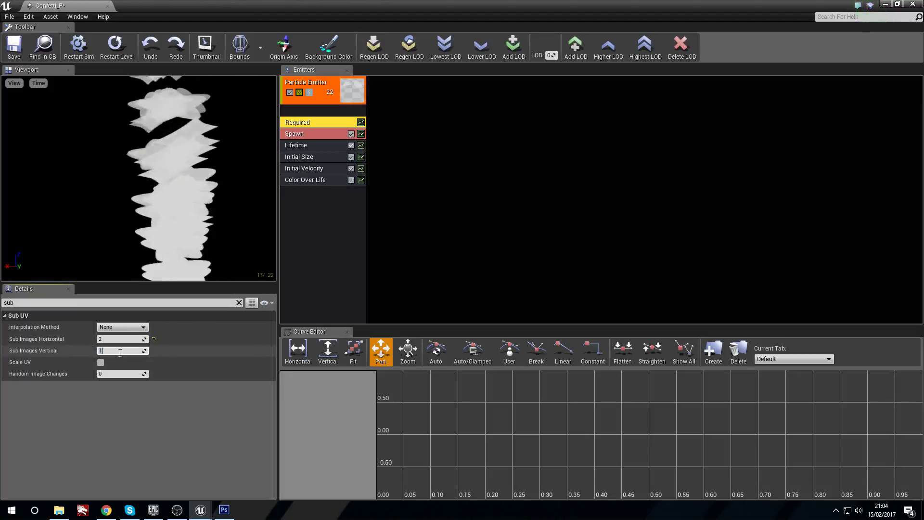
{"action": "type", "text": "2"}
{"action": "key", "text": "Return"}
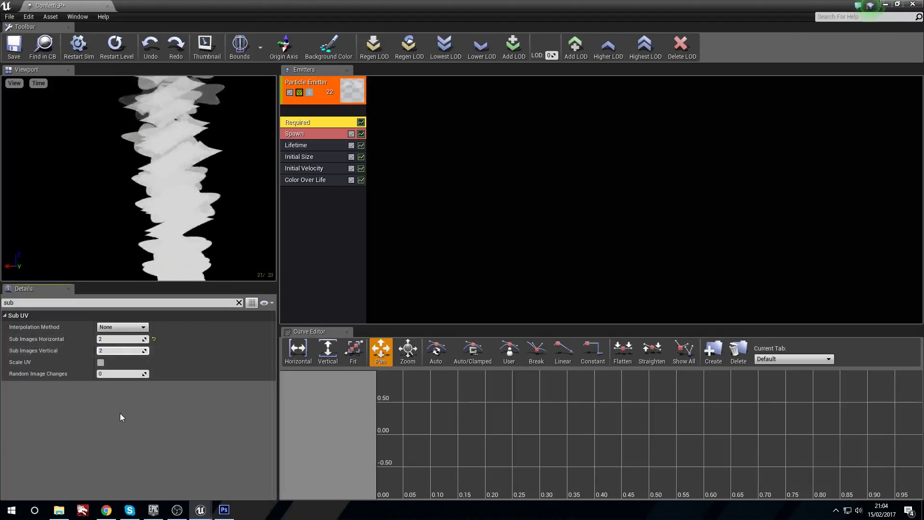
{"action": "left_click", "coordinate": [131, 328]}
{"action": "left_click", "coordinate": [128, 352]}
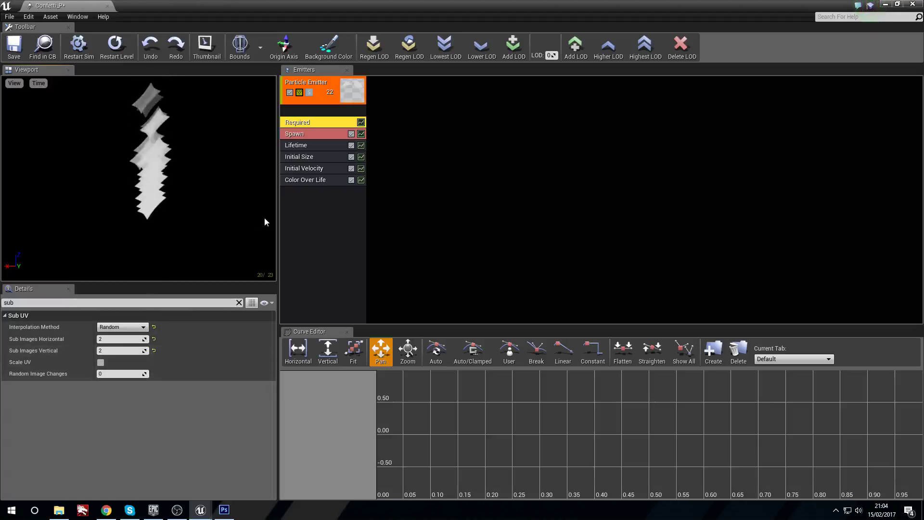
Add a SubImage Index module to the particle emitter.
{"action": "right_click", "coordinate": [302, 200]}
{"action": "mouse_move", "coordinate": [340, 422]}
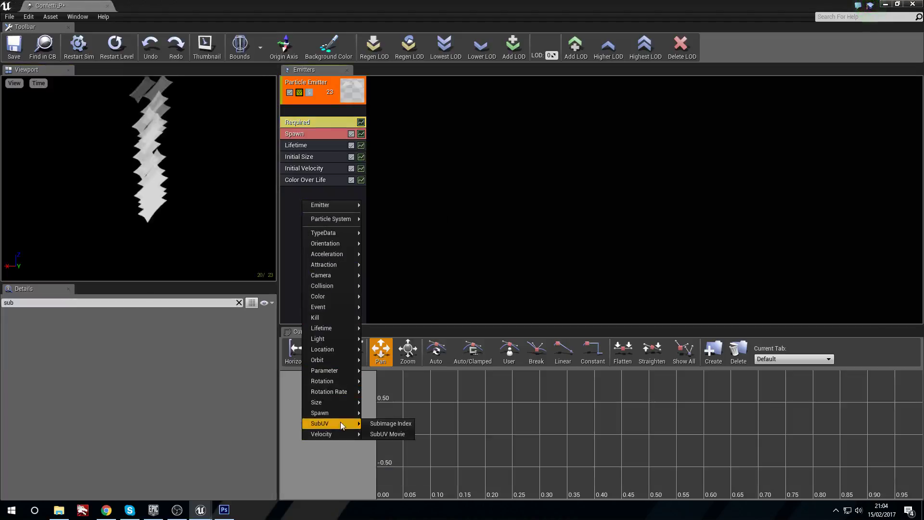
{"action": "left_click", "coordinate": [391, 423]}
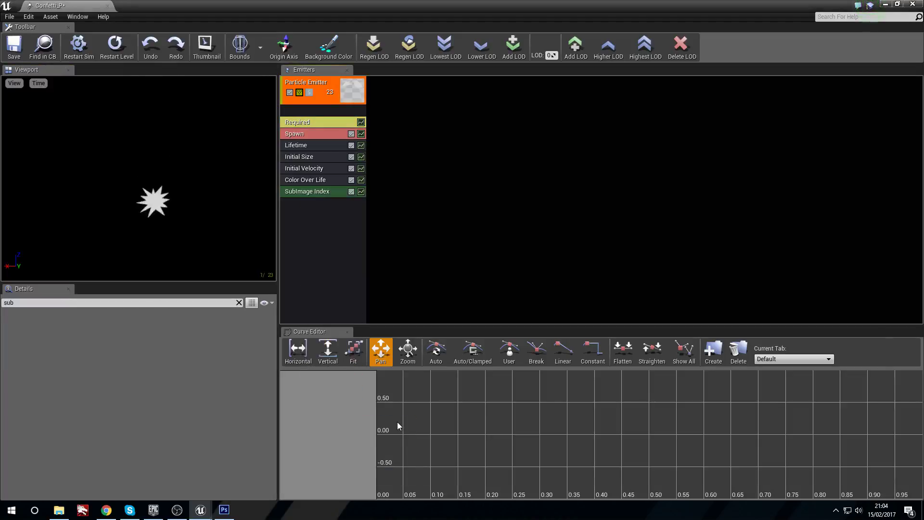
Try an Out Val of 0.75 for point 1 of the SubImage Index constant curve and settle on 1.0.
{"action": "left_click", "coordinate": [306, 191]}
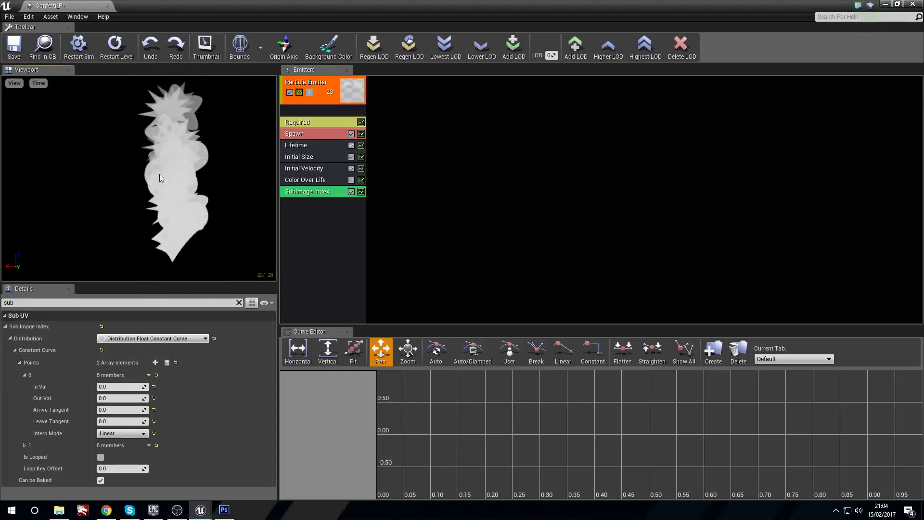
{"action": "left_click", "coordinate": [24, 445]}
{"action": "scroll", "coordinate": [21, 427], "scroll_direction": "down", "scroll_amount": 1}
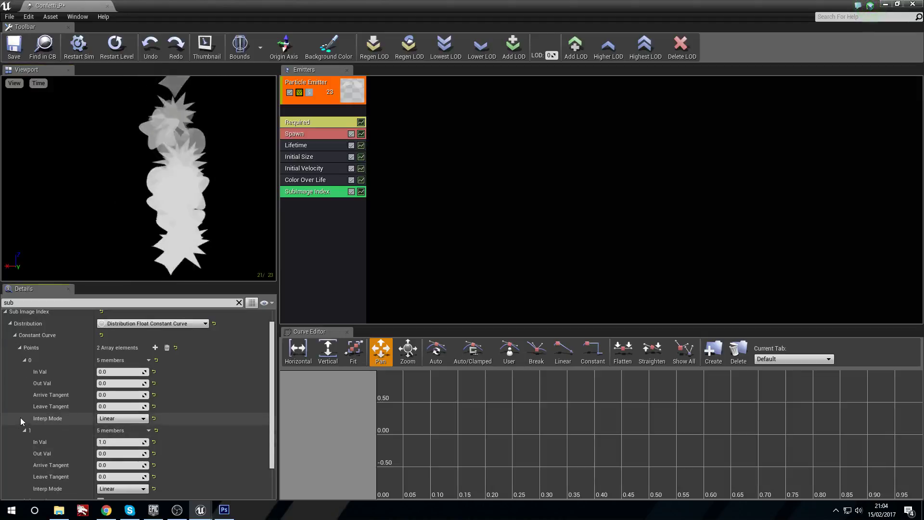
{"action": "left_click_drag", "start_coordinate": [58, 178], "coordinate": [152, 207]}
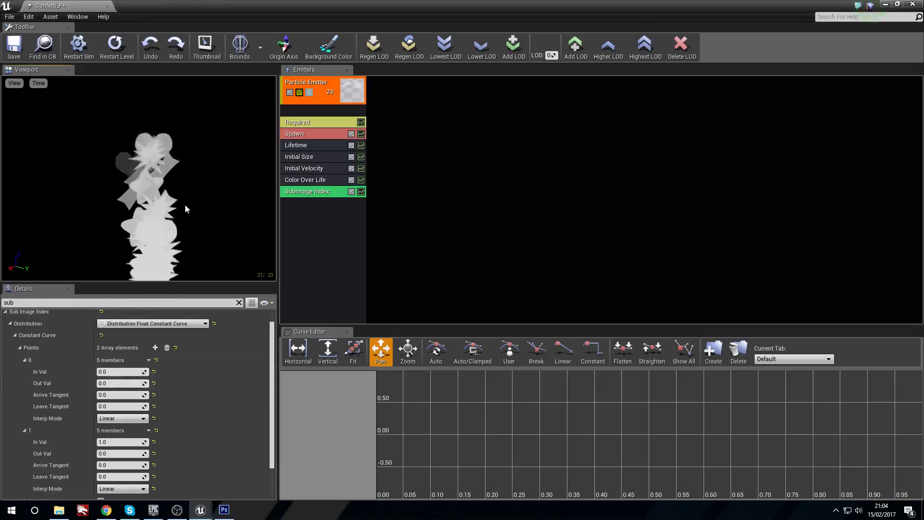
{"action": "left_click_drag", "start_coordinate": [152, 207], "coordinate": [120, 197]}
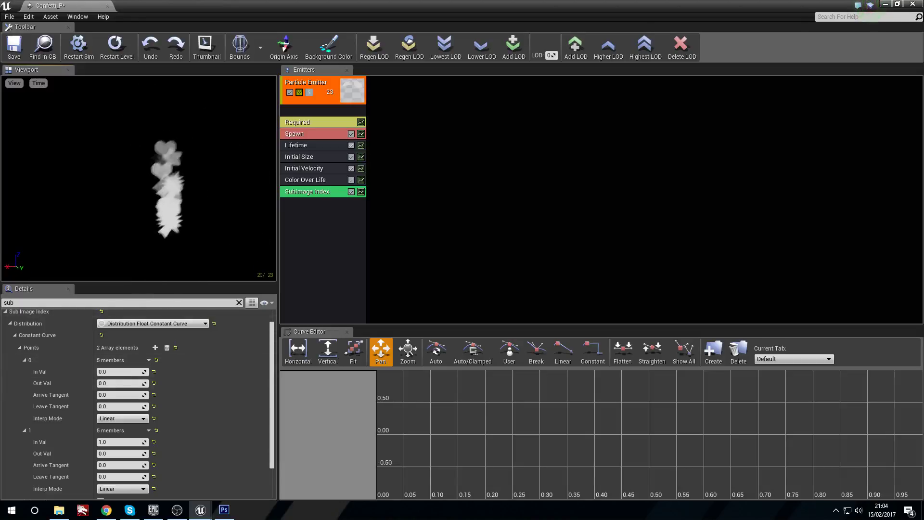
{"action": "right_click_drag", "start_coordinate": [152, 207], "coordinate": [152, 169]}
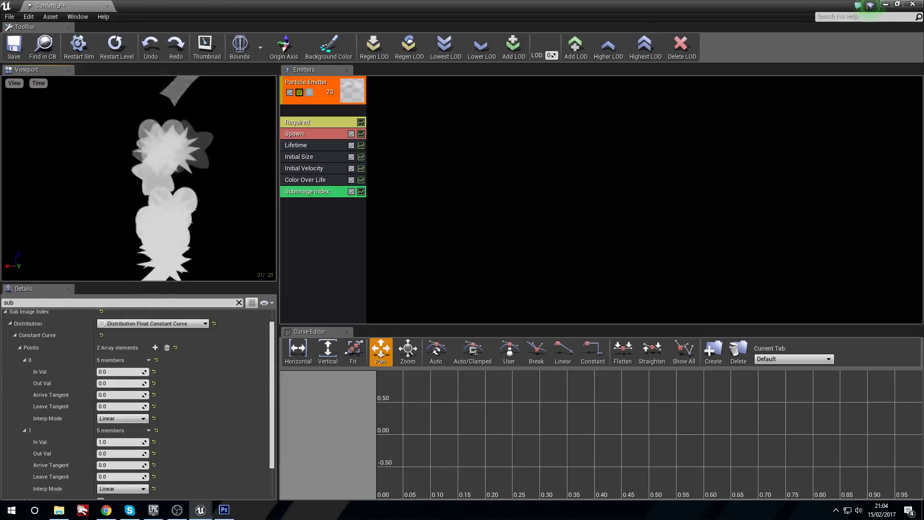
{"action": "left_click", "coordinate": [116, 455]}
{"action": "type", "text": "."}
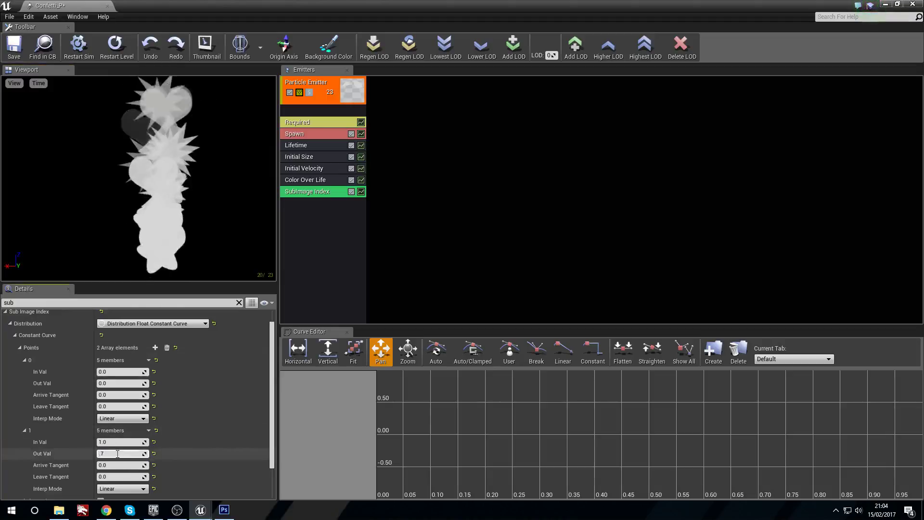
{"action": "type", "text": "75"}
{"action": "key", "text": "Return"}
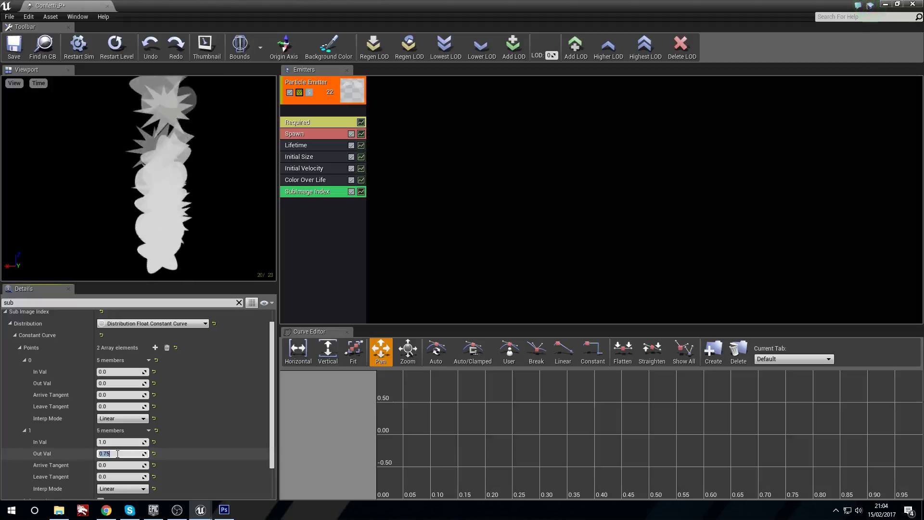
{"action": "type", "text": "1.0"}
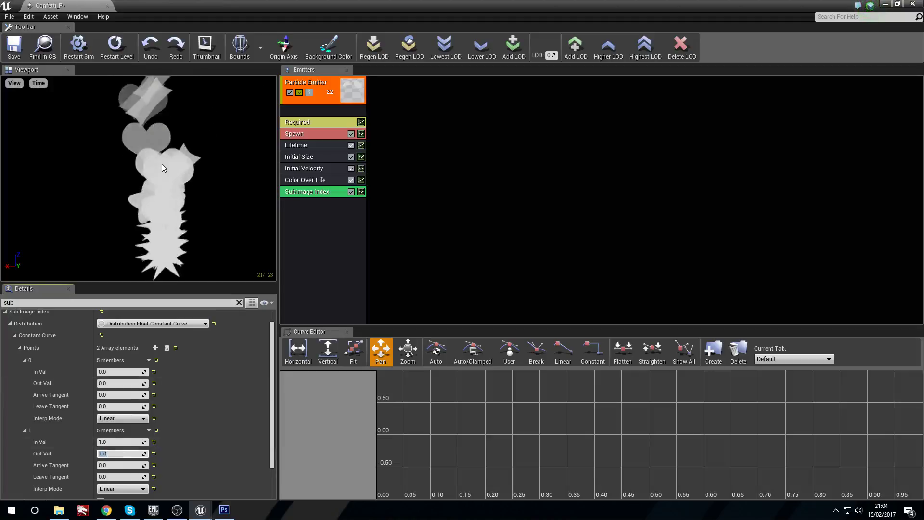
{"action": "mouse_move", "coordinate": [162, 163]}
{"action": "left_mouse_down"}
{"action": "mouse_move", "coordinate": [121, 164]}
{"action": "mouse_move", "coordinate": [163, 159]}
{"action": "left_mouse_up"}
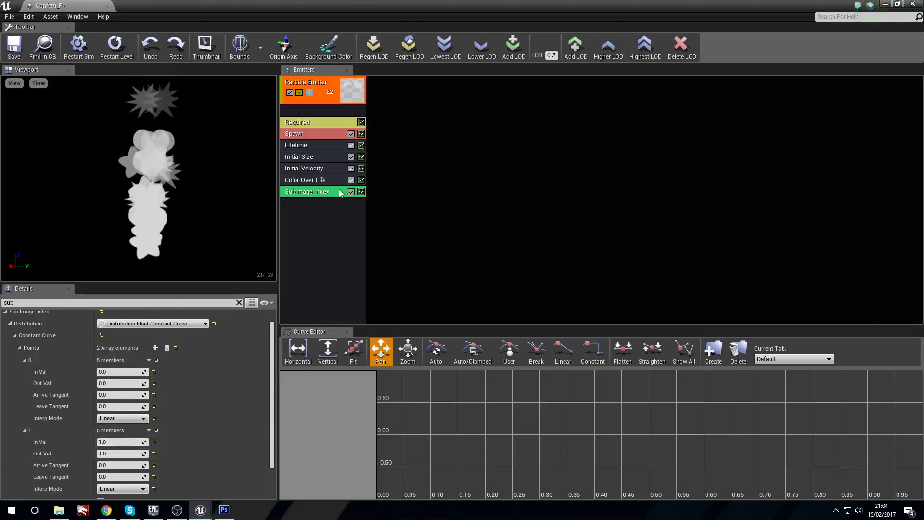
Clear the details search filter and set the Spawn module's constant rate to 0.
{"action": "left_click", "coordinate": [315, 135]}
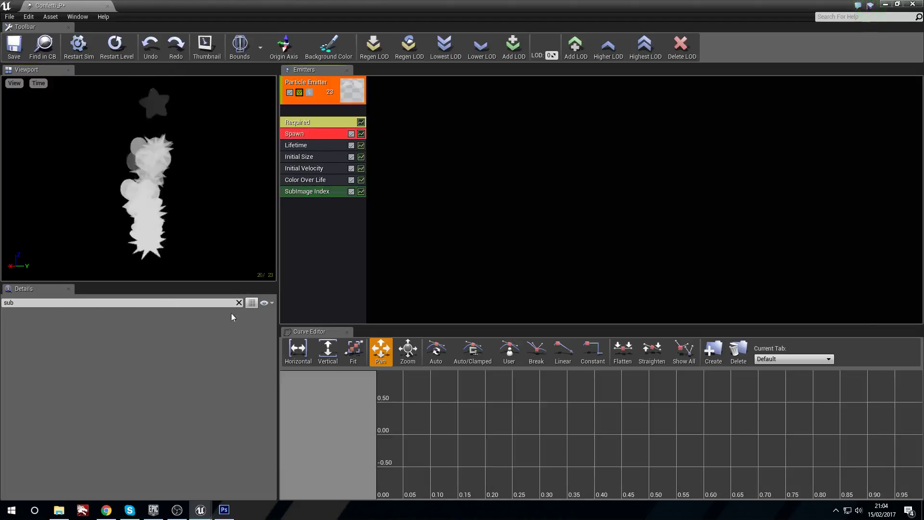
{"action": "left_click", "coordinate": [312, 123]}
{"action": "left_click", "coordinate": [316, 145]}
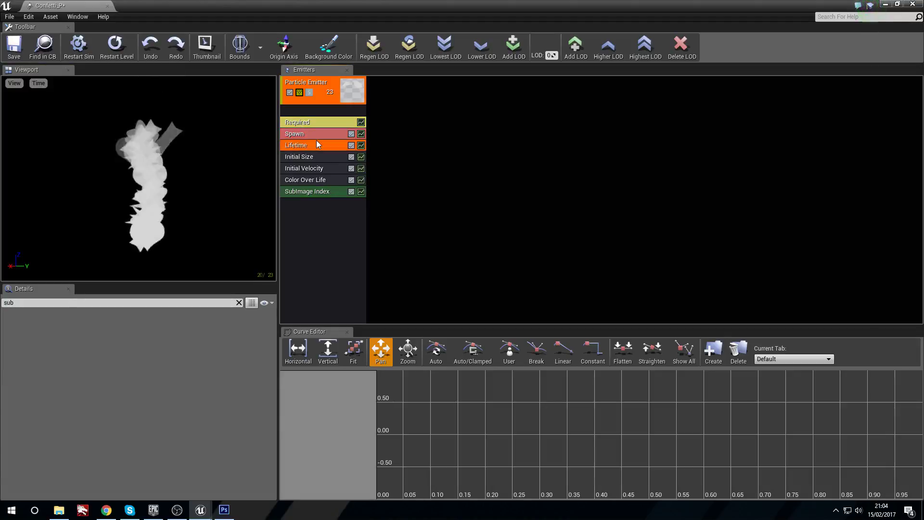
{"action": "left_click", "coordinate": [239, 302]}
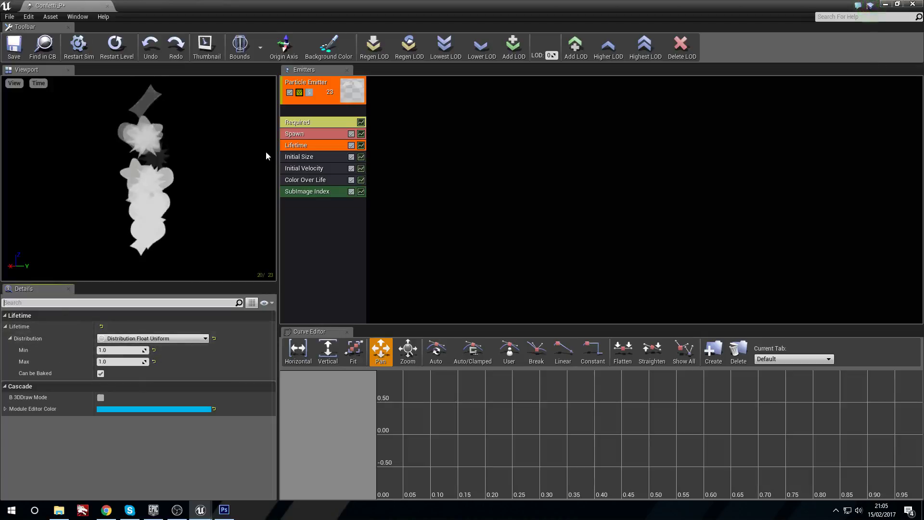
{"action": "left_click", "coordinate": [311, 135]}
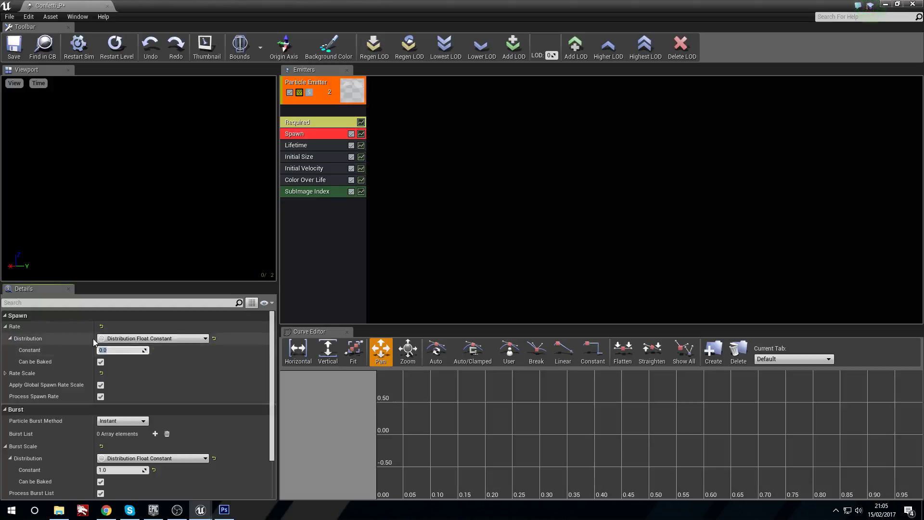
Add an entry to the Spawn module's Burst List with a Count of 75.
{"action": "scroll", "coordinate": [67, 381], "scroll_direction": "down", "scroll_amount": 2}
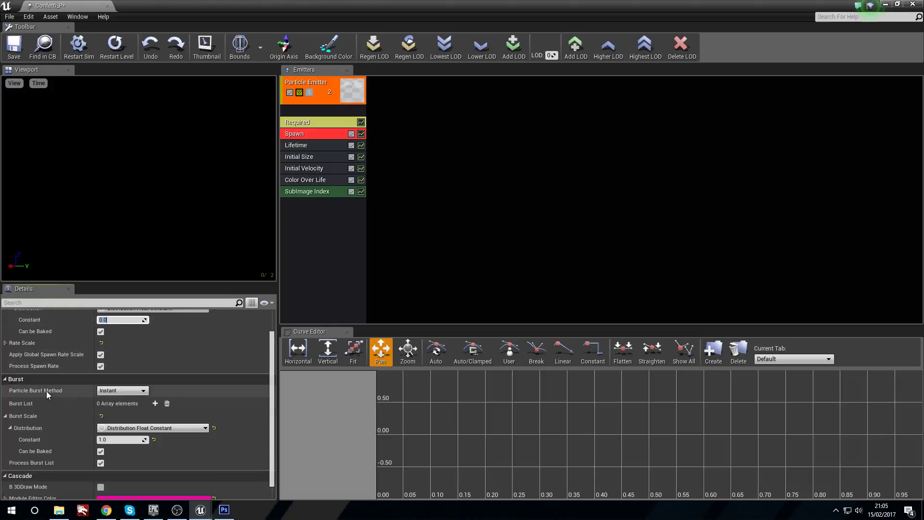
{"action": "left_click", "coordinate": [155, 403]}
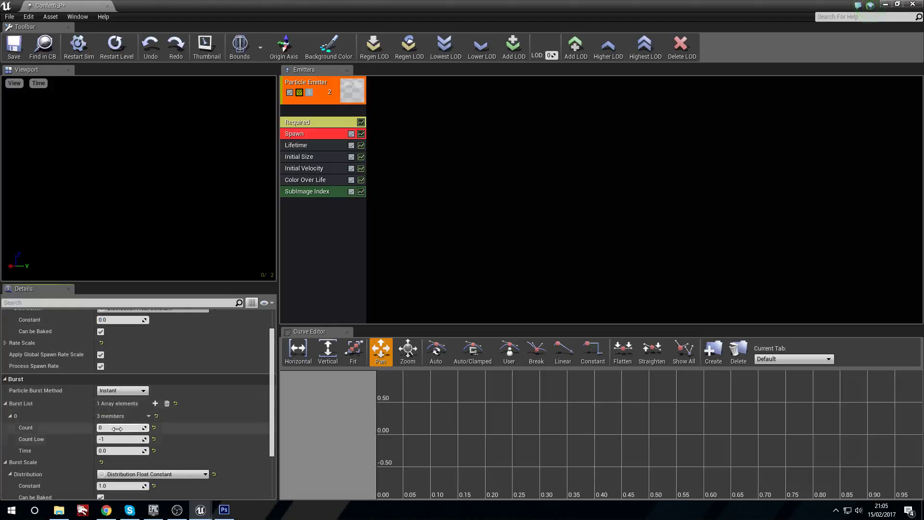
{"action": "left_click", "coordinate": [118, 428]}
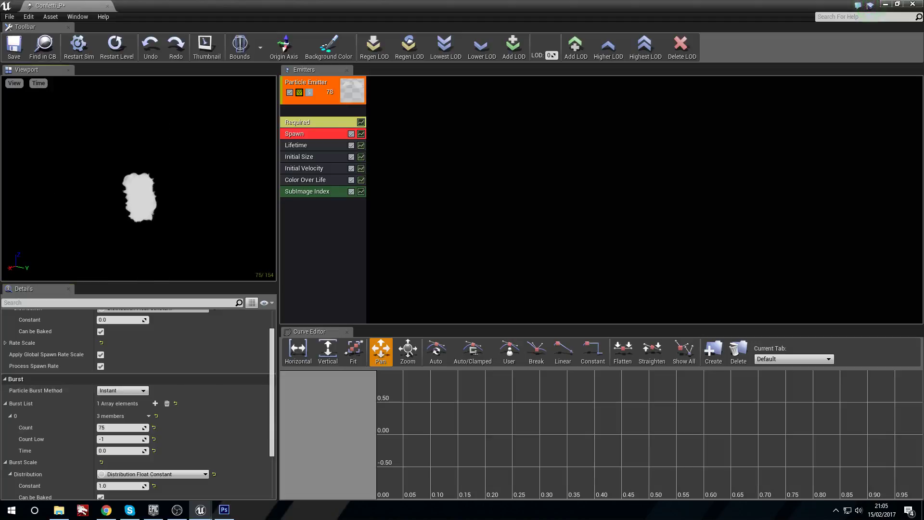
Set both the minimum and maximum values of the Lifetime module to 10.
{"action": "left_click", "coordinate": [303, 145]}
{"action": "left_click", "coordinate": [138, 351]}
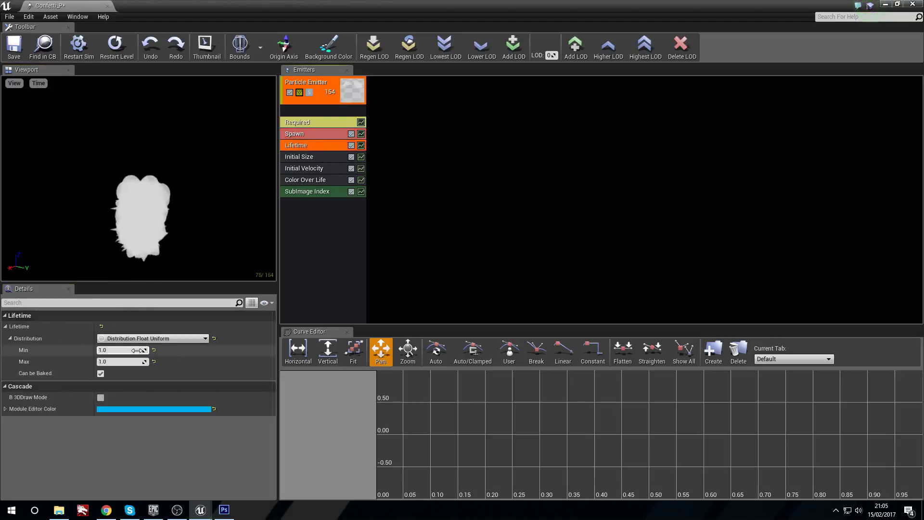
{"action": "type", "text": "1"}
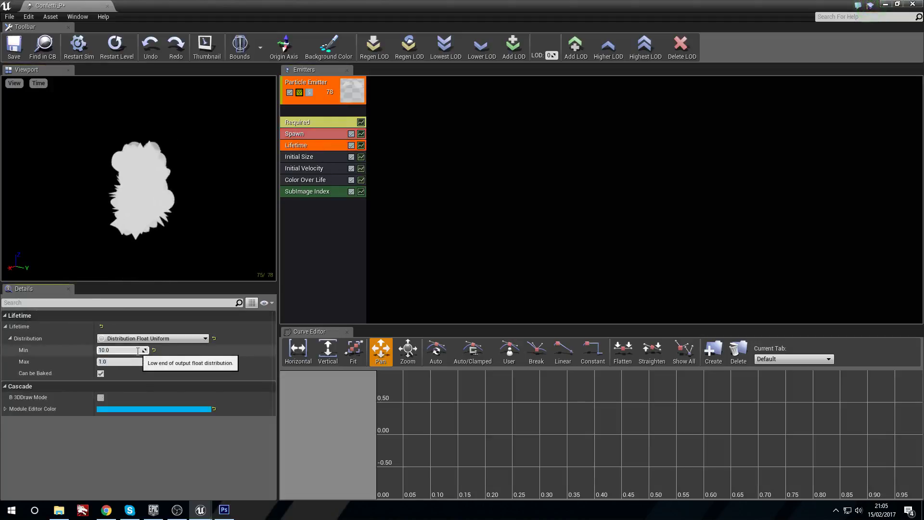
{"action": "key", "text": "Return"}
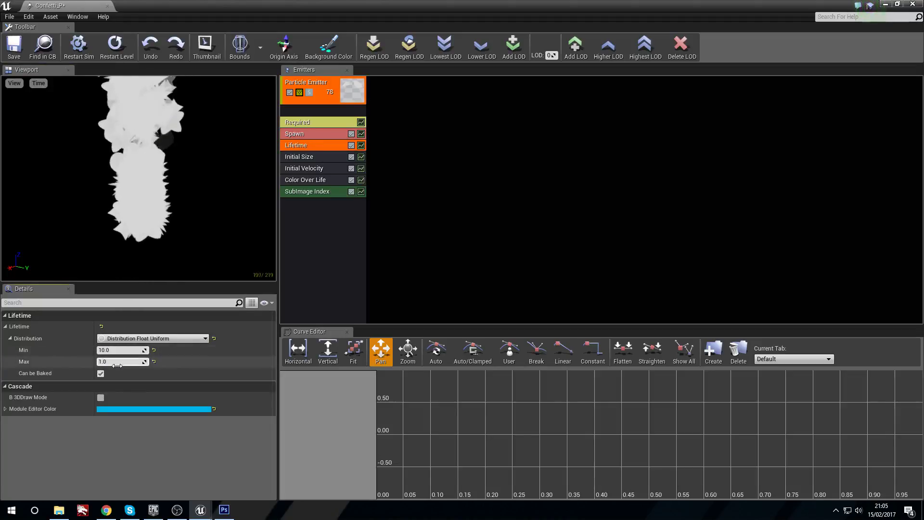
{"action": "left_click", "coordinate": [117, 365]}
{"action": "type", "text": "10"}
{"action": "left_click_drag", "start_coordinate": [139, 202], "coordinate": [138, 208]}
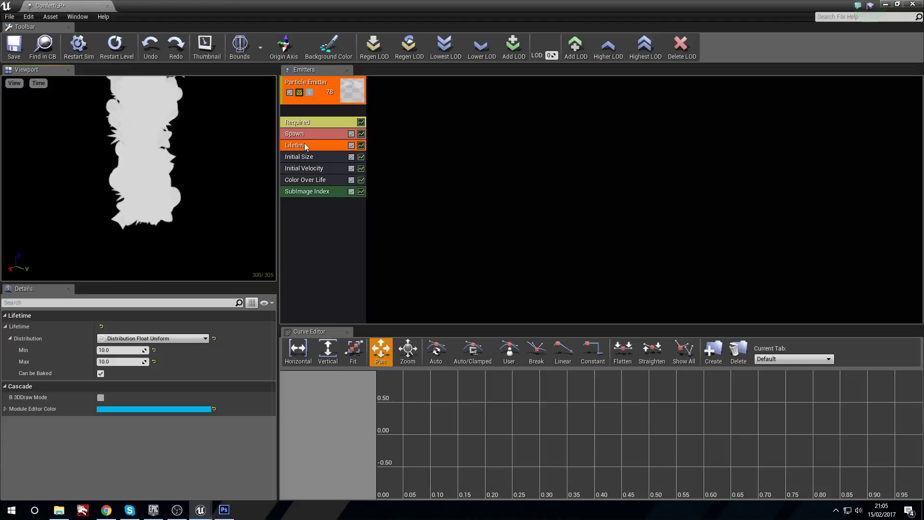
Set Emitter Loops to 1 in the Required module.
{"action": "left_click", "coordinate": [310, 123]}
{"action": "scroll", "coordinate": [151, 394], "scroll_direction": "down", "scroll_amount": 5}
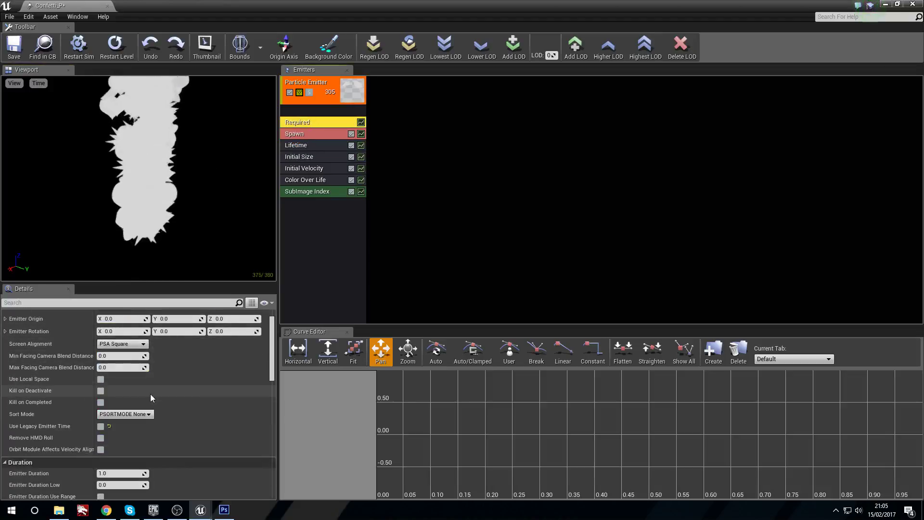
{"action": "scroll", "coordinate": [151, 394], "scroll_direction": "down", "scroll_amount": 3}
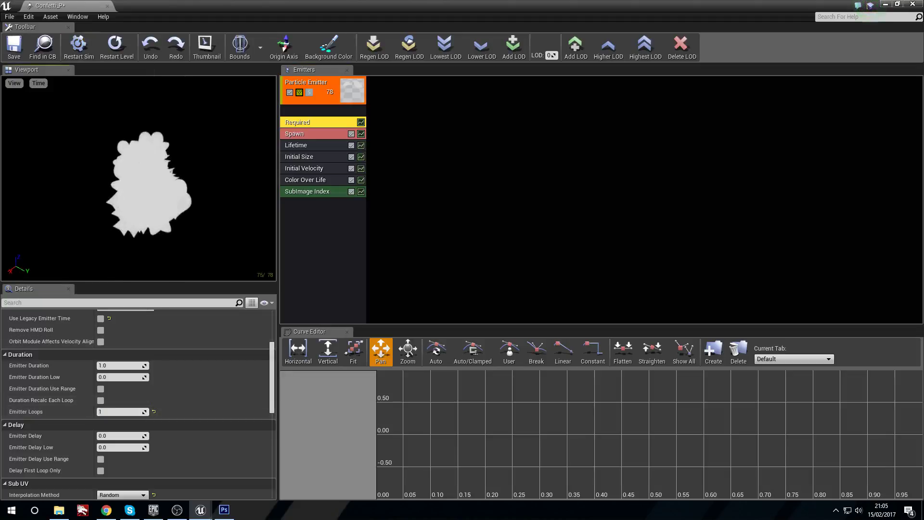
Set the Initial Velocity maximum to 100 and the minimum to -100 on the X, Y and Z axes.
{"action": "left_click", "coordinate": [313, 168]}
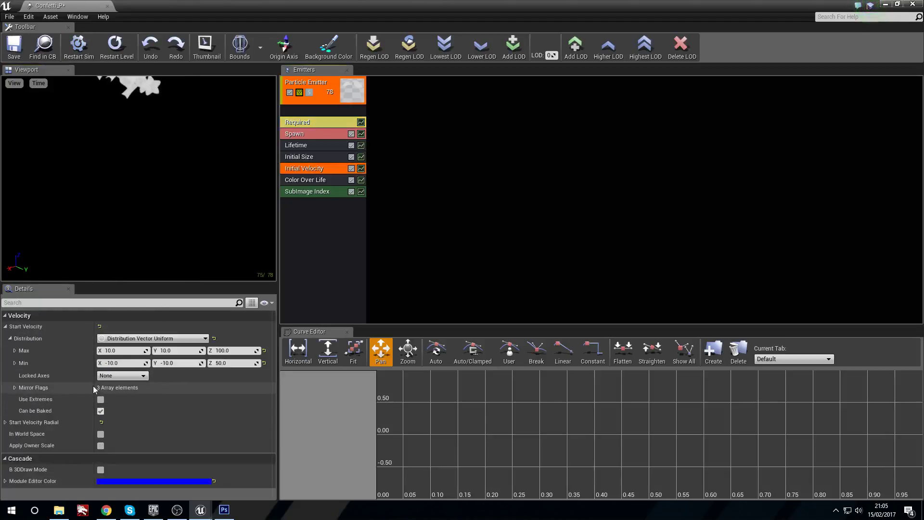
{"action": "type", "text": "10"}
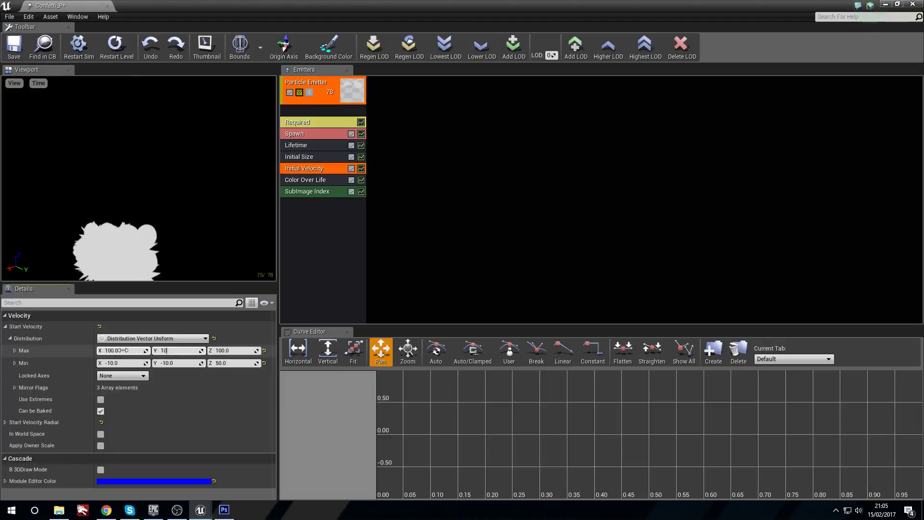
{"action": "type", "text": "0"}
{"action": "key", "text": "Tab"}
{"action": "type", "text": "1"}
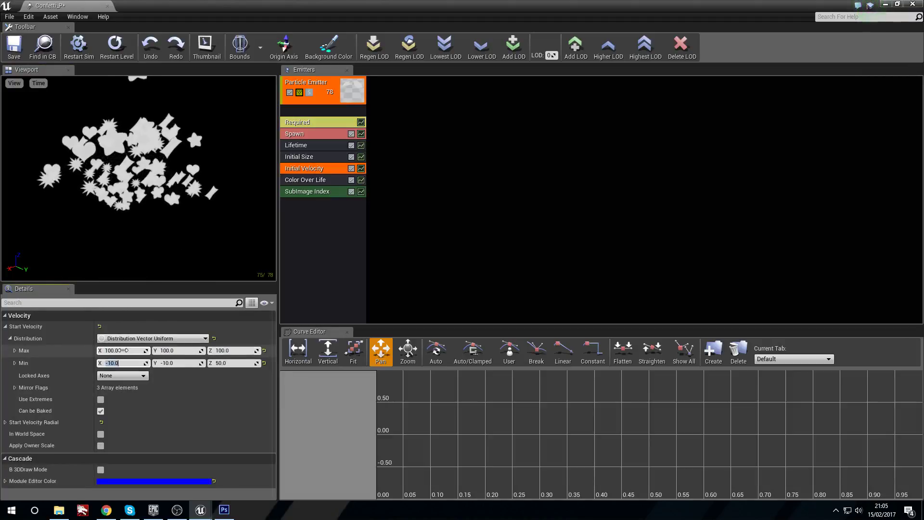
{"action": "type", "text": "-100"}
{"action": "key", "text": "Tab"}
{"action": "type", "text": "-1"}
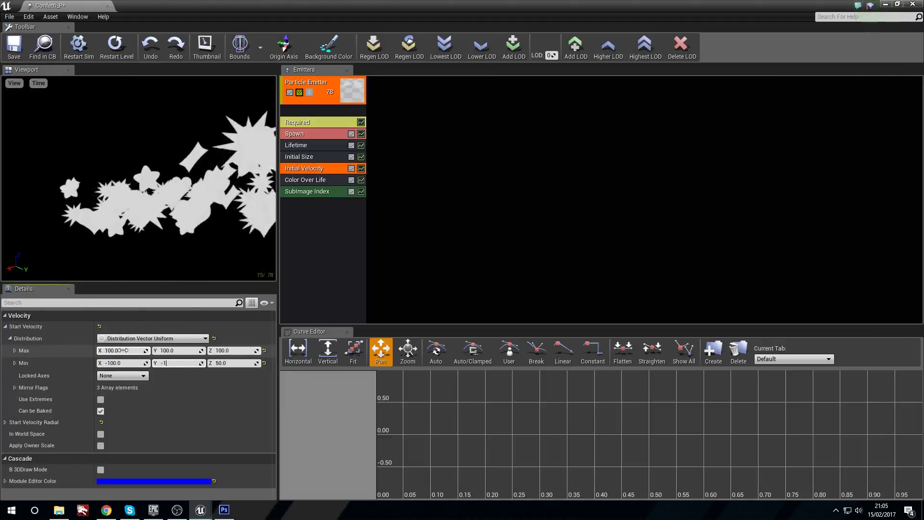
{"action": "type", "text": "00"}
{"action": "key", "text": "Tab"}
{"action": "type", "text": "-100"}
{"action": "key", "text": "Return"}
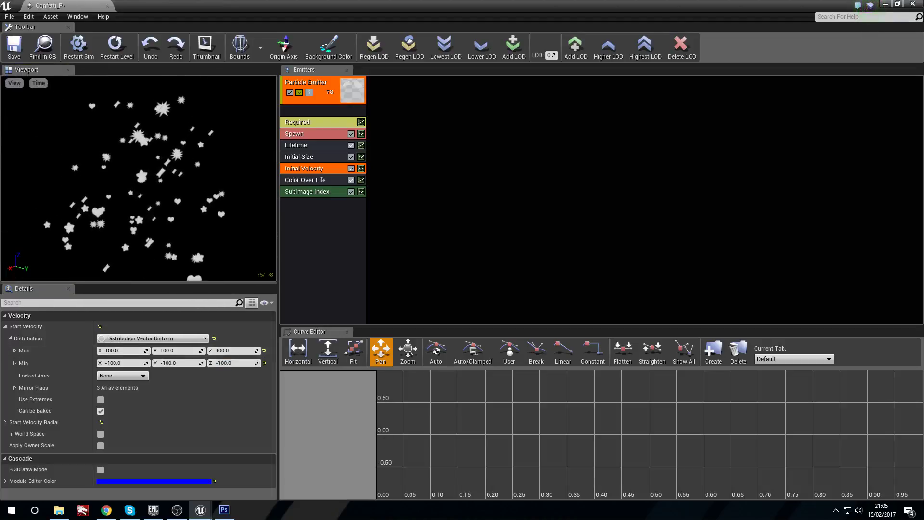
Set the Initial Size minimum to 5 and the maximum to 15 on the X, Y and Z axes.
{"action": "left_click", "coordinate": [304, 156]}
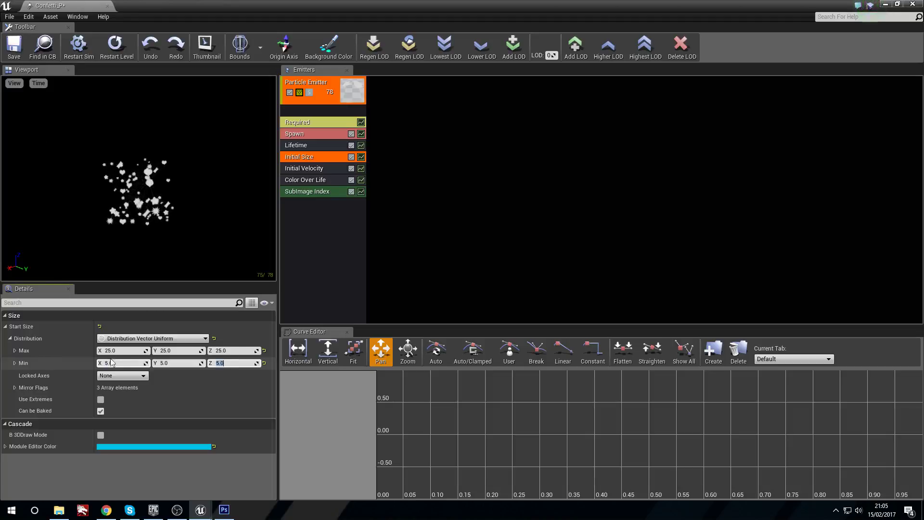
{"action": "left_click", "coordinate": [133, 352]}
{"action": "type", "text": "15"}
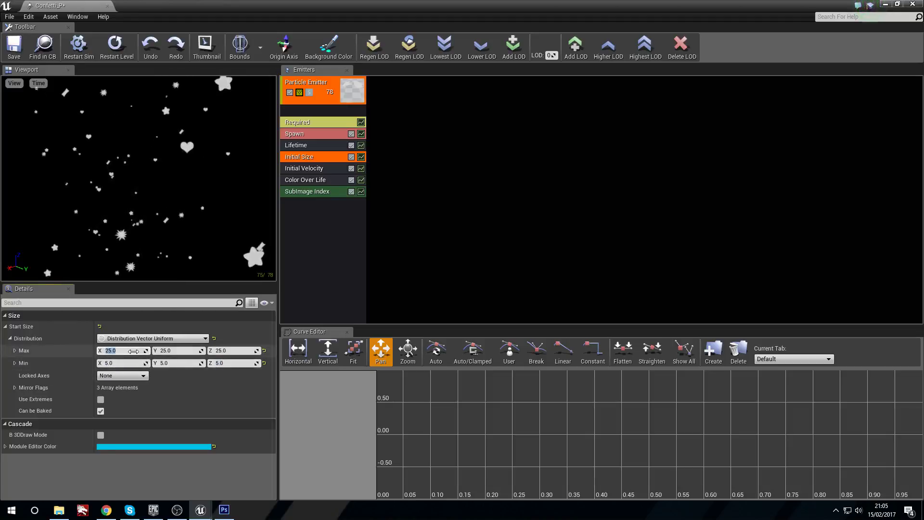
{"action": "key", "text": "Tab"}
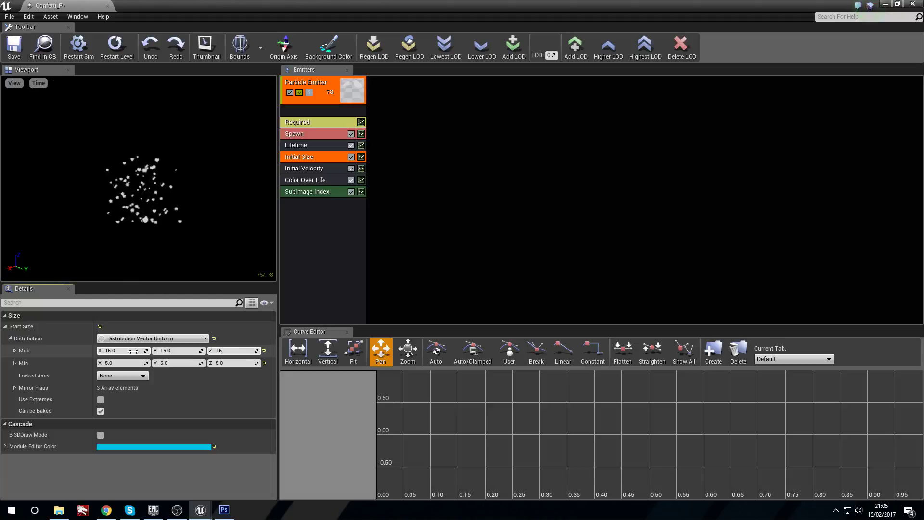
{"action": "left_click", "coordinate": [146, 216]}
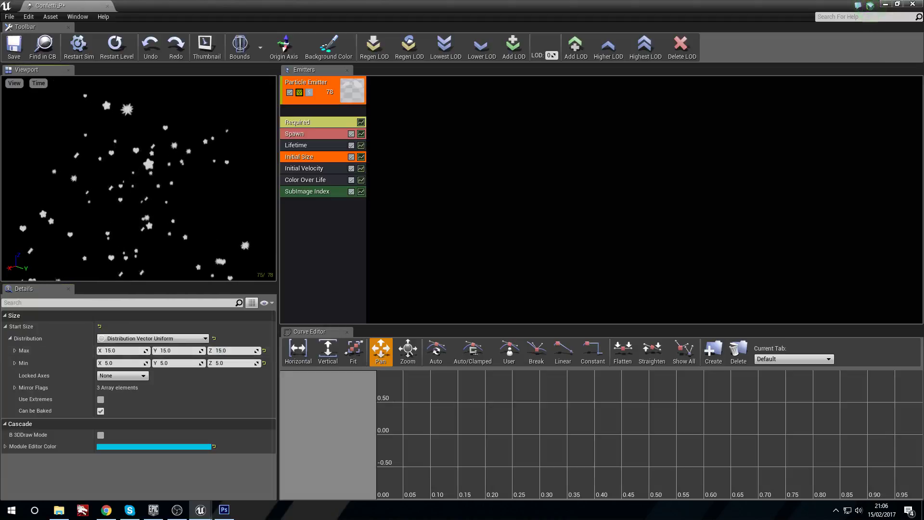
Delete the Color Over Life module from the particle emitter.
{"action": "left_click", "coordinate": [331, 235]}
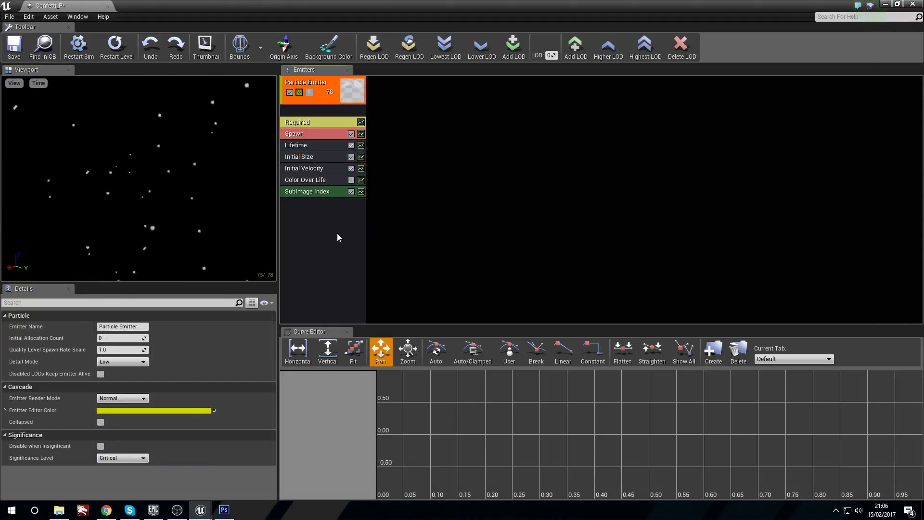
{"action": "left_click", "coordinate": [311, 168]}
{"action": "left_click", "coordinate": [315, 180]}
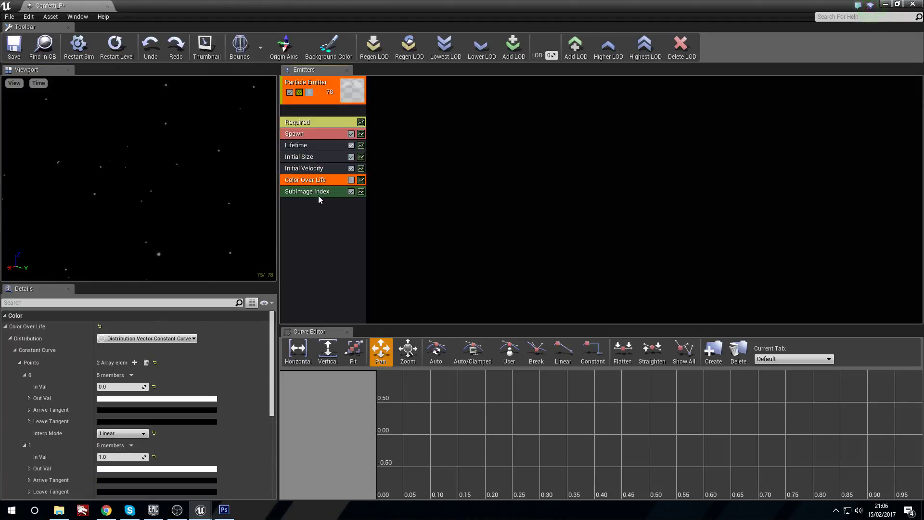
{"action": "key", "text": "Delete"}
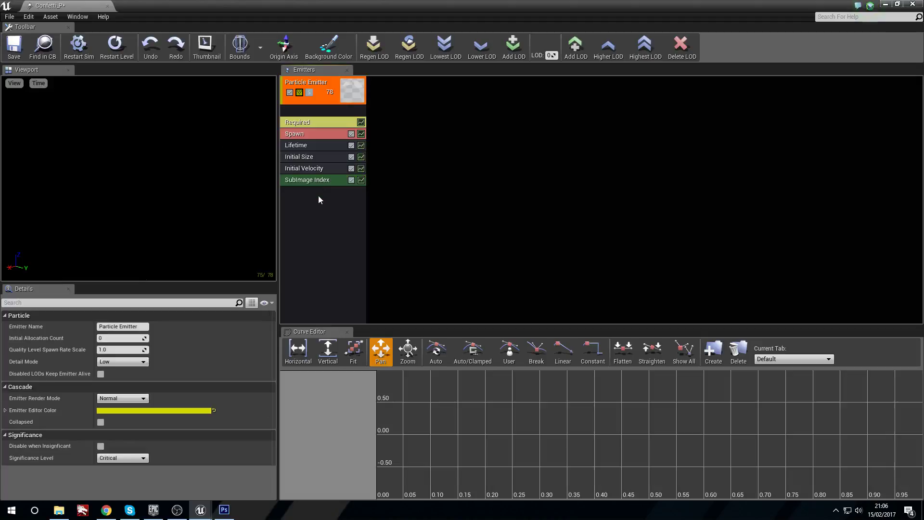
Add an Init Color (Seed) module to the particle emitter and select it for editing.
{"action": "right_click", "coordinate": [319, 195]}
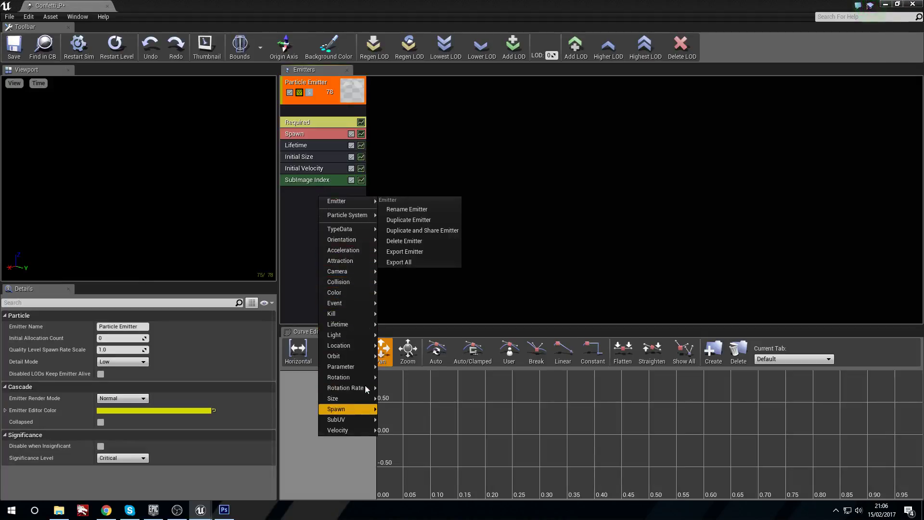
{"action": "mouse_move", "coordinate": [357, 291]}
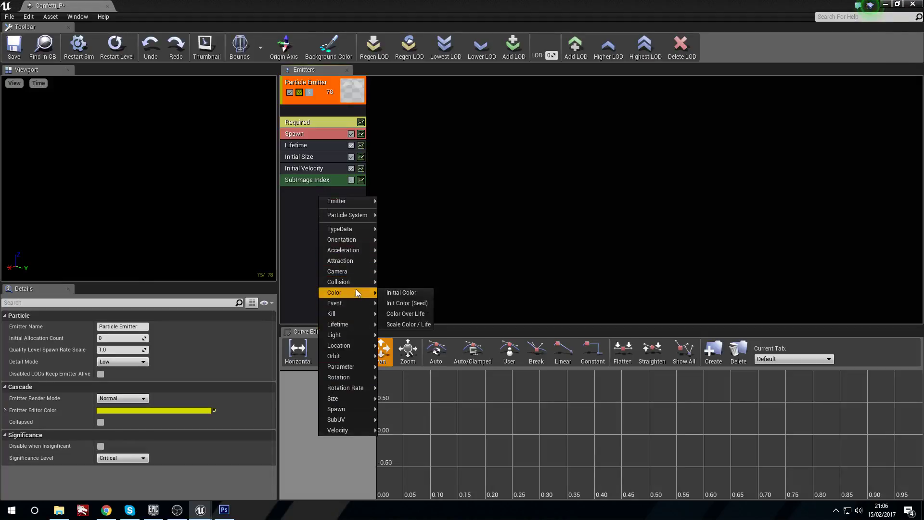
{"action": "left_click", "coordinate": [406, 303]}
{"action": "left_click", "coordinate": [301, 191]}
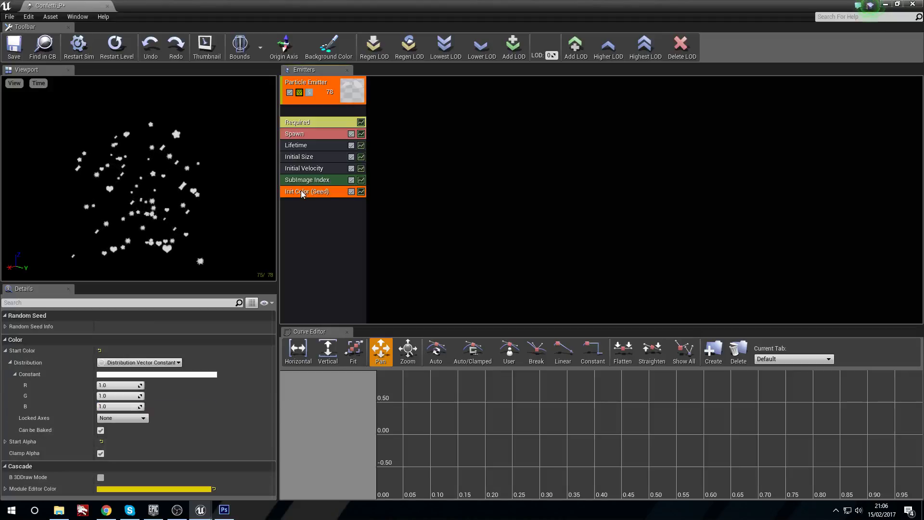
Set the constant Start Color of the Init Color (Seed) module to yellow with R 1.0, G 1.0 and B 0.0.
{"action": "left_click", "coordinate": [174, 375]}
{"action": "left_click", "coordinate": [258, 355]}
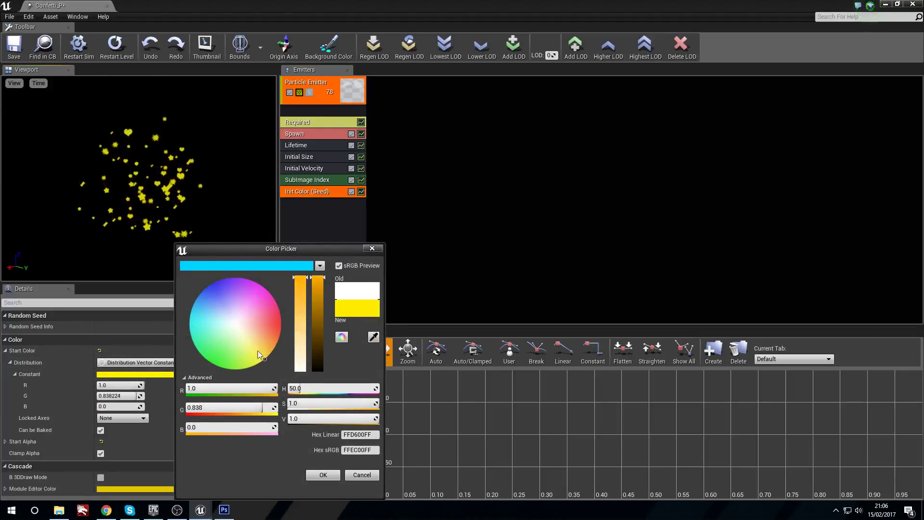
{"action": "left_click_drag", "start_coordinate": [226, 409], "coordinate": [276, 410]}
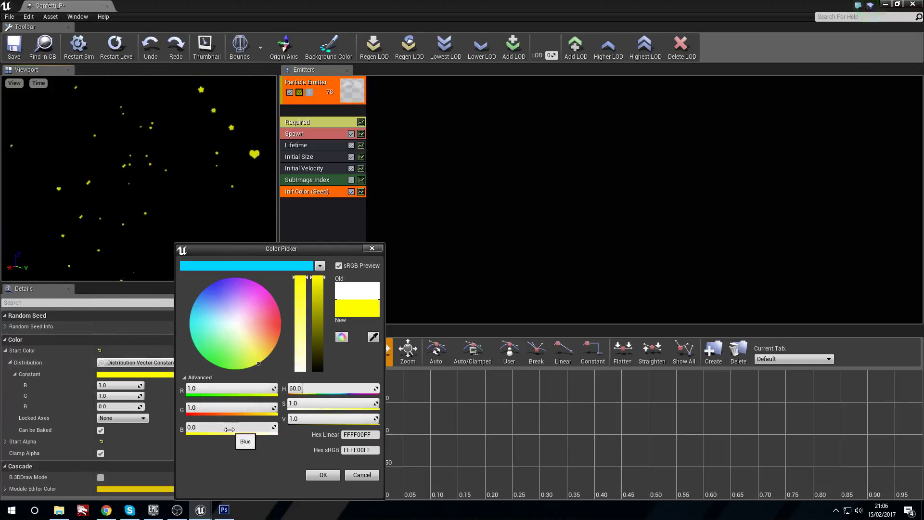
{"action": "left_click", "coordinate": [321, 475]}
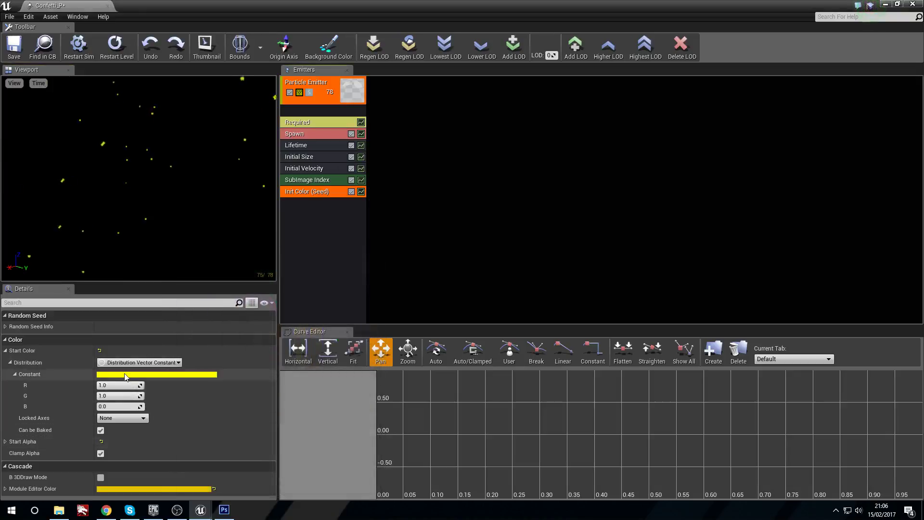
Switch the Start Color distribution to Distribution Vector Constant Curve and add a first curve point.
{"action": "left_click", "coordinate": [176, 365]}
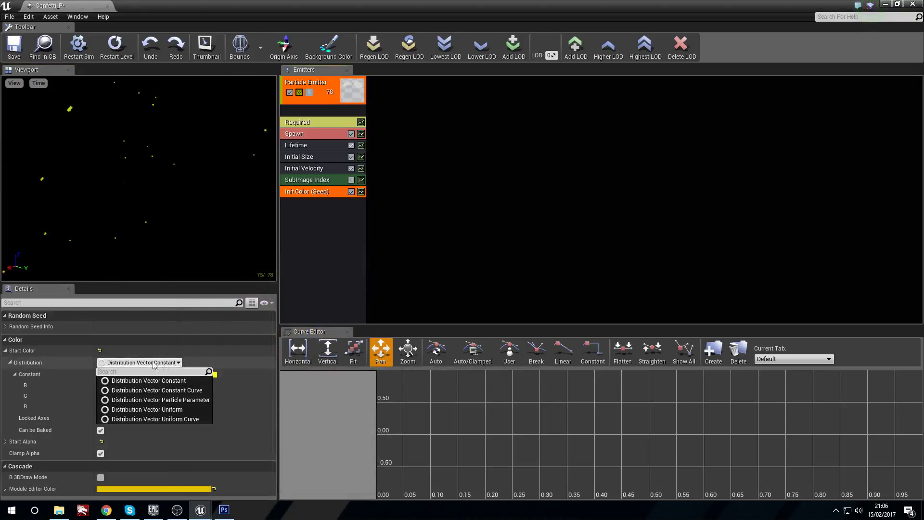
{"action": "left_click", "coordinate": [183, 391]}
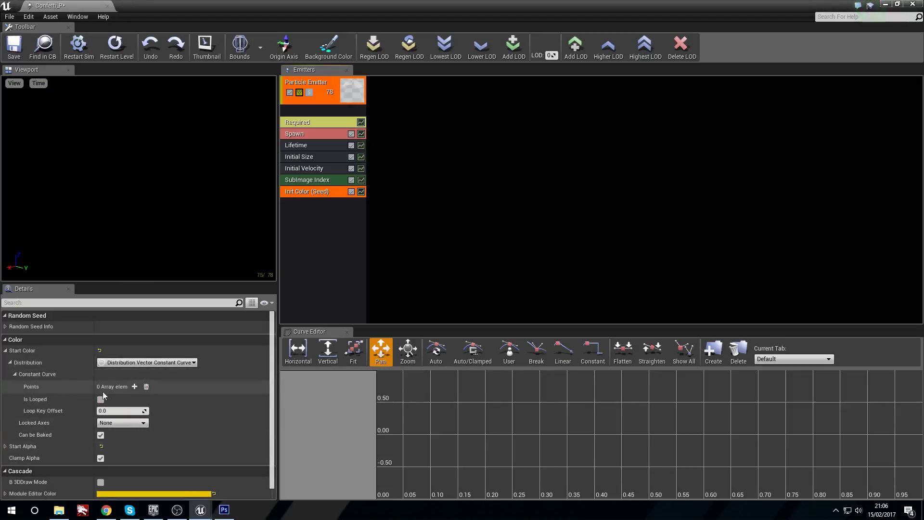
{"action": "left_click", "coordinate": [134, 386]}
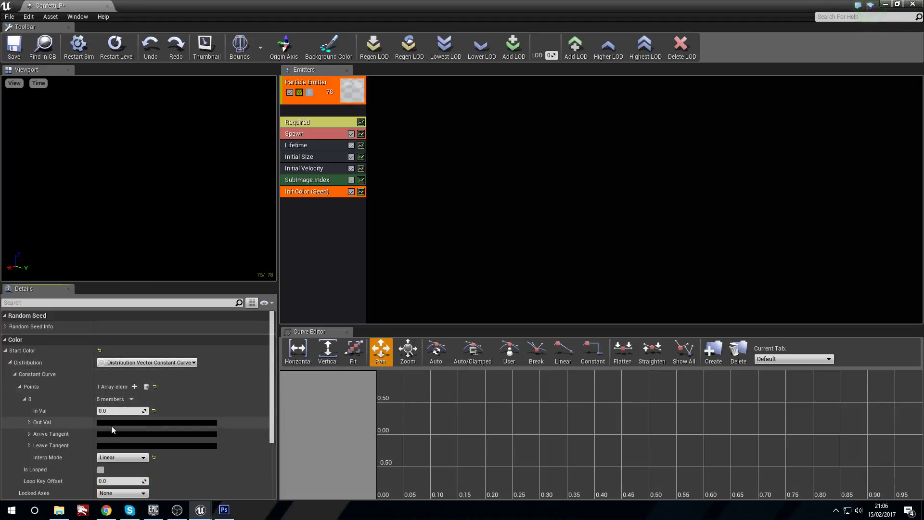
Set the Out Val of curve point 0 to yellow with R 1.0, G 1.0 and B 0.0.
{"action": "left_click", "coordinate": [108, 423]}
{"action": "left_click_drag", "start_coordinate": [149, 387], "coordinate": [221, 388]}
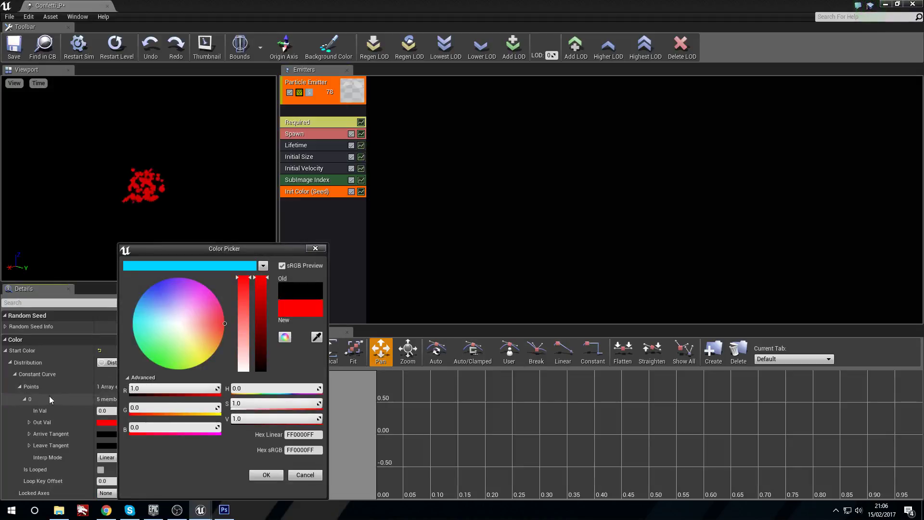
{"action": "left_click_drag", "start_coordinate": [146, 407], "coordinate": [221, 407]}
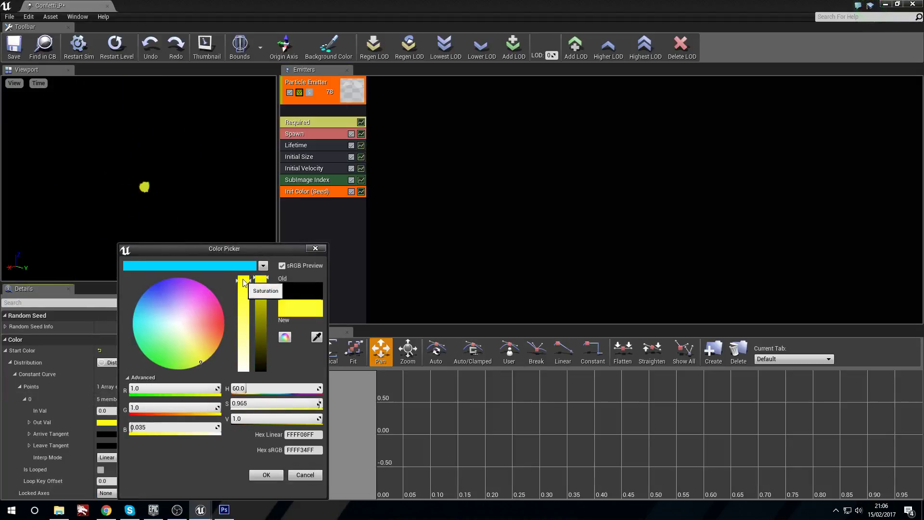
{"action": "left_click_drag", "start_coordinate": [244, 278], "coordinate": [243, 294]}
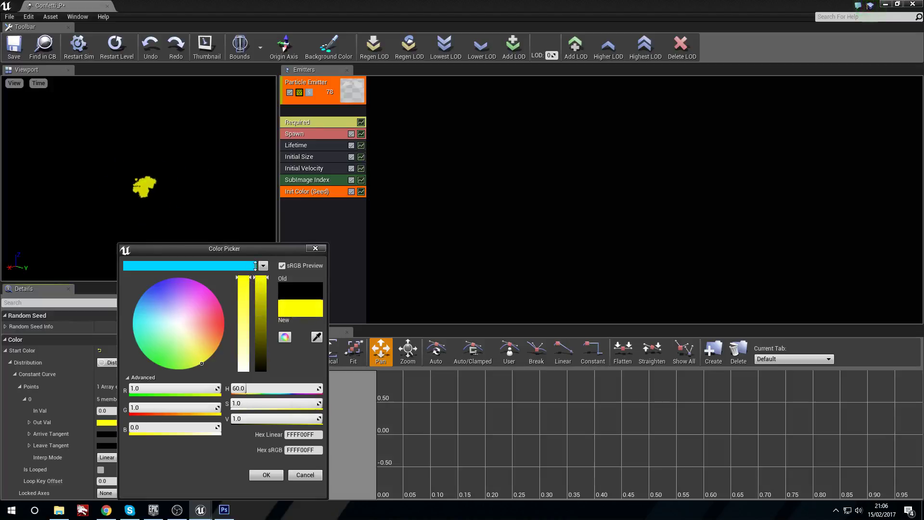
{"action": "left_click", "coordinate": [265, 475]}
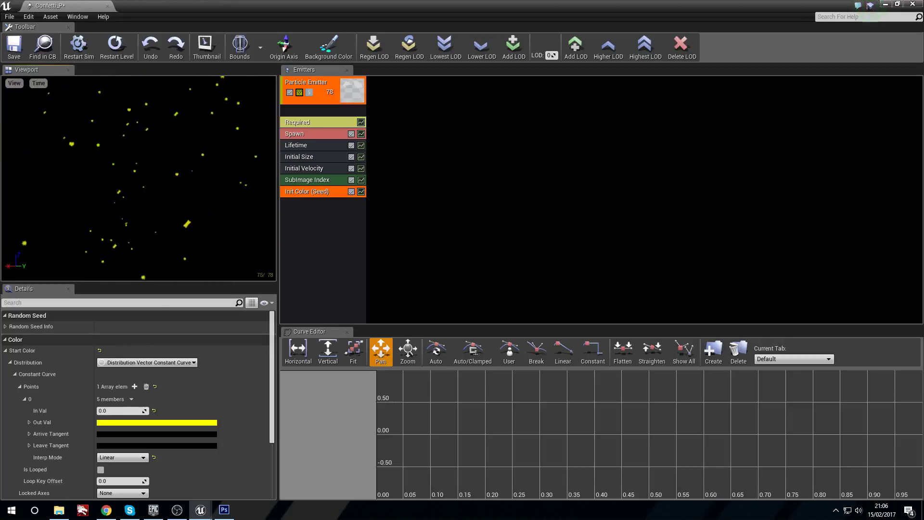
Add a second entry to the Spawn module's Burst List with Count 75 and Time 0.1.
{"action": "left_click", "coordinate": [300, 215]}
{"action": "left_click", "coordinate": [302, 189]}
{"action": "left_click", "coordinate": [308, 135]}
{"action": "scroll", "coordinate": [145, 400], "scroll_direction": "down", "scroll_amount": 2}
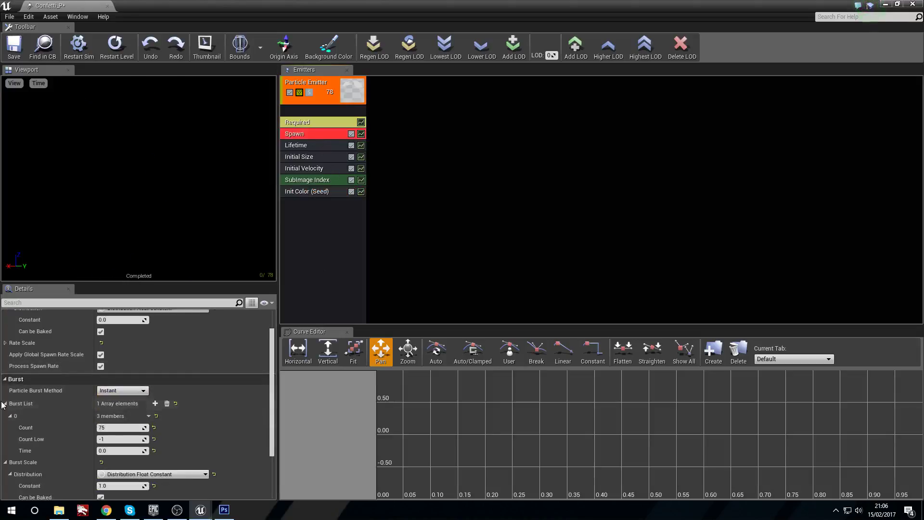
{"action": "left_click", "coordinate": [155, 403]}
{"action": "scroll", "coordinate": [187, 422], "scroll_direction": "down", "scroll_amount": 3}
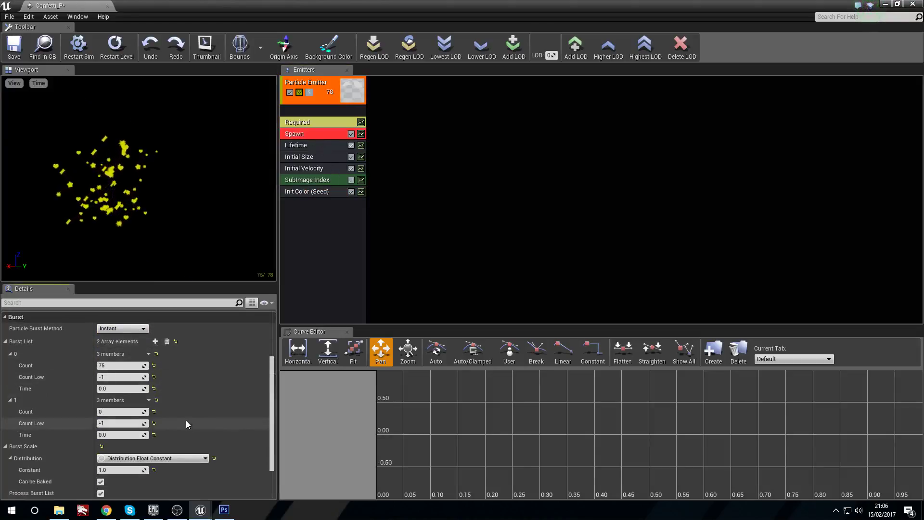
{"action": "left_click", "coordinate": [113, 413]}
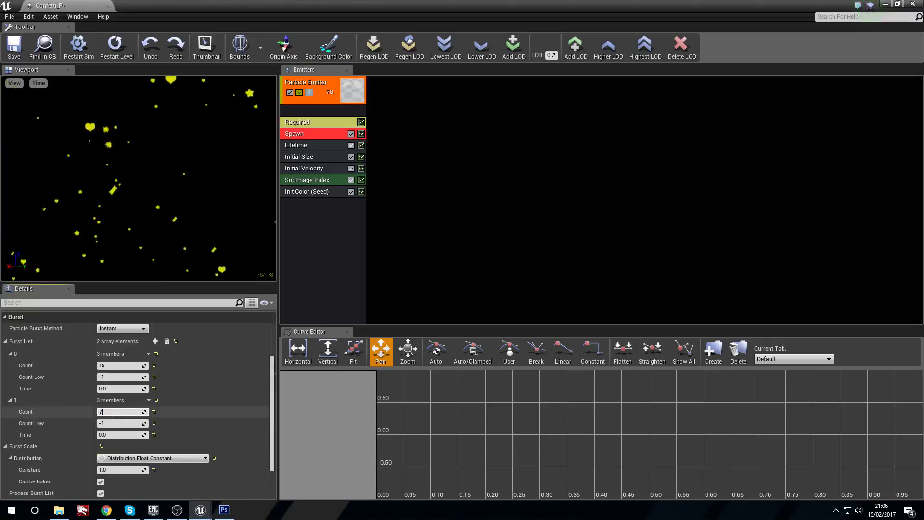
{"action": "left_click", "coordinate": [122, 435]}
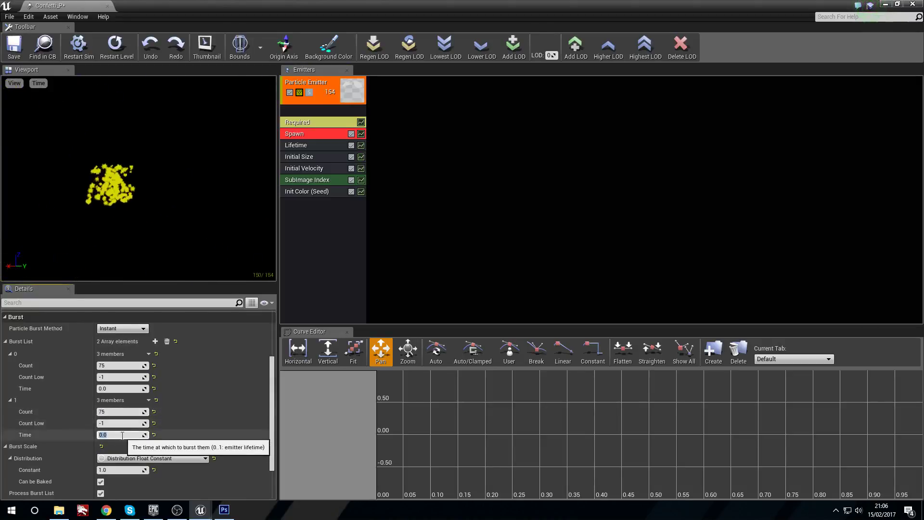
{"action": "type", "text": ".1"}
{"action": "key", "text": "Return"}
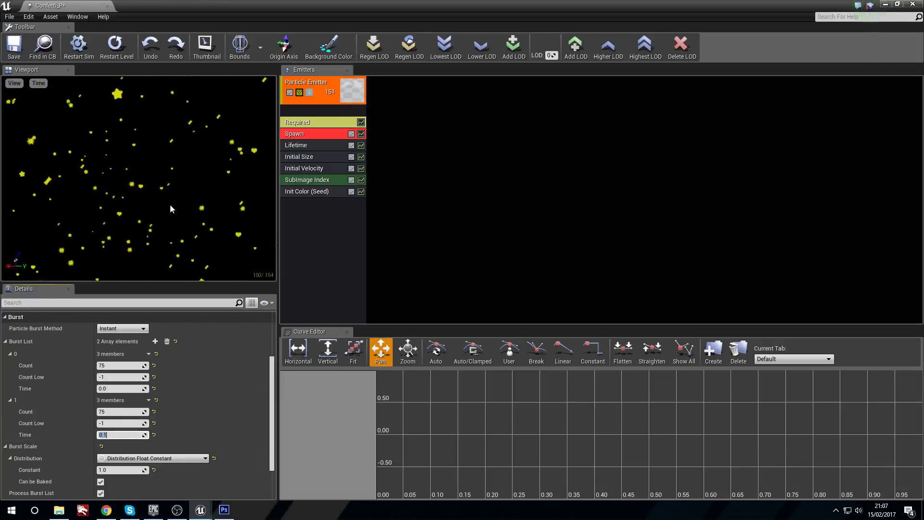
Add a second Start Color curve point with In Val 0.1 and a pure red Out Val in the Init Color (Seed) module.
{"action": "left_click", "coordinate": [327, 192]}
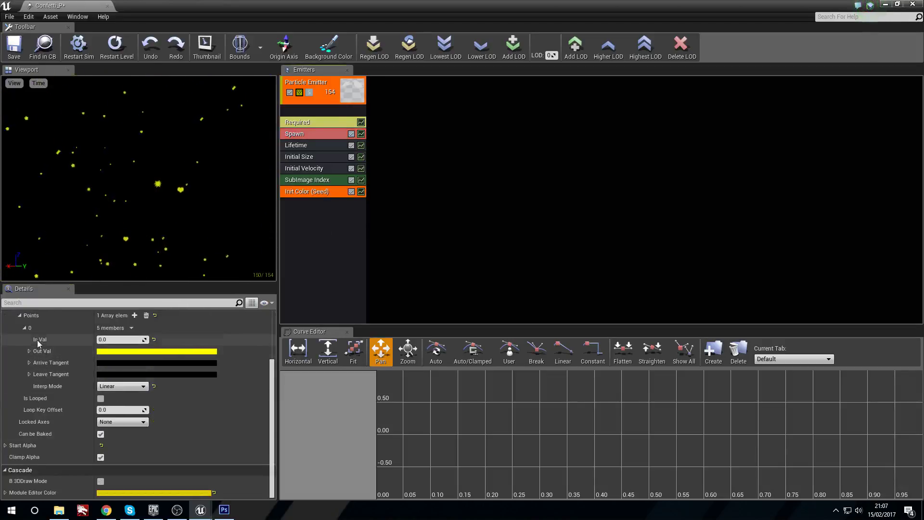
{"action": "left_click", "coordinate": [135, 315]}
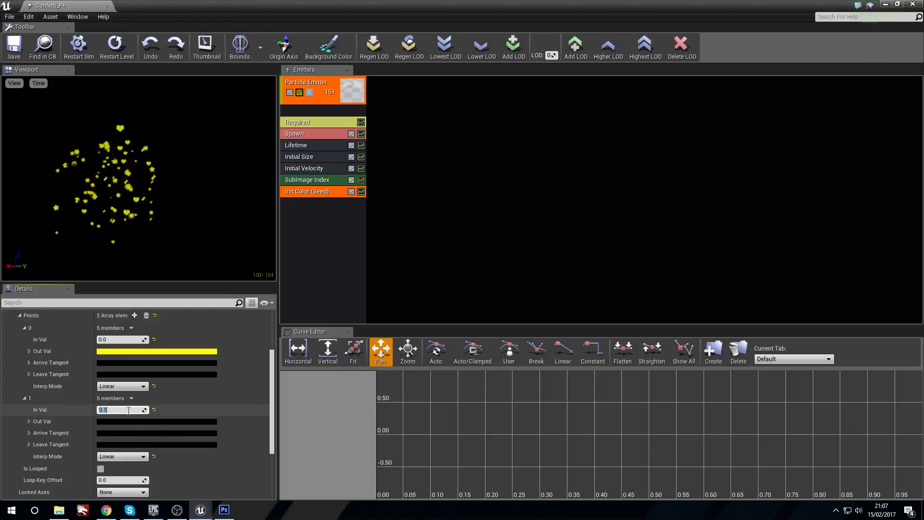
{"action": "left_click", "coordinate": [137, 423]}
{"action": "left_click_drag", "start_coordinate": [200, 311], "coordinate": [283, 245]}
{"action": "left_click_drag", "start_coordinate": [173, 408], "coordinate": [149, 409]}
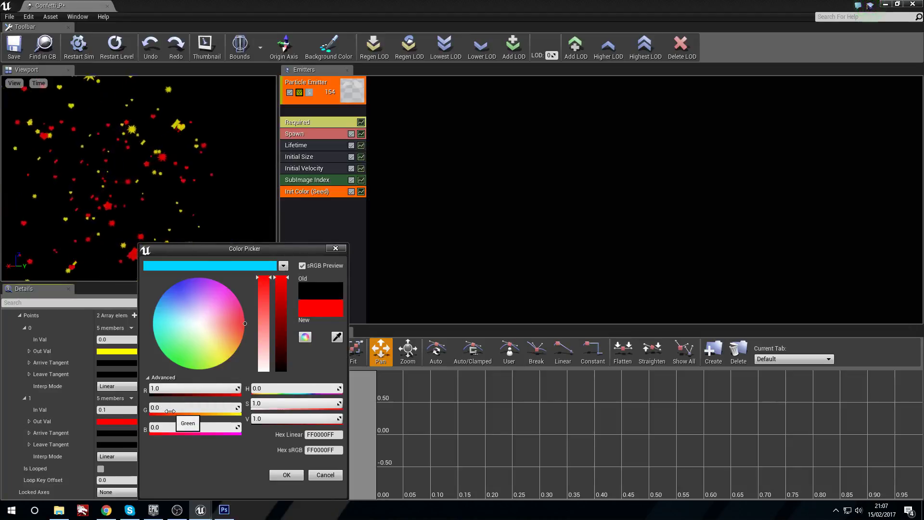
{"action": "left_click", "coordinate": [302, 475]}
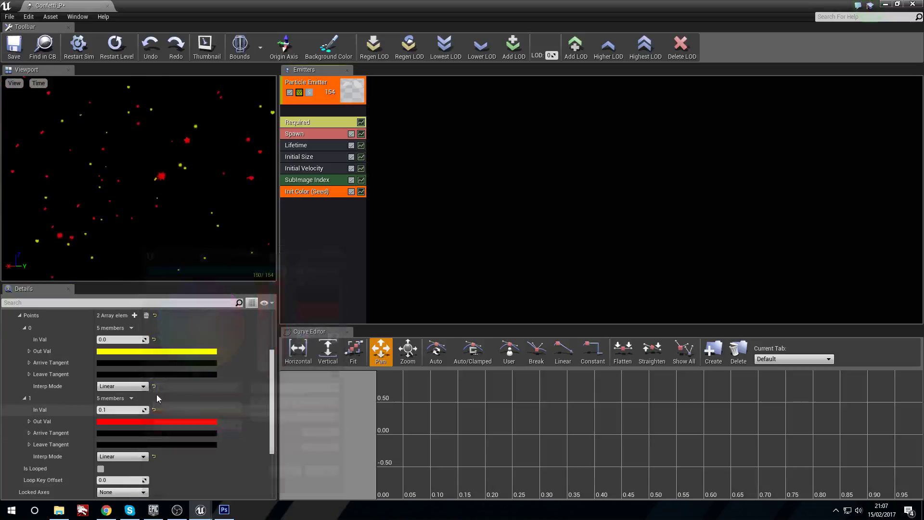
Add a third Start Color curve point with In Val 0.2 and a pure green Out Val.
{"action": "left_click", "coordinate": [134, 316]}
{"action": "scroll", "coordinate": [135, 453], "scroll_direction": "down", "scroll_amount": 3}
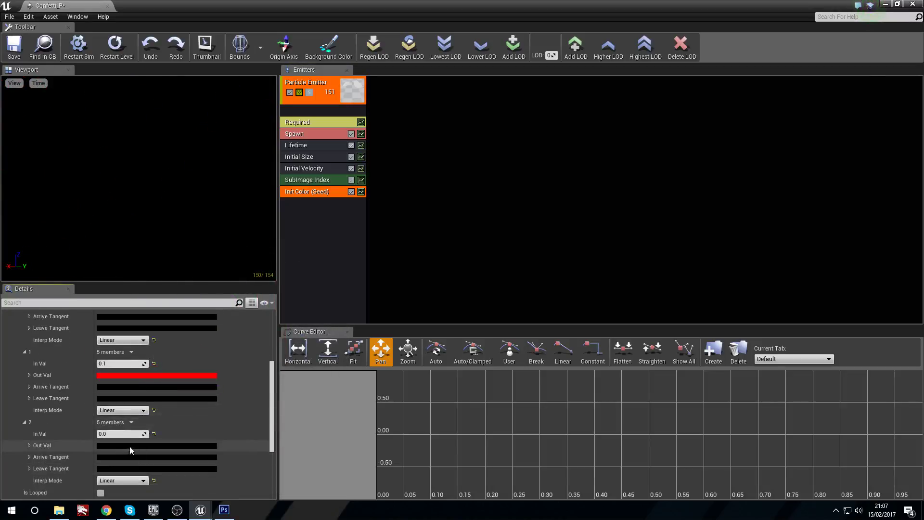
{"action": "left_click", "coordinate": [119, 435]}
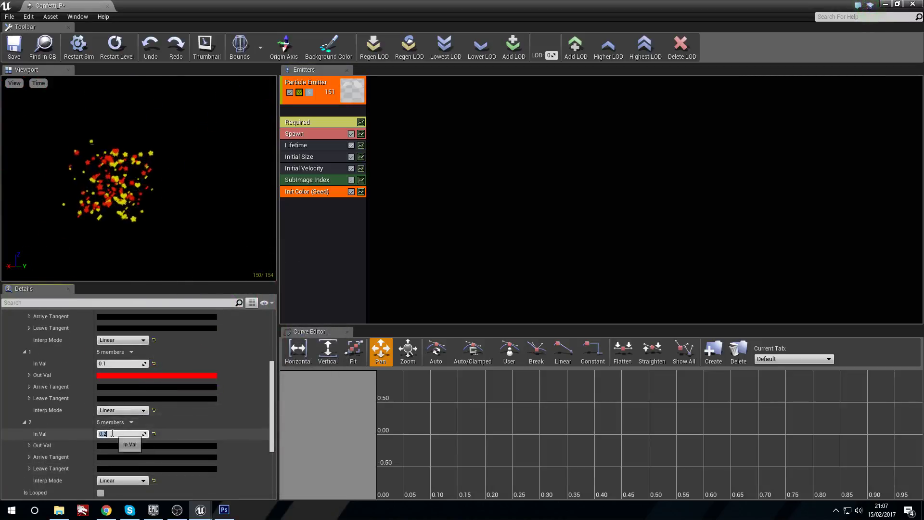
{"action": "type", "text": "0.2"}
{"action": "left_click", "coordinate": [117, 445]}
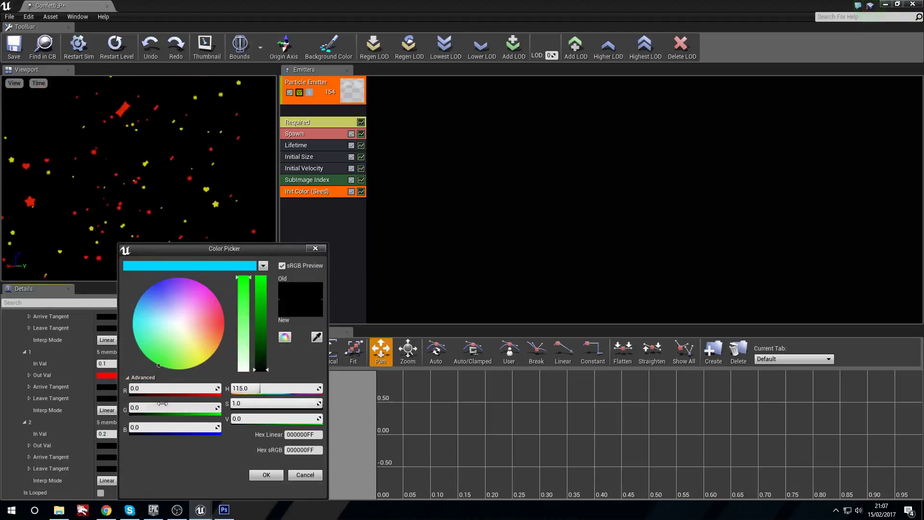
{"action": "left_click_drag", "start_coordinate": [160, 410], "coordinate": [193, 409]}
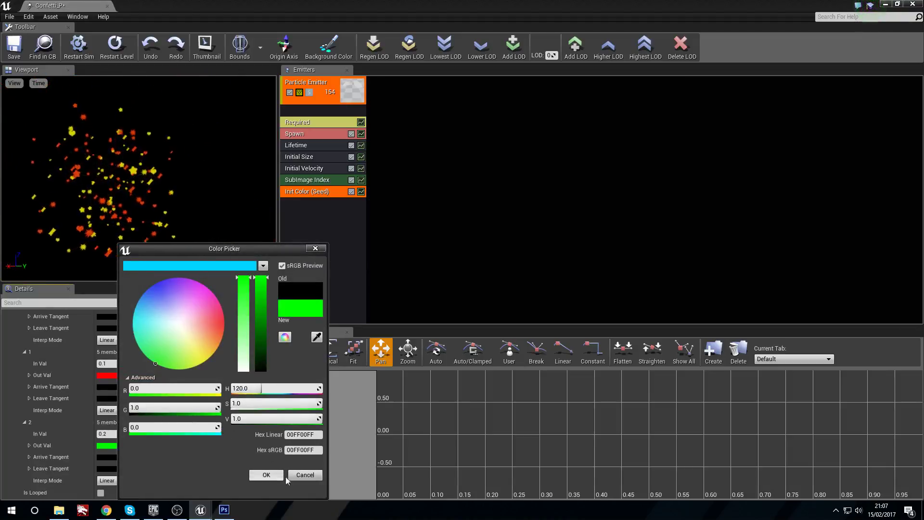
{"action": "left_click", "coordinate": [266, 475]}
Add a fourth Start Color curve point with In Val 0.3 and a light blue Out Val of about R 0.0, G 0.334, B 1.0.
{"action": "scroll", "coordinate": [143, 422], "scroll_direction": "up", "scroll_amount": 5}
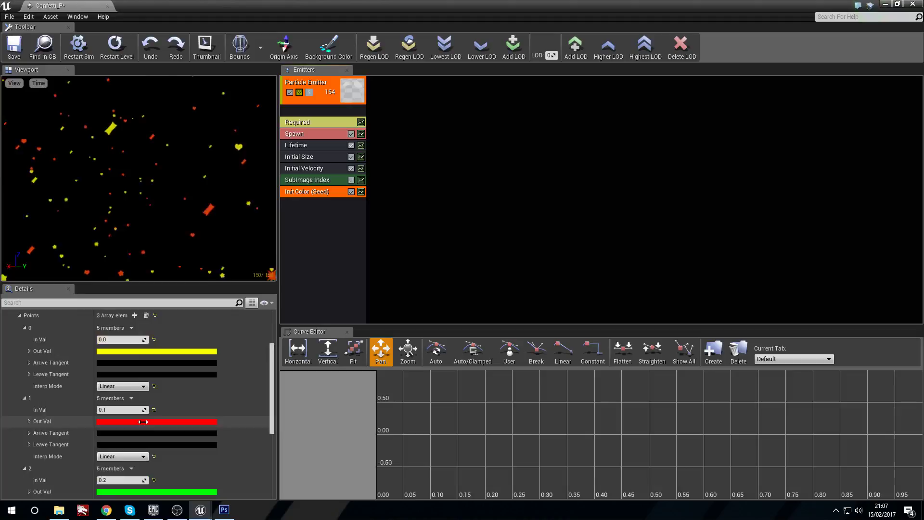
{"action": "scroll", "coordinate": [187, 403], "scroll_direction": "down", "scroll_amount": 5}
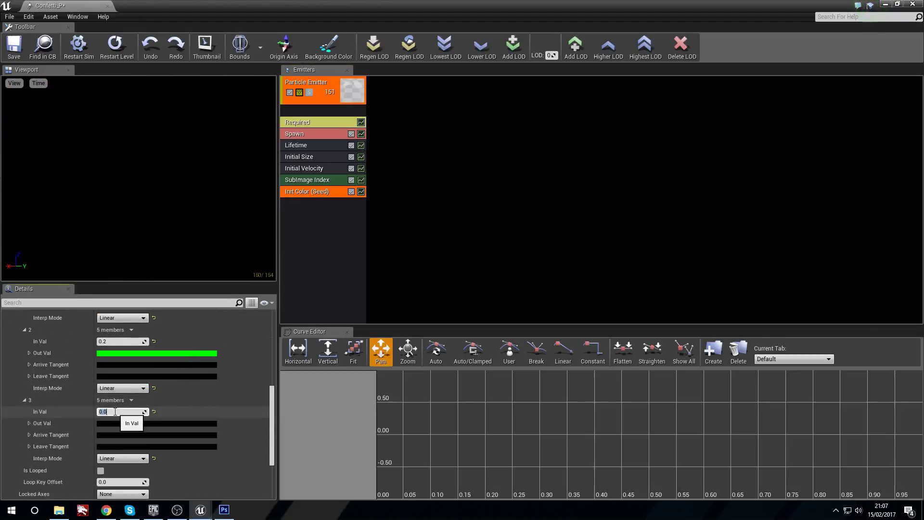
{"action": "left_click", "coordinate": [124, 424]}
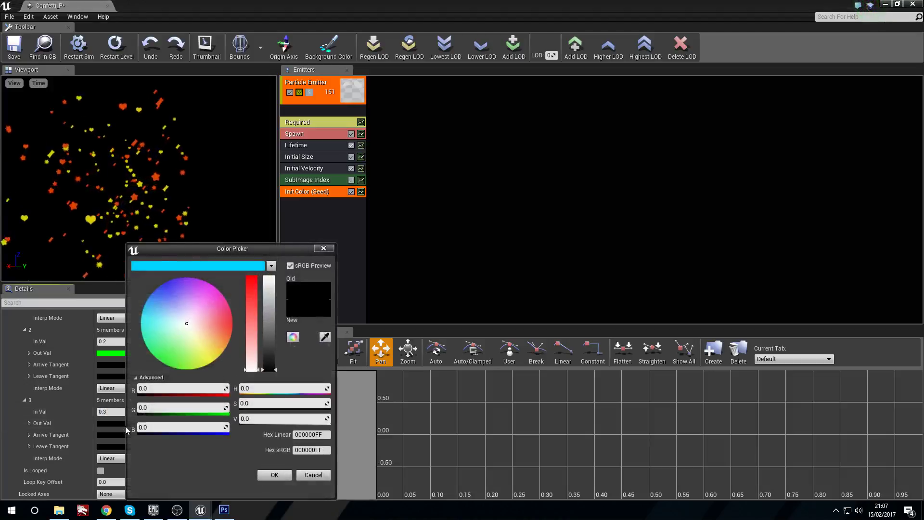
{"action": "left_click_drag", "start_coordinate": [155, 427], "coordinate": [228, 427]}
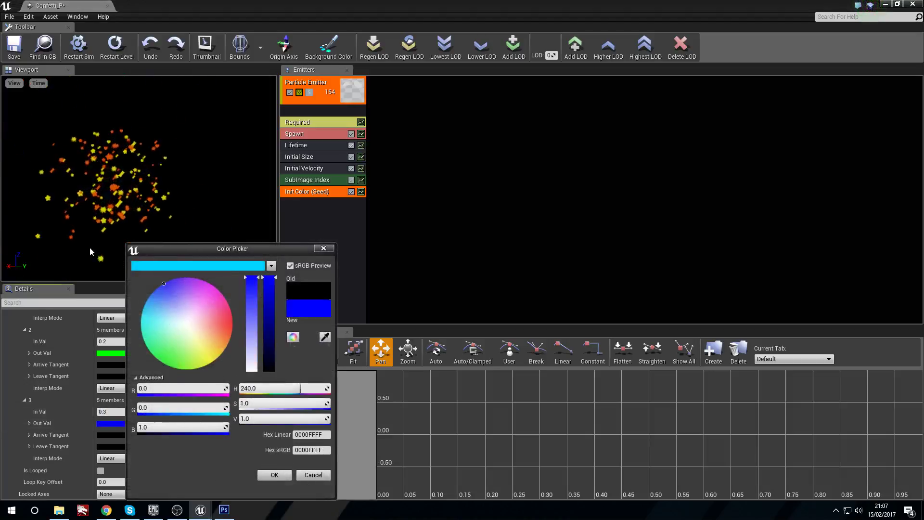
{"action": "left_click_drag", "start_coordinate": [163, 290], "coordinate": [148, 291]}
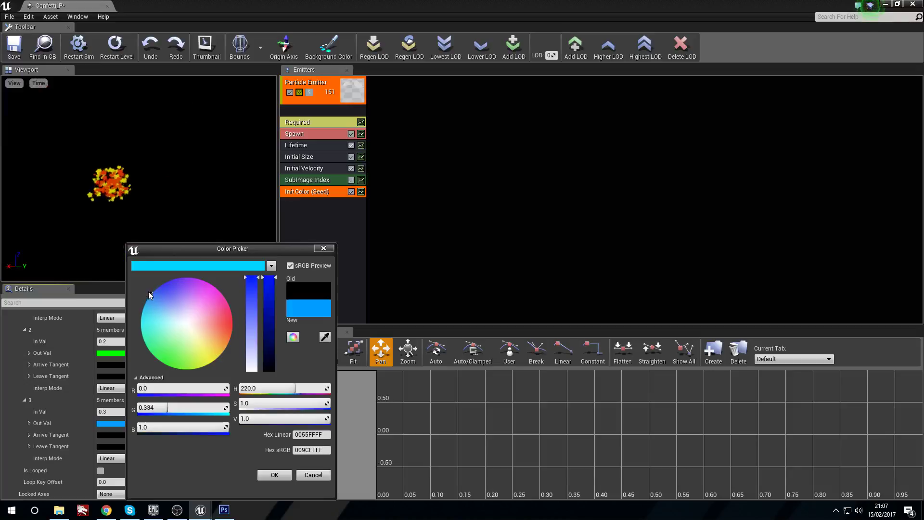
{"action": "left_click", "coordinate": [275, 475]}
Add two more entries to the Spawn module's Burst List and set the third entry to Count 75 and Time 0.2.
{"action": "left_click", "coordinate": [299, 134]}
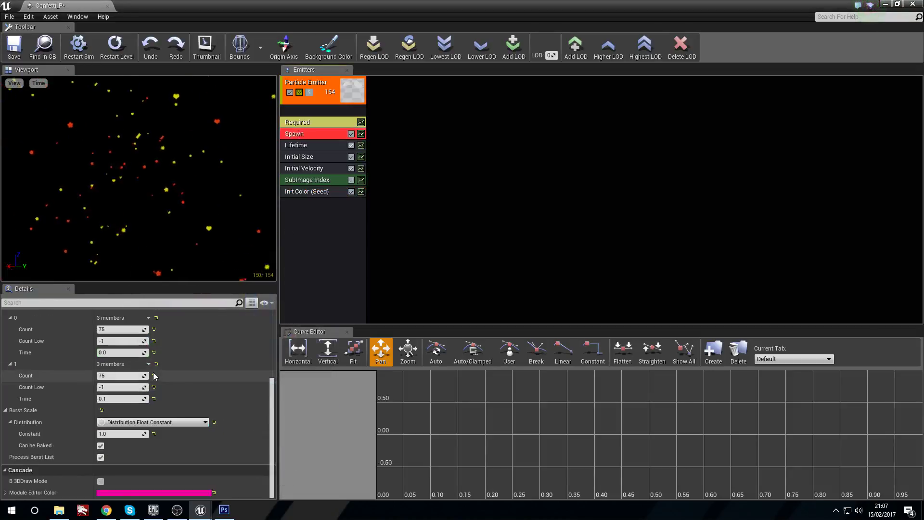
{"action": "scroll", "coordinate": [157, 375], "scroll_direction": "up", "scroll_amount": 1}
{"action": "left_click", "coordinate": [156, 352]}
{"action": "left_click", "coordinate": [155, 352]}
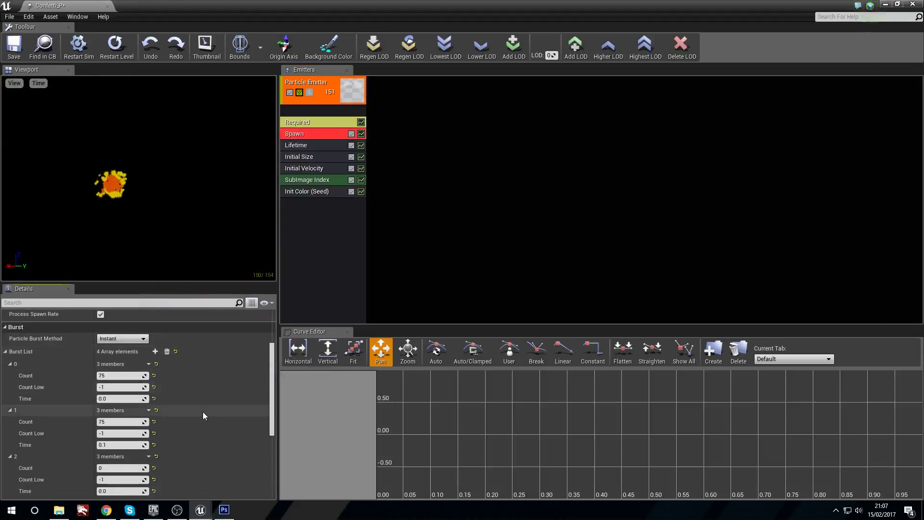
{"action": "scroll", "coordinate": [203, 411], "scroll_direction": "down", "scroll_amount": 2}
{"action": "left_click", "coordinate": [128, 408]}
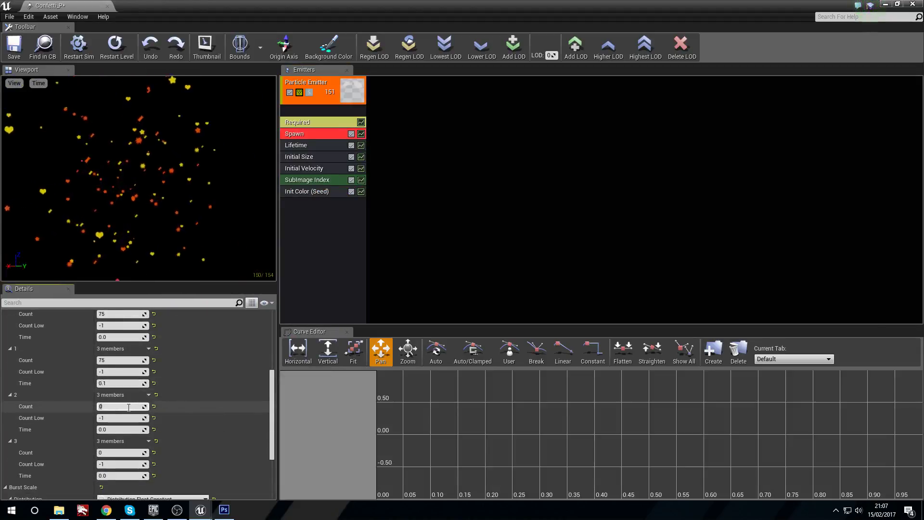
{"action": "type", "text": "7"}
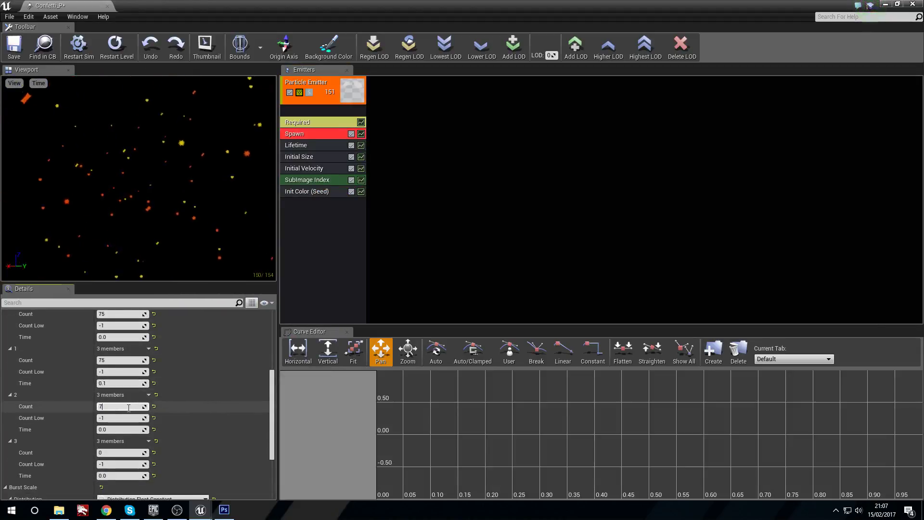
{"action": "type", "text": "5"}
{"action": "key", "text": "Return"}
{"action": "type", "text": "0.2"}
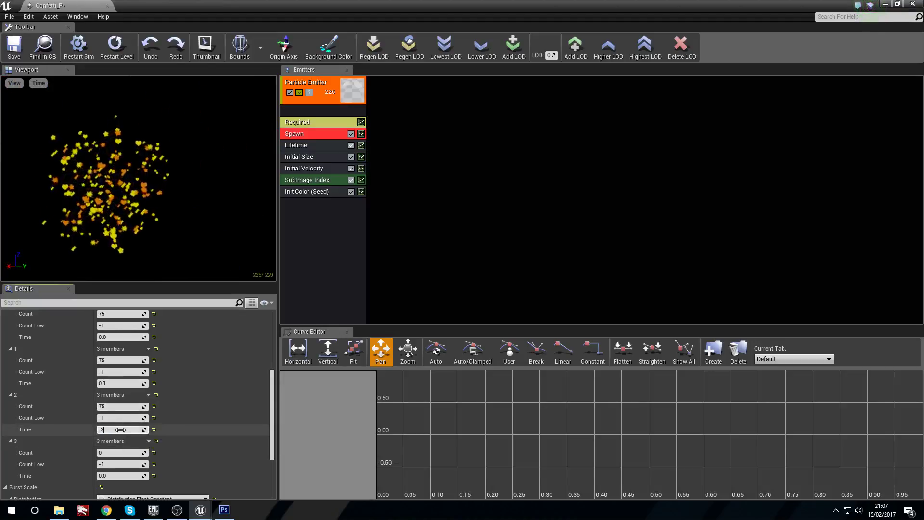
{"action": "key", "text": "Return"}
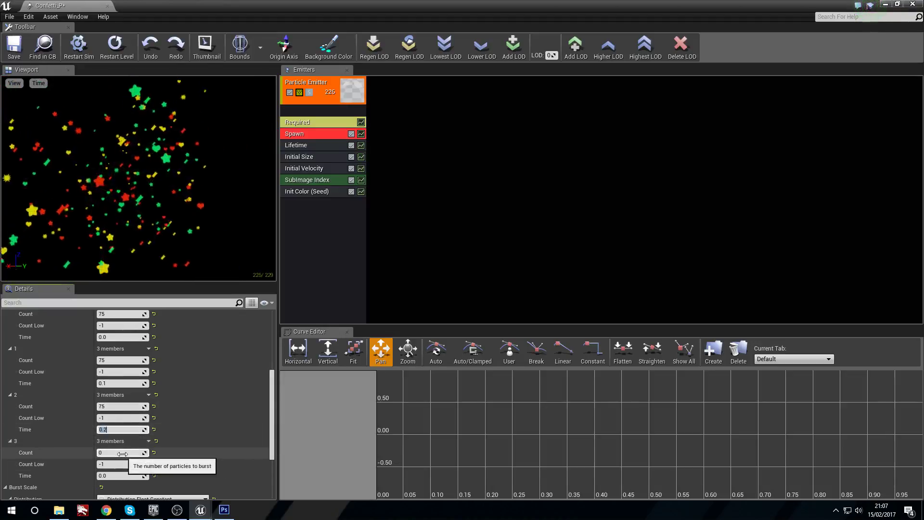
Set the fourth Burst List entry to Count 75 and Time 0.3.
{"action": "left_click", "coordinate": [122, 453]}
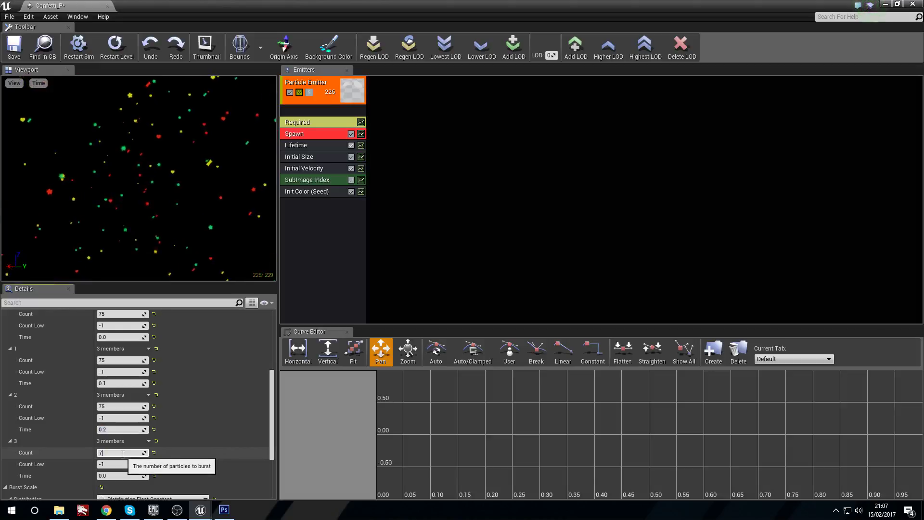
{"action": "left_click", "coordinate": [117, 476]}
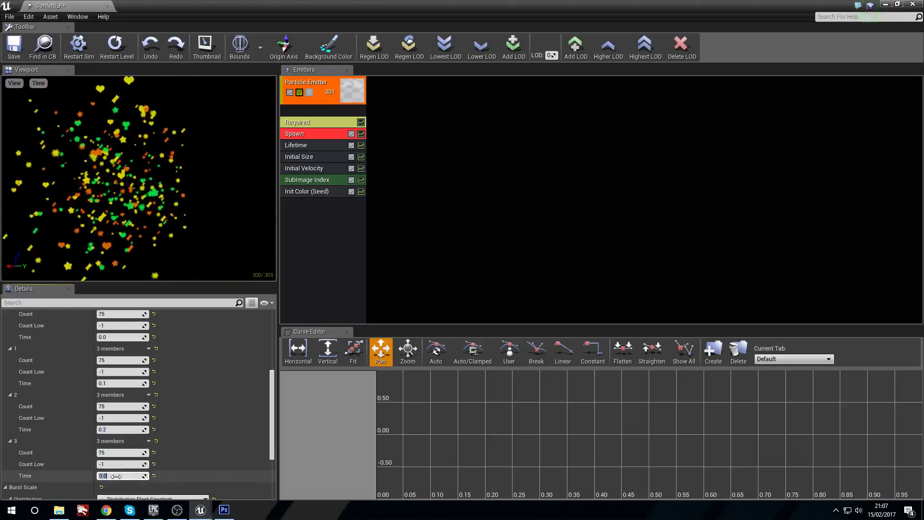
{"action": "type", "text": "."}
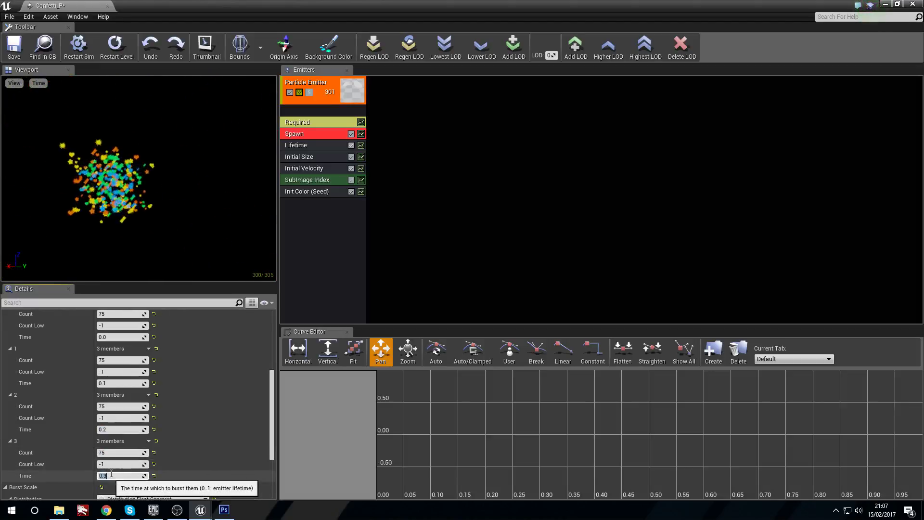
{"action": "key", "text": "Return"}
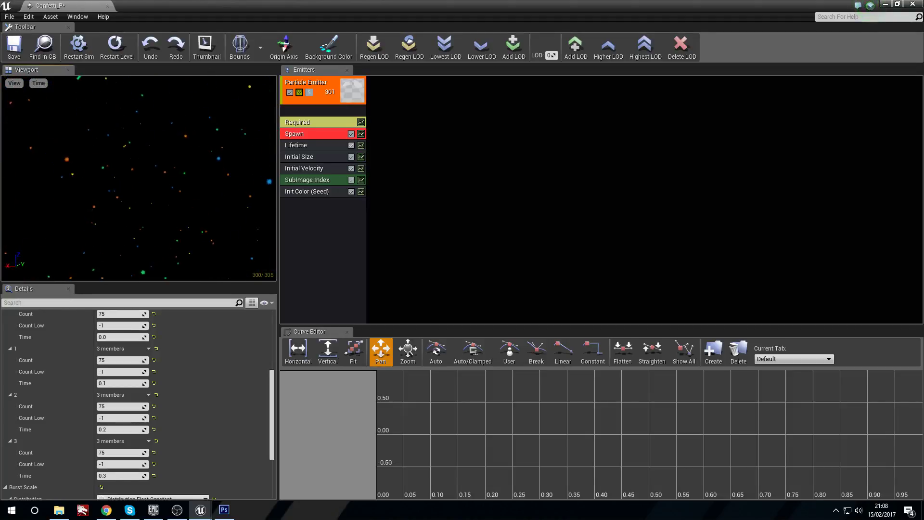
Add an Initial Rotation module to the particle emitter and expand its Start Rotation distribution.
{"action": "right_click", "coordinate": [330, 207]}
{"action": "mouse_move", "coordinate": [368, 391]}
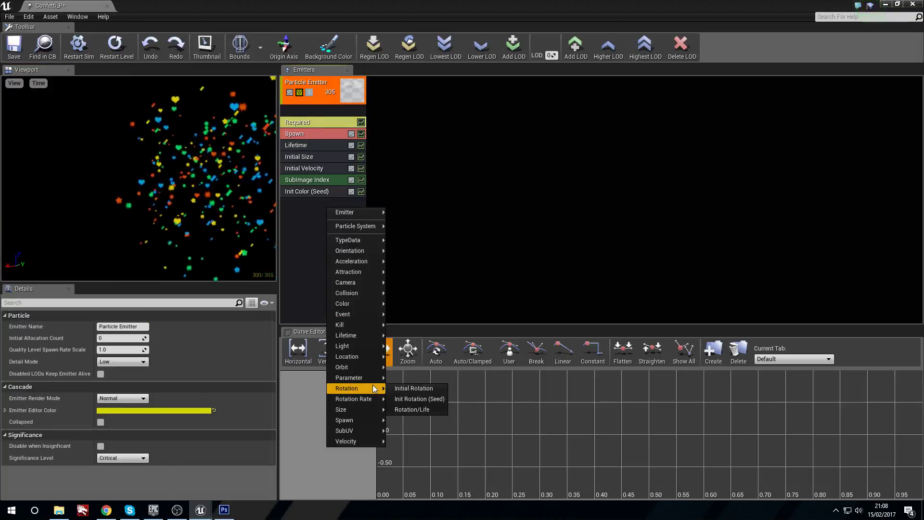
{"action": "left_click", "coordinate": [407, 389]}
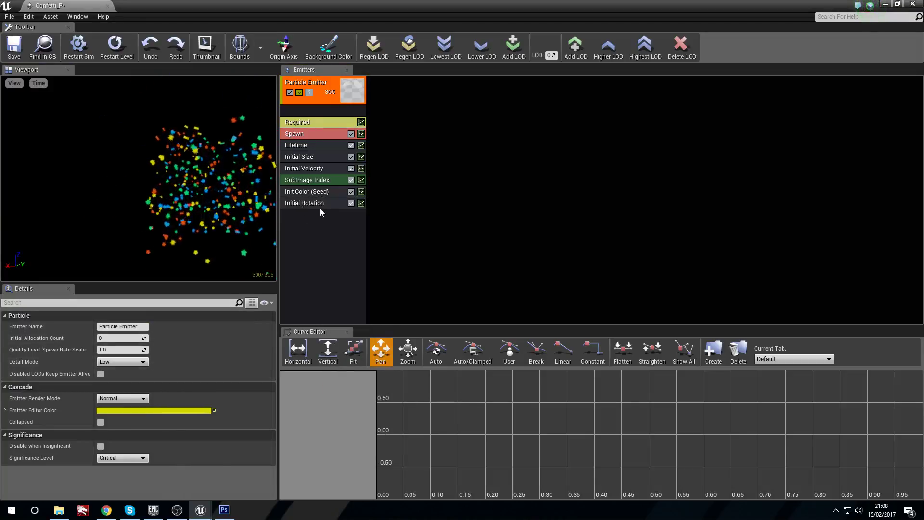
{"action": "left_click", "coordinate": [320, 204]}
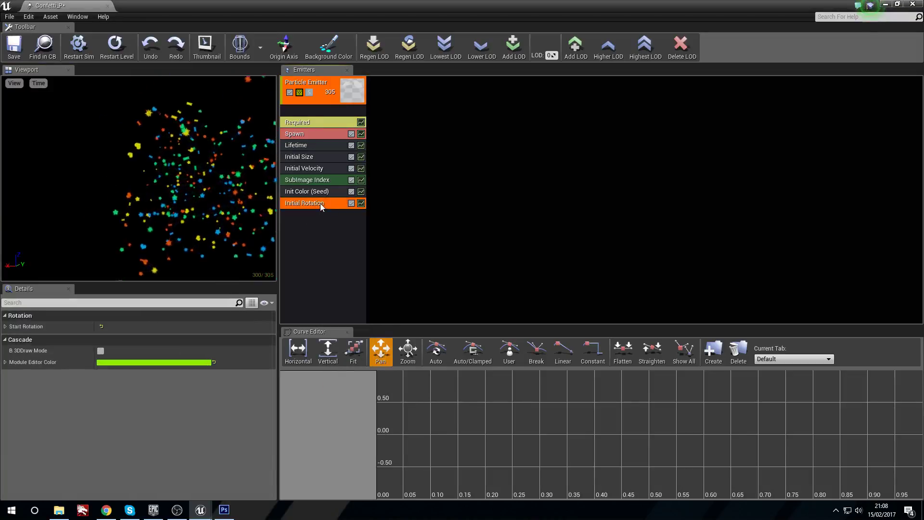
{"action": "left_click", "coordinate": [6, 327]}
{"action": "left_click", "coordinate": [9, 338]}
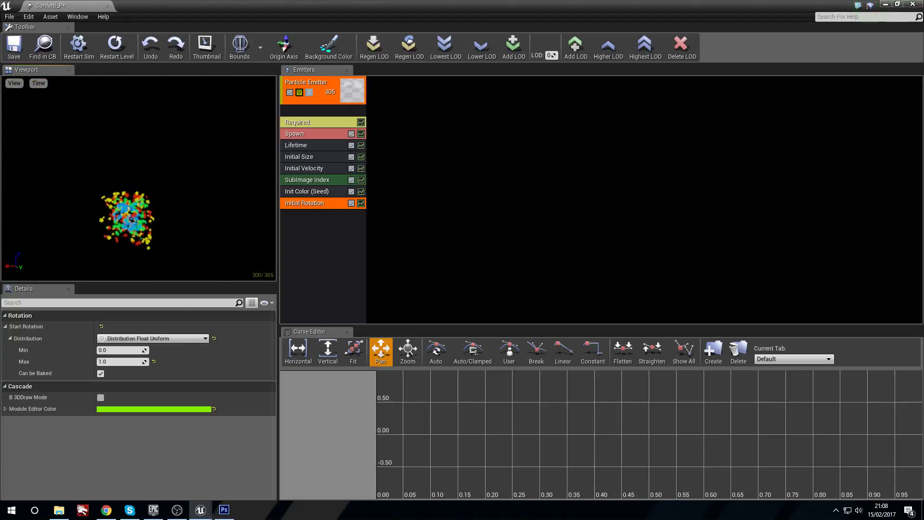
Add an Initial Rotation Rate module to the particle emitter.
{"action": "right_click", "coordinate": [323, 237]}
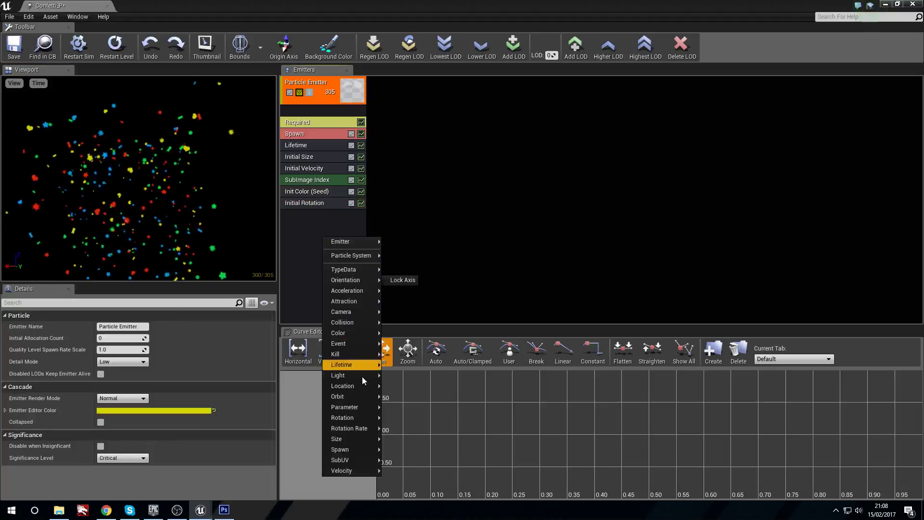
{"action": "mouse_move", "coordinate": [357, 429]}
{"action": "left_click", "coordinate": [391, 431]}
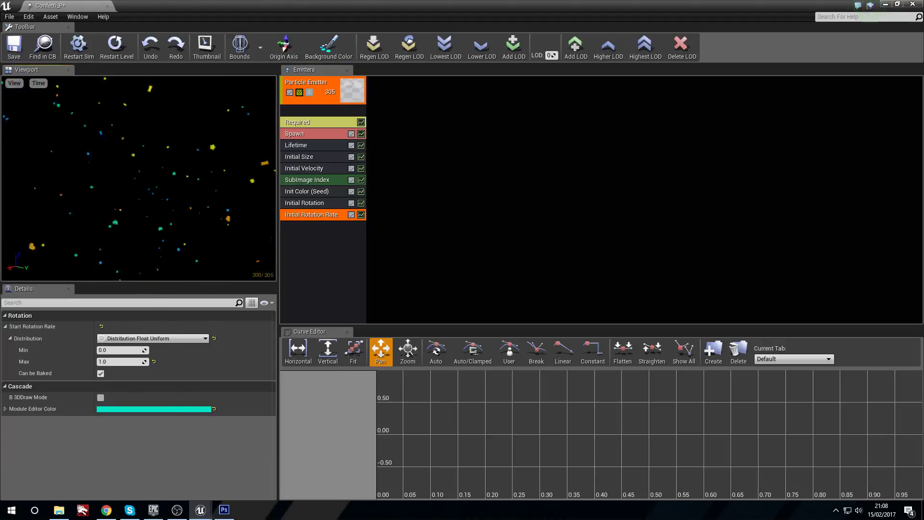
Add a Const Acceleration module to the emitter and set its Z acceleration to -50.
{"action": "left_click", "coordinate": [334, 241]}
{"action": "right_click", "coordinate": [334, 241]}
{"action": "mouse_move", "coordinate": [375, 299]}
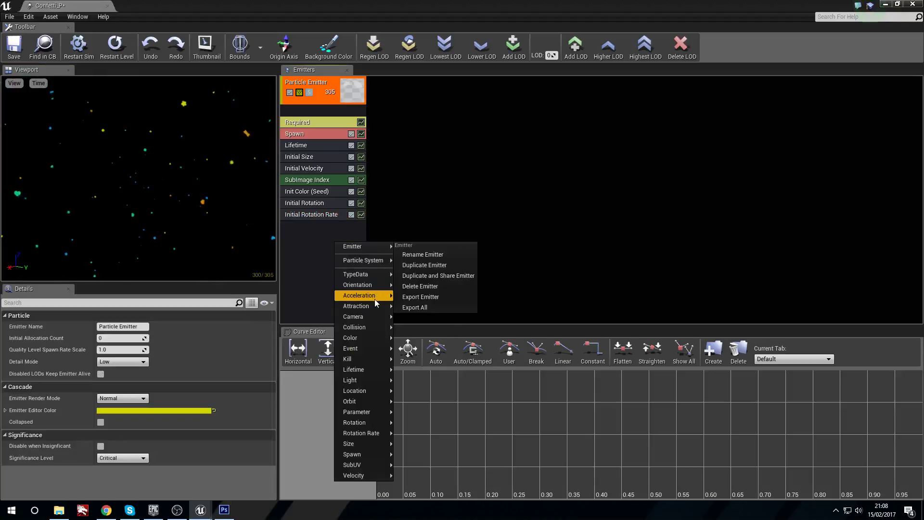
{"action": "left_click", "coordinate": [427, 306]}
{"action": "left_click", "coordinate": [307, 228]}
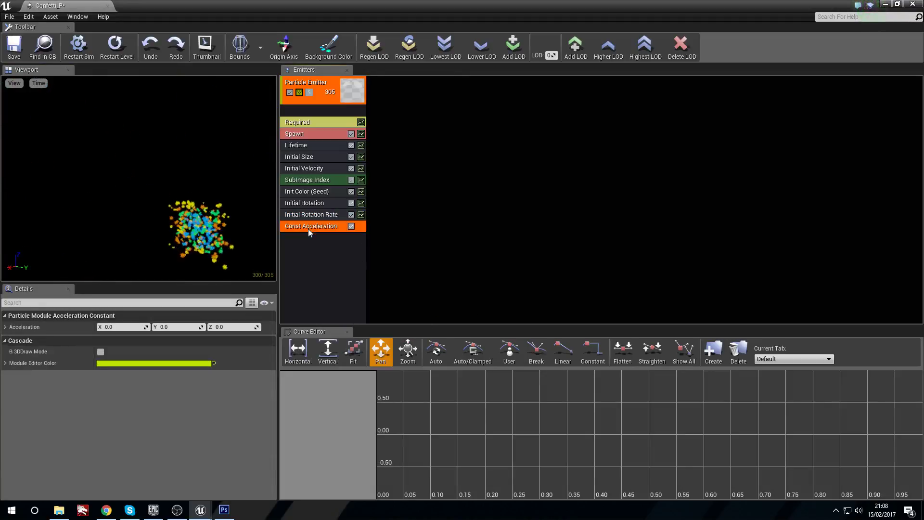
{"action": "left_click", "coordinate": [239, 326]}
{"action": "type", "text": "-50"}
{"action": "key", "text": "Return"}
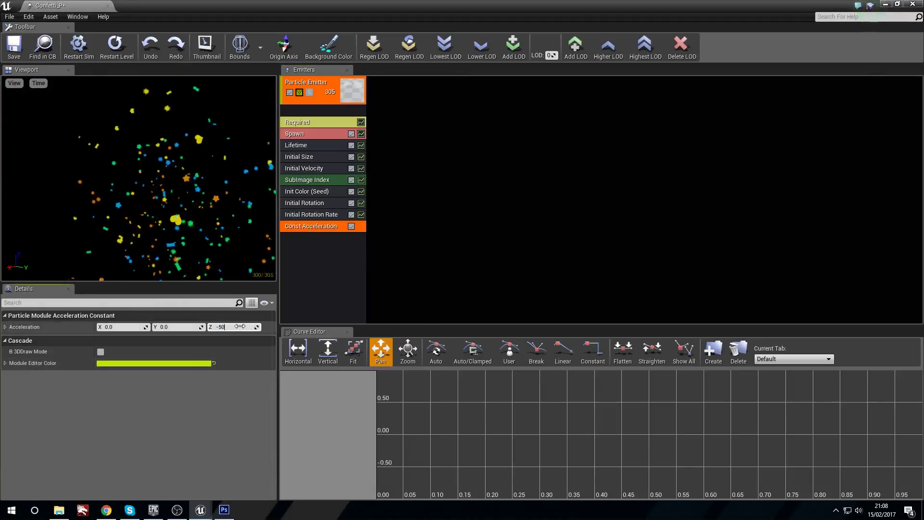
{"action": "mouse_move", "coordinate": [175, 261]}
{"action": "left_mouse_down"}
{"action": "mouse_move", "coordinate": [226, 245]}
{"action": "mouse_move", "coordinate": [270, 255]}
{"action": "left_mouse_up"}
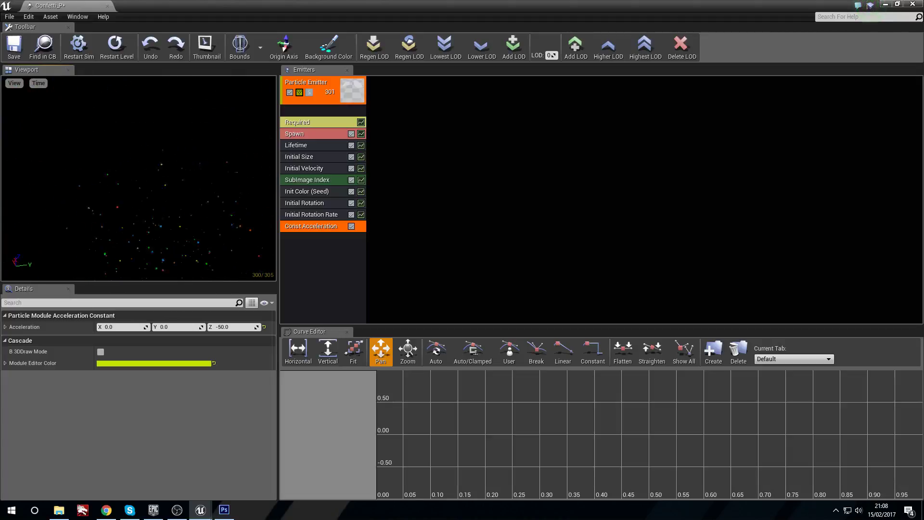
Add an Actor Collision module to the emitter and set its Collision Completion Option to Freeze.
{"action": "right_click", "coordinate": [313, 257]}
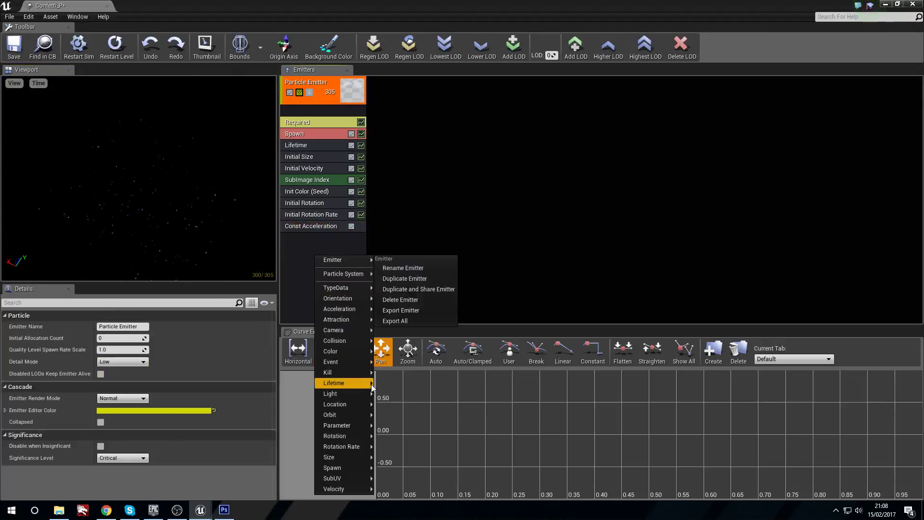
{"action": "mouse_move", "coordinate": [360, 382]}
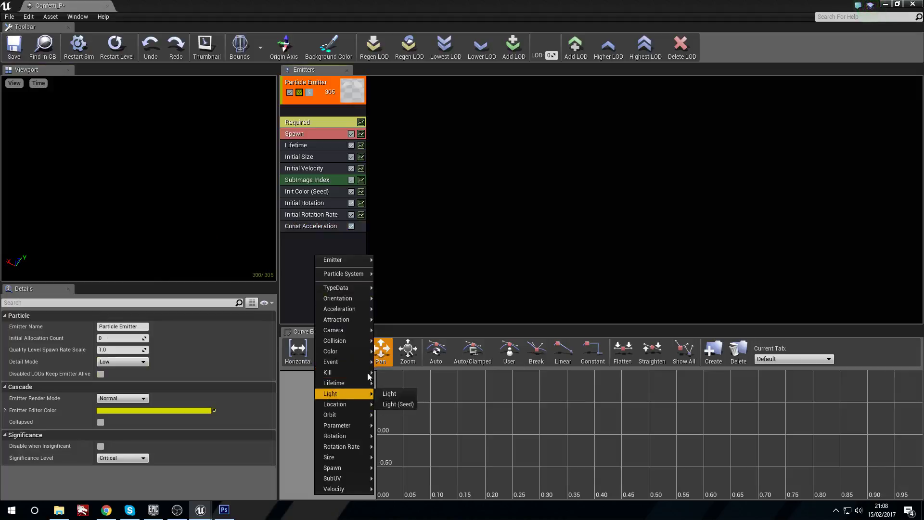
{"action": "mouse_move", "coordinate": [358, 339]}
{"action": "left_click", "coordinate": [388, 342]}
{"action": "left_click", "coordinate": [313, 238]}
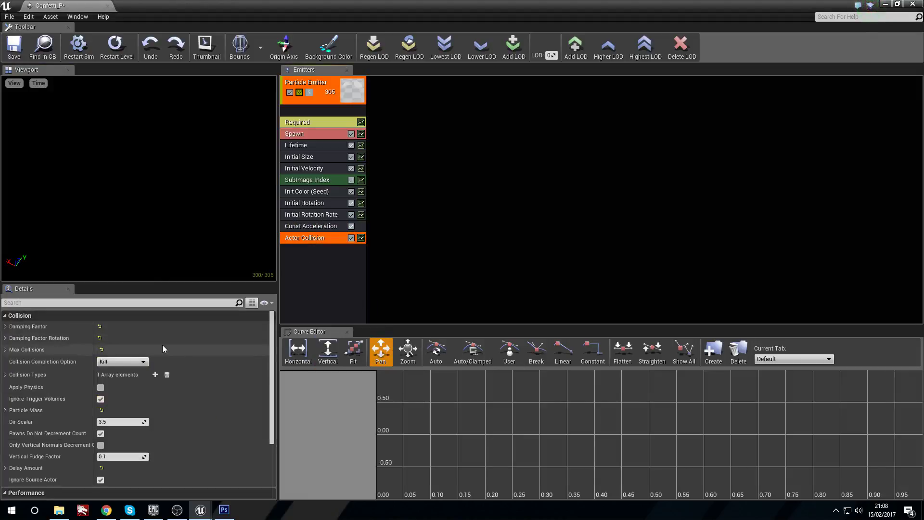
{"action": "left_click", "coordinate": [122, 361]}
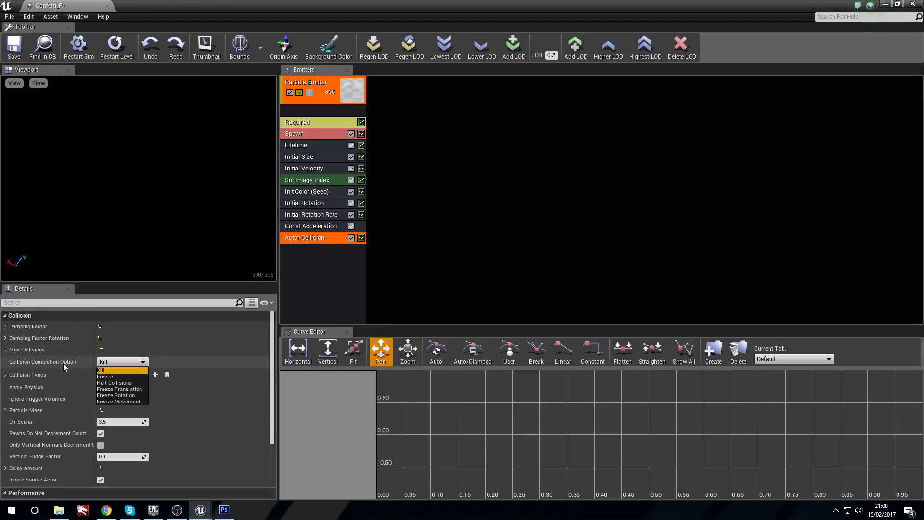
{"action": "left_click", "coordinate": [124, 377]}
{"action": "left_click", "coordinate": [330, 279]}
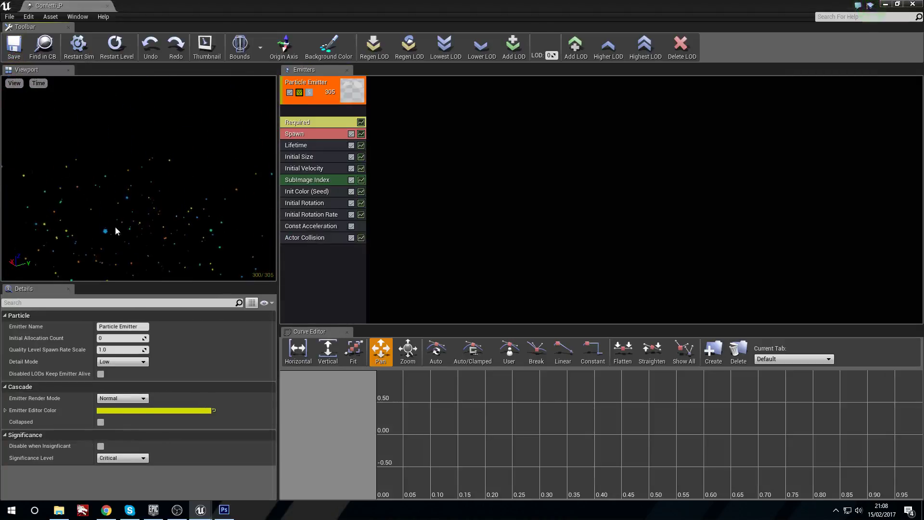
Close the particle editor and place Confetti_P in the level above the floor at about X -580, Y 130, Z 730.
{"action": "left_click", "coordinate": [916, 2]}
{"action": "right_click_drag", "start_coordinate": [446, 191], "coordinate": [445, 140]}
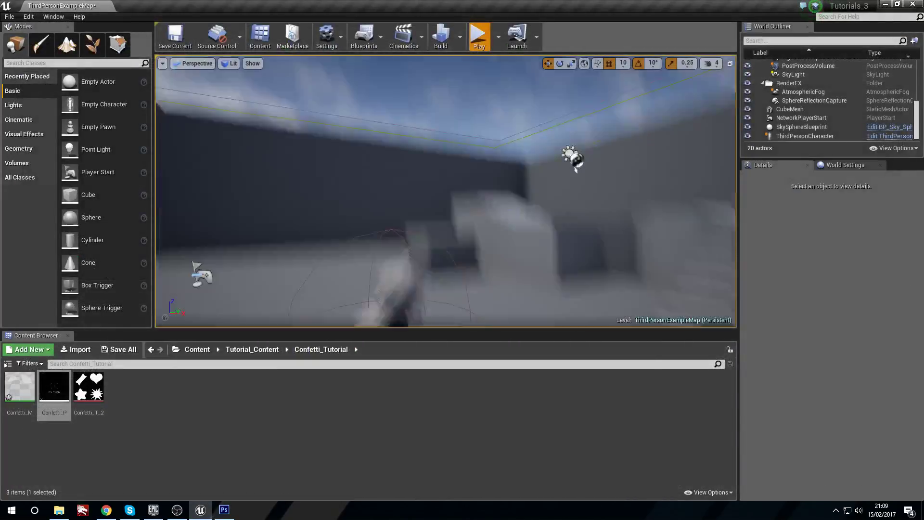
{"action": "right_click_drag", "start_coordinate": [446, 192], "coordinate": [446, 250]}
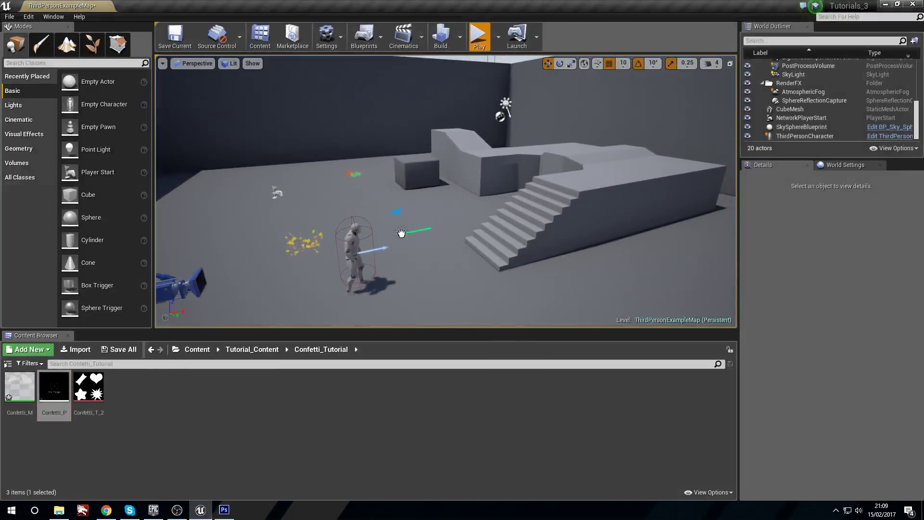
{"action": "left_click_drag", "start_coordinate": [402, 233], "coordinate": [396, 231]}
{"action": "right_click_drag", "start_coordinate": [396, 231], "coordinate": [414, 236]}
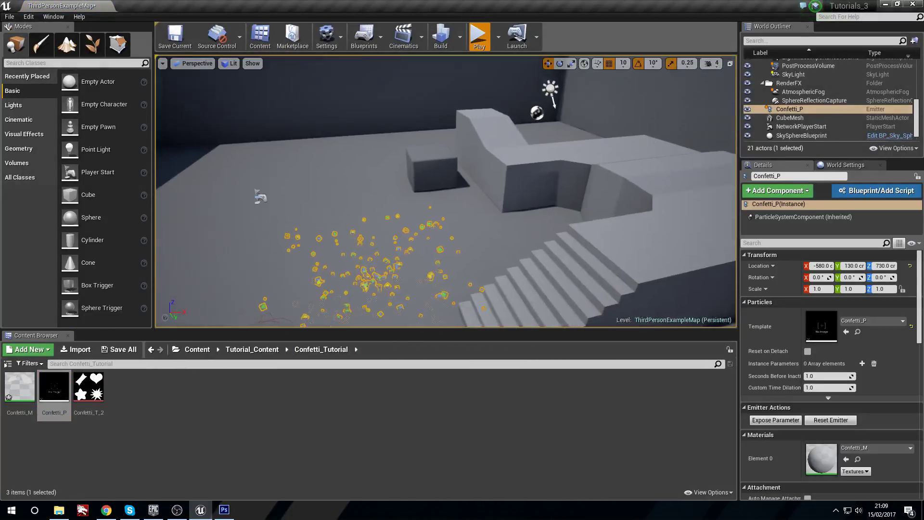
Reopen the Confetti_P editor alongside the level, inspect the confetti burst around the arena floor, and close the editor.
{"action": "double_click", "coordinate": [67, 382]}
{"action": "left_click_drag", "start_coordinate": [499, 4], "coordinate": [631, 274]}
{"action": "right_click_drag", "start_coordinate": [482, 202], "coordinate": [414, 207]}
{"action": "left_click_drag", "start_coordinate": [493, 289], "coordinate": [485, 363]}
{"action": "right_click_drag", "start_coordinate": [442, 171], "coordinate": [442, 222]}
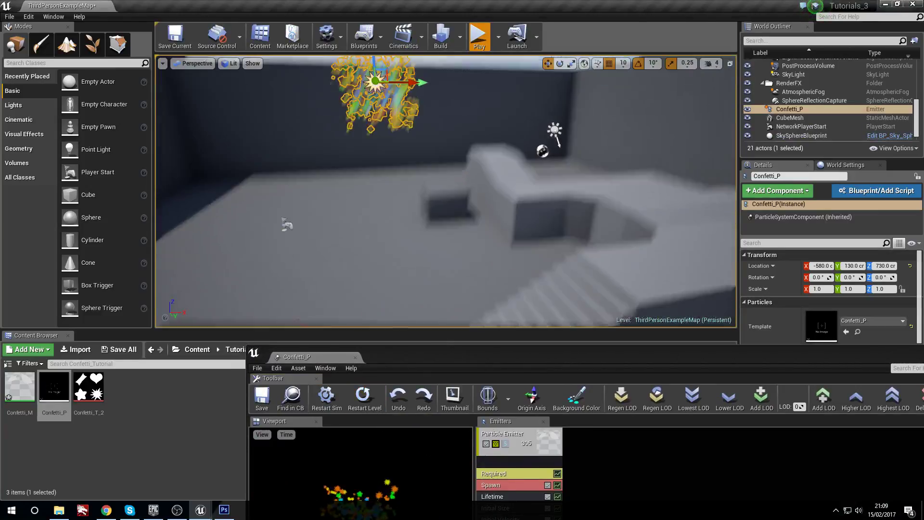
{"action": "left_click", "coordinate": [442, 170]}
{"action": "mouse_move", "coordinate": [442, 171]}
{"action": "right_mouse_down"}
{"action": "mouse_move", "coordinate": [386, 180]}
{"action": "mouse_move", "coordinate": [387, 215]}
{"action": "mouse_move", "coordinate": [419, 240]}
{"action": "mouse_move", "coordinate": [351, 303]}
{"action": "mouse_move", "coordinate": [328, 301]}
{"action": "mouse_move", "coordinate": [294, 325]}
{"action": "mouse_move", "coordinate": [375, 326]}
{"action": "mouse_move", "coordinate": [380, 250]}
{"action": "mouse_move", "coordinate": [516, 185]}
{"action": "right_mouse_up"}
{"action": "key", "text": "w"}
{"action": "key", "text": "w"}
{"action": "key", "text": "a"}
{"action": "key", "text": "s"}
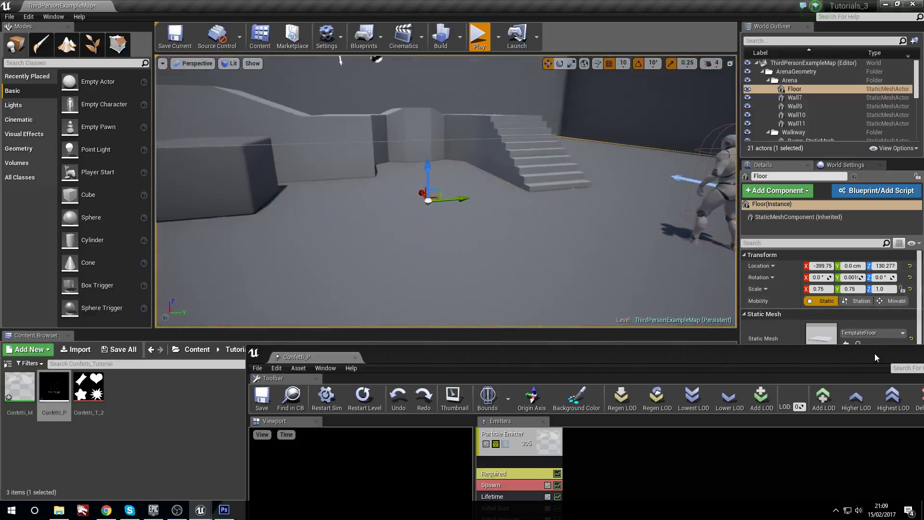
{"action": "left_click_drag", "start_coordinate": [875, 353], "coordinate": [756, 220]}
{"action": "left_click", "coordinate": [721, 199]}
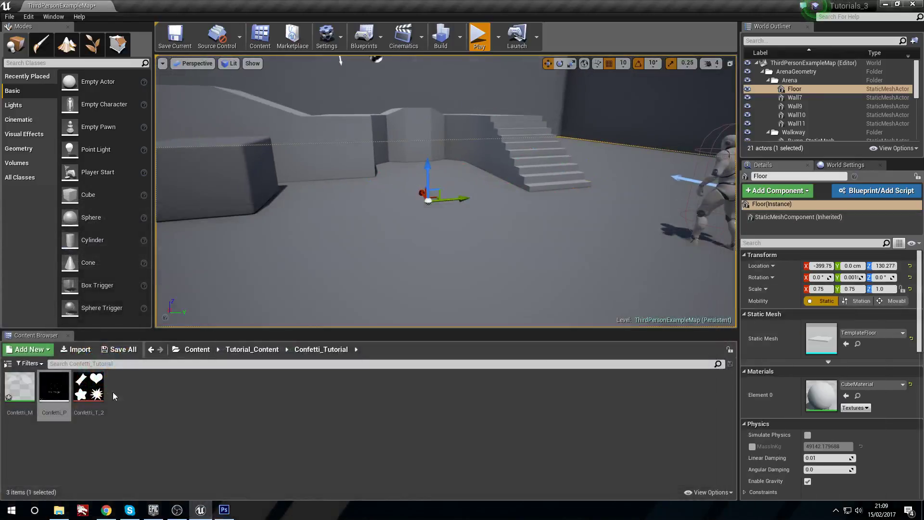
Open the Confetti_M material and add a second Multiply node between Particle Color and the material's result node.
{"action": "double_click", "coordinate": [20, 385]}
{"action": "right_click_drag", "start_coordinate": [339, 163], "coordinate": [414, 237]}
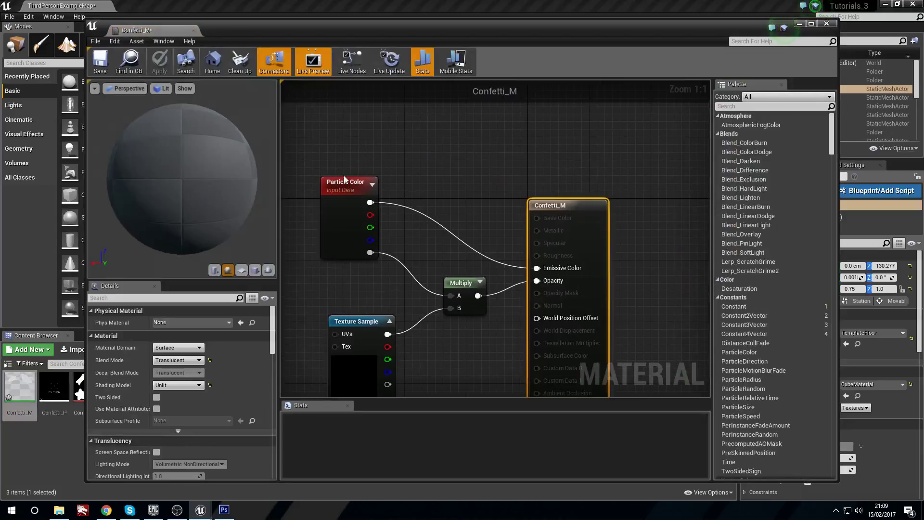
{"action": "left_click_drag", "start_coordinate": [545, 202], "coordinate": [561, 202]}
{"action": "key", "text": "m"}
{"action": "left_click", "coordinate": [463, 177]}
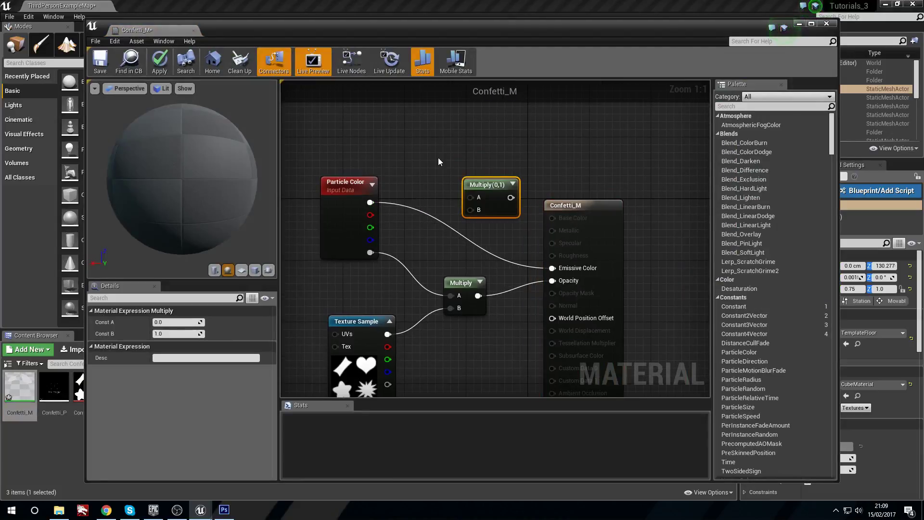
Multiply Particle Color by a new constant of 2, connect the result to Emissive Color, and save and close Confetti_M.
{"action": "key", "text": "1"}
{"action": "left_click", "coordinate": [436, 158]}
{"action": "left_click_drag", "start_coordinate": [441, 164], "coordinate": [418, 138]}
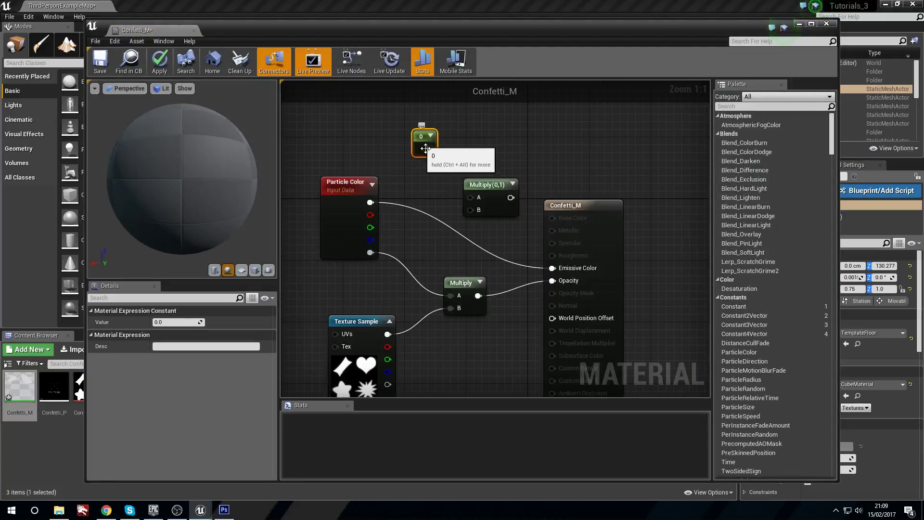
{"action": "left_click_drag", "start_coordinate": [475, 212], "coordinate": [475, 212]}
{"action": "left_click_drag", "start_coordinate": [370, 202], "coordinate": [415, 198]}
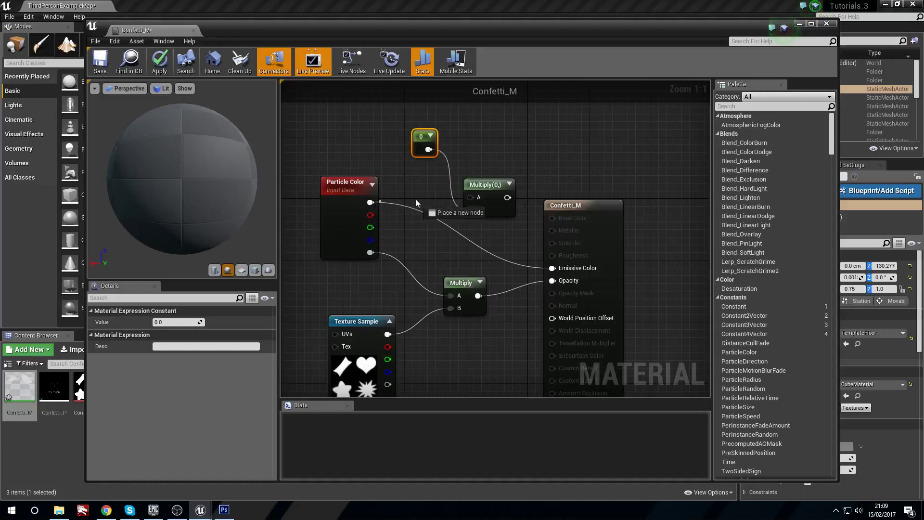
{"action": "left_click_drag", "start_coordinate": [563, 278], "coordinate": [561, 268]}
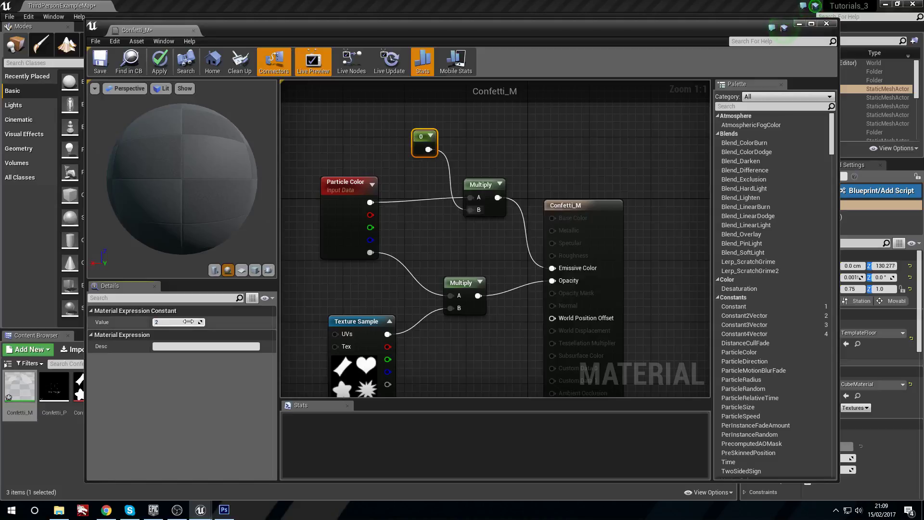
{"action": "left_click", "coordinate": [101, 60]}
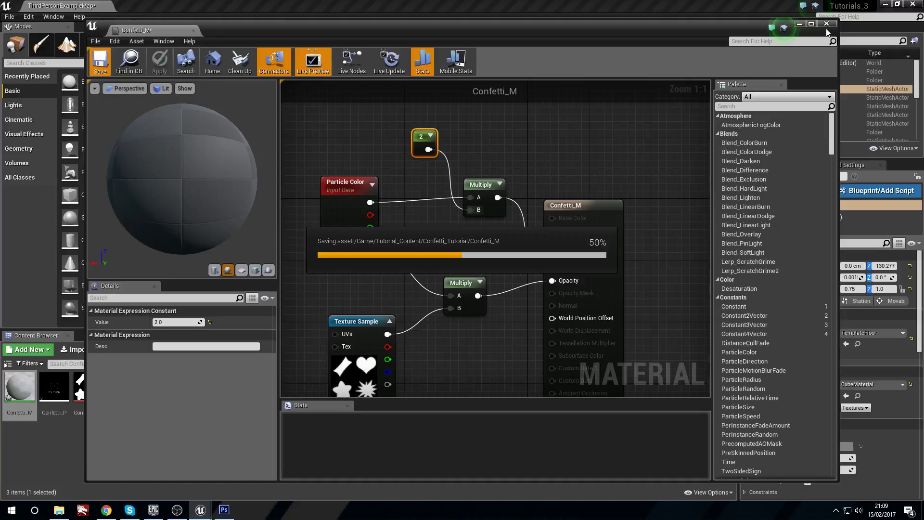
{"action": "left_click", "coordinate": [827, 24]}
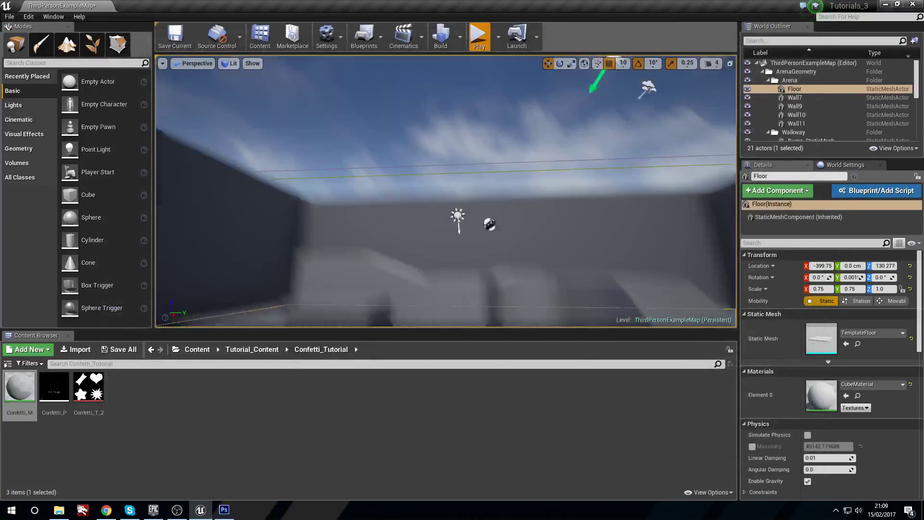
Open Confetti_P alongside the level view and inspect the brightness of the confetti burst on the arena floor.
{"action": "right_click_drag", "start_coordinate": [446, 191], "coordinate": [469, 163]}
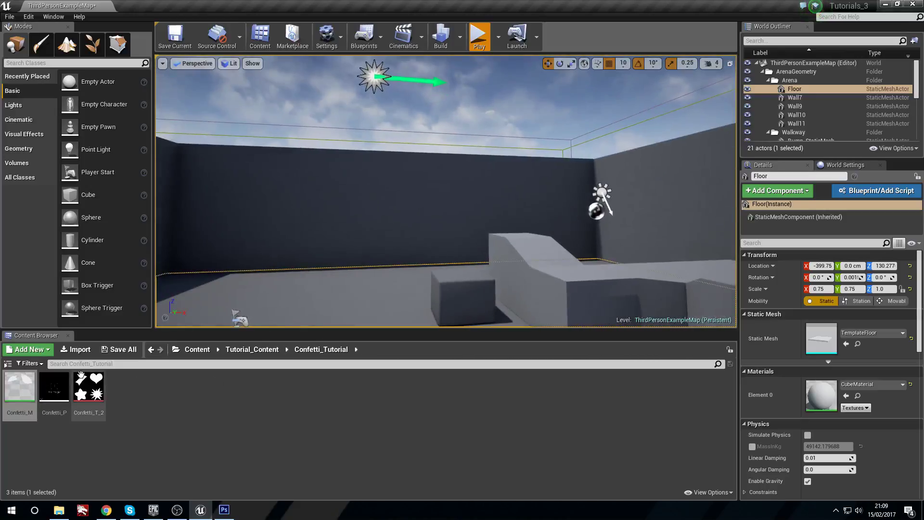
{"action": "double_click", "coordinate": [54, 388]}
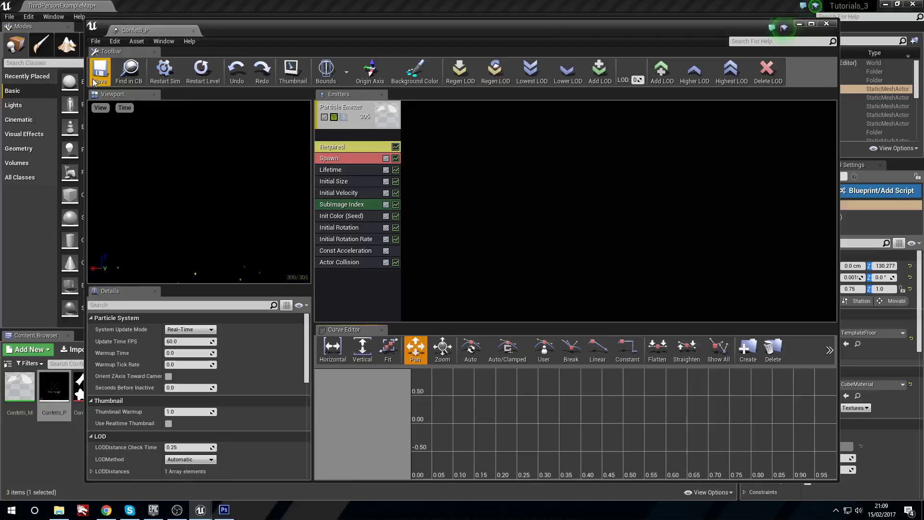
{"action": "left_click_drag", "start_coordinate": [479, 34], "coordinate": [555, 350]}
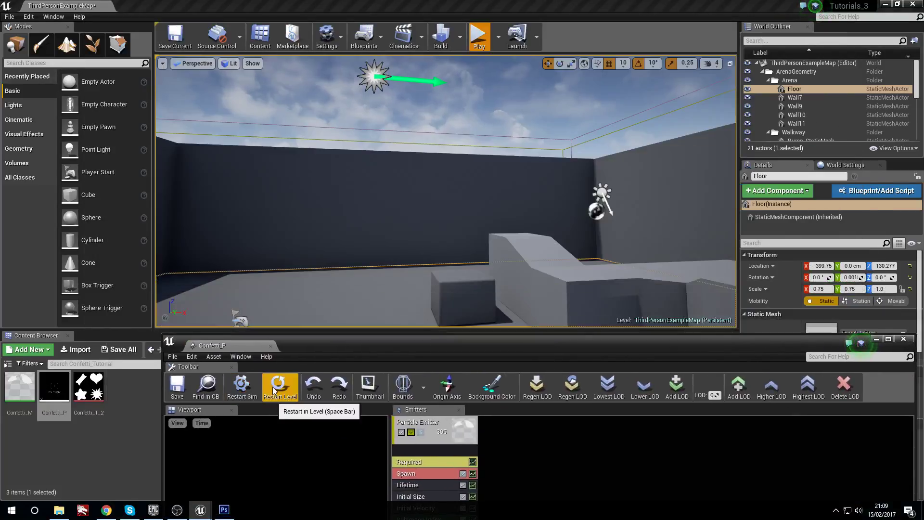
{"action": "left_click", "coordinate": [455, 185]}
{"action": "key", "text": "f"}
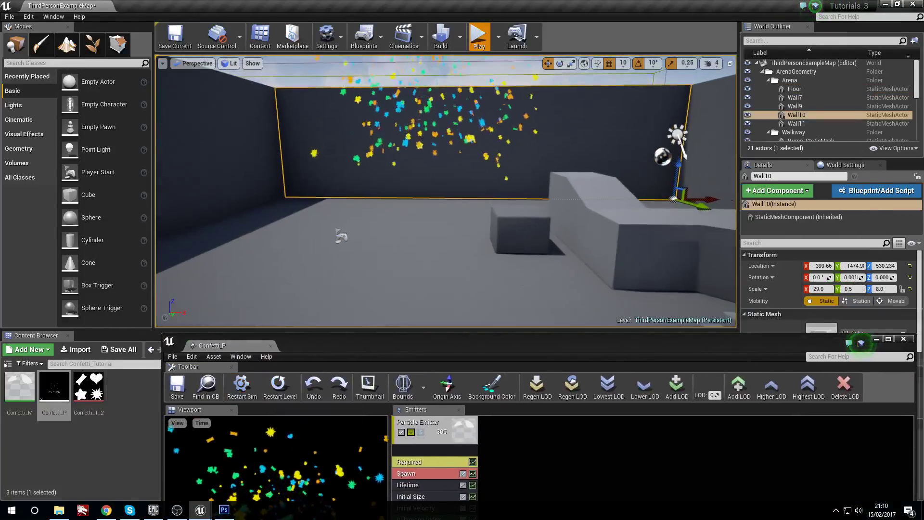
{"action": "right_click_drag", "start_coordinate": [455, 185], "coordinate": [501, 212]}
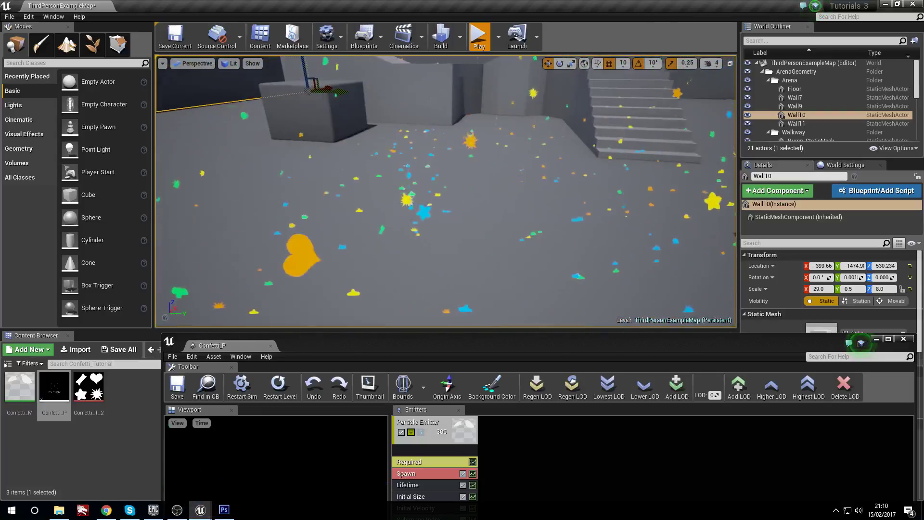
{"action": "mouse_move", "coordinate": [414, 221]}
{"action": "right_mouse_down"}
{"action": "mouse_move", "coordinate": [476, 224]}
{"action": "mouse_move", "coordinate": [424, 221]}
{"action": "right_mouse_up"}
Reopen Confetti_M and apply a new value to the constant that multiplies Particle Color.
{"action": "double_click", "coordinate": [19, 386]}
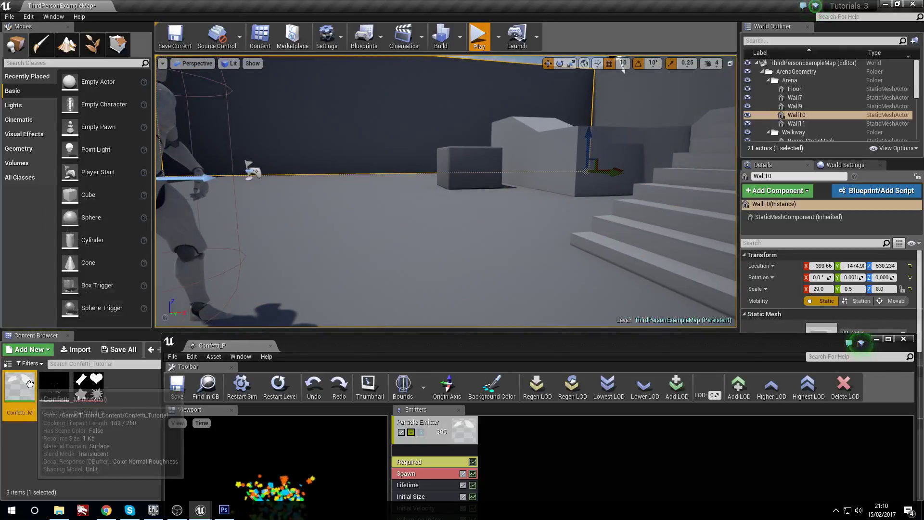
{"action": "right_click_drag", "start_coordinate": [437, 435], "coordinate": [473, 454]}
{"action": "scroll", "coordinate": [473, 452], "scroll_direction": "down", "scroll_amount": 2}
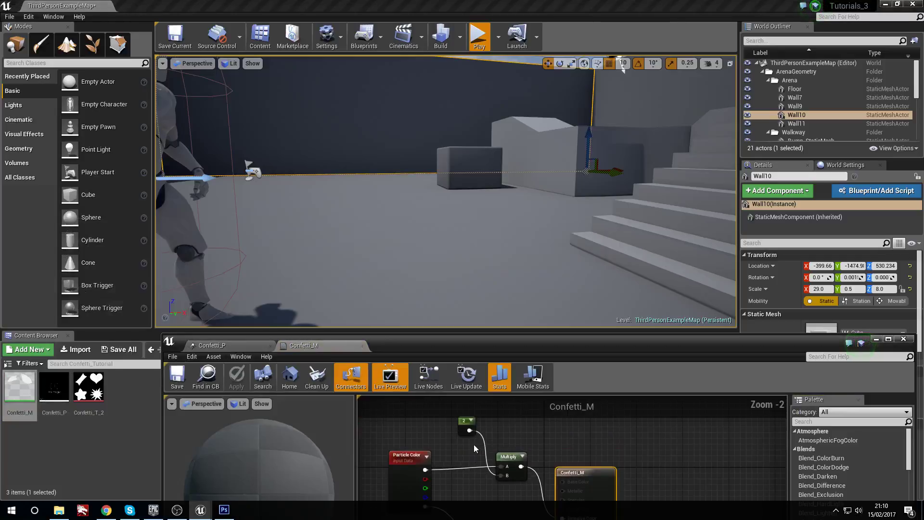
{"action": "left_click_drag", "start_coordinate": [444, 342], "coordinate": [456, 209]}
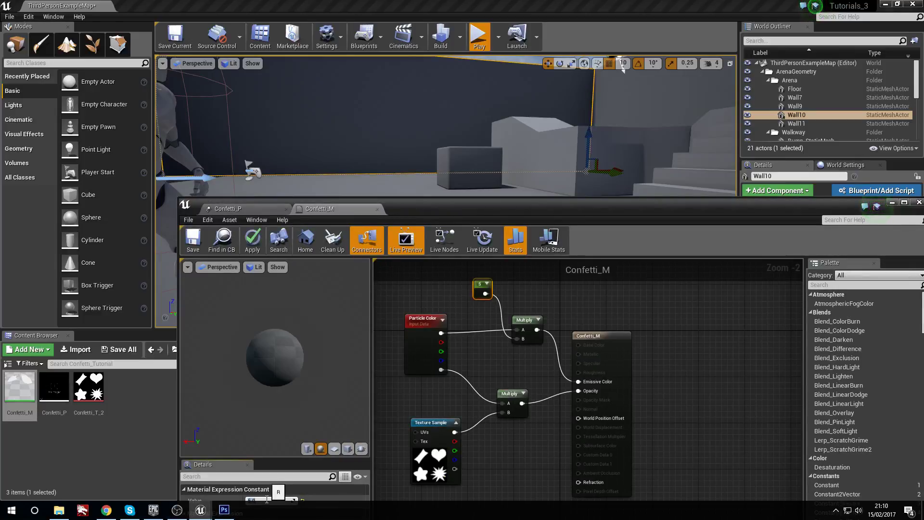
Return to Confetti_P, restart the burst in the level and examine the confetti's glow across the arena.
{"action": "left_click", "coordinate": [229, 208]}
{"action": "right_click_drag", "start_coordinate": [337, 144], "coordinate": [342, 101]}
{"action": "right_click_drag", "start_coordinate": [433, 120], "coordinate": [433, 120]}
{"action": "left_click_drag", "start_coordinate": [561, 211], "coordinate": [580, 353]}
{"action": "right_click_drag", "start_coordinate": [477, 186], "coordinate": [477, 148]}
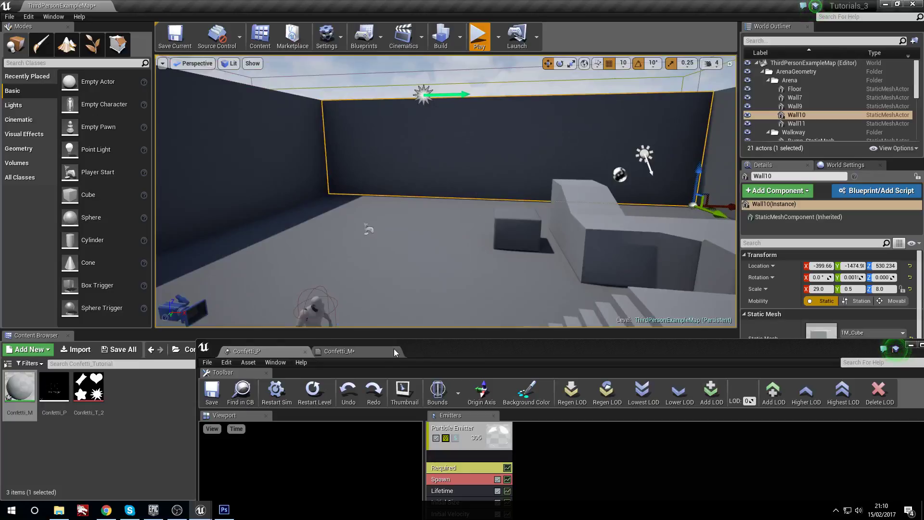
{"action": "left_click", "coordinate": [330, 390]}
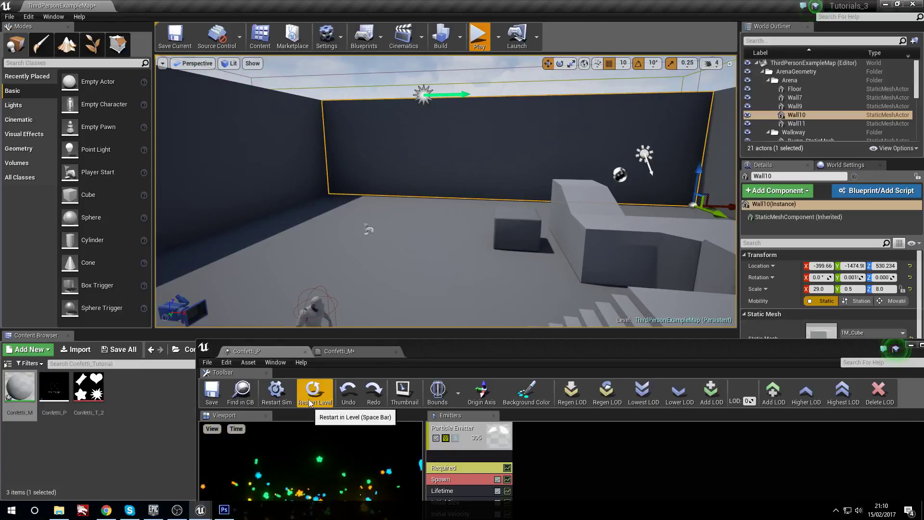
{"action": "left_click", "coordinate": [309, 399]}
{"action": "right_click_drag", "start_coordinate": [507, 184], "coordinate": [607, 140]}
{"action": "key", "text": "w"}
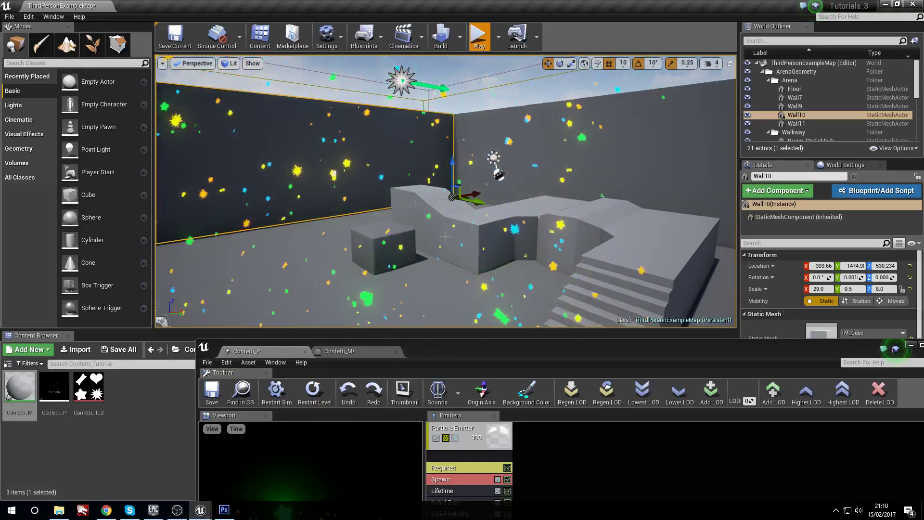
{"action": "key", "text": "a"}
{"action": "mouse_move", "coordinate": [445, 236]}
{"action": "right_mouse_down"}
{"action": "mouse_move", "coordinate": [529, 284]}
{"action": "mouse_move", "coordinate": [491, 269]}
{"action": "mouse_move", "coordinate": [611, 263]}
{"action": "mouse_move", "coordinate": [592, 318]}
{"action": "mouse_move", "coordinate": [445, 236]}
{"action": "right_mouse_up"}
{"action": "key", "text": "w"}
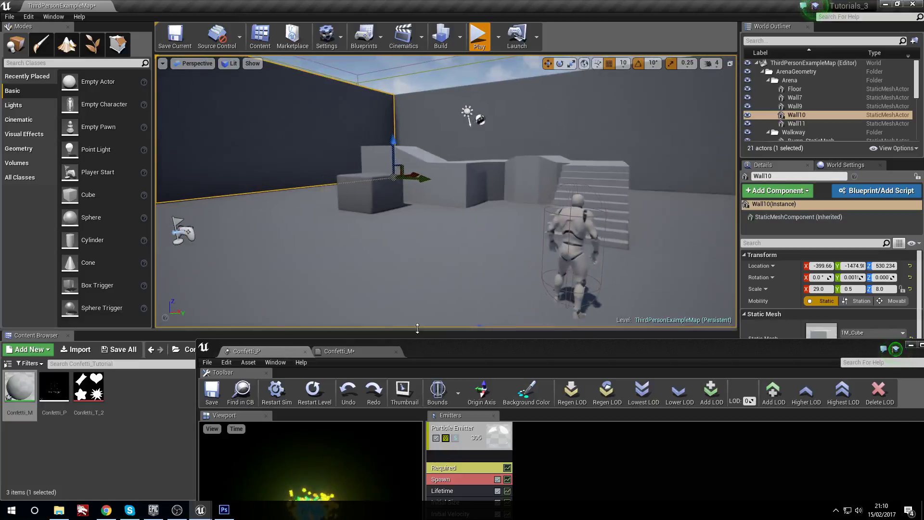
Replay the burst in the level and examine how the confetti falls and settles from above and around the walkway.
{"action": "left_click", "coordinate": [328, 389]}
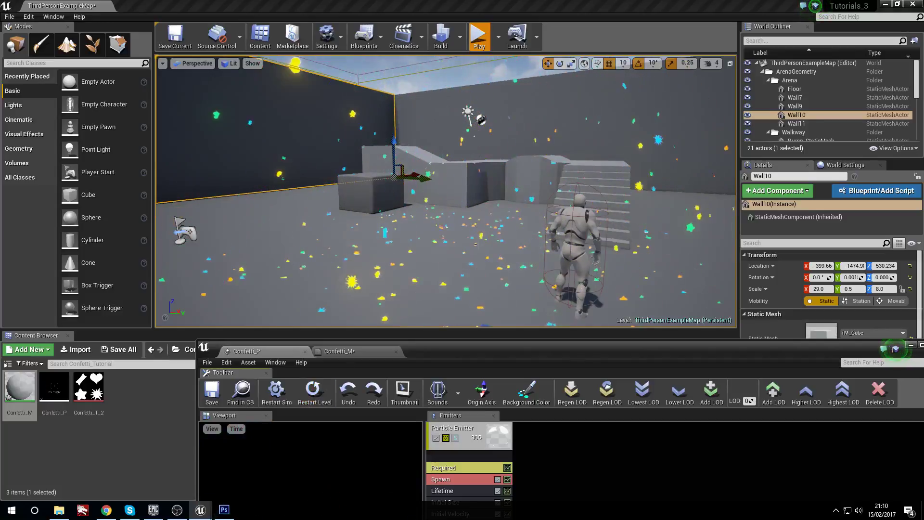
{"action": "right_click_drag", "start_coordinate": [476, 244], "coordinate": [714, 184]}
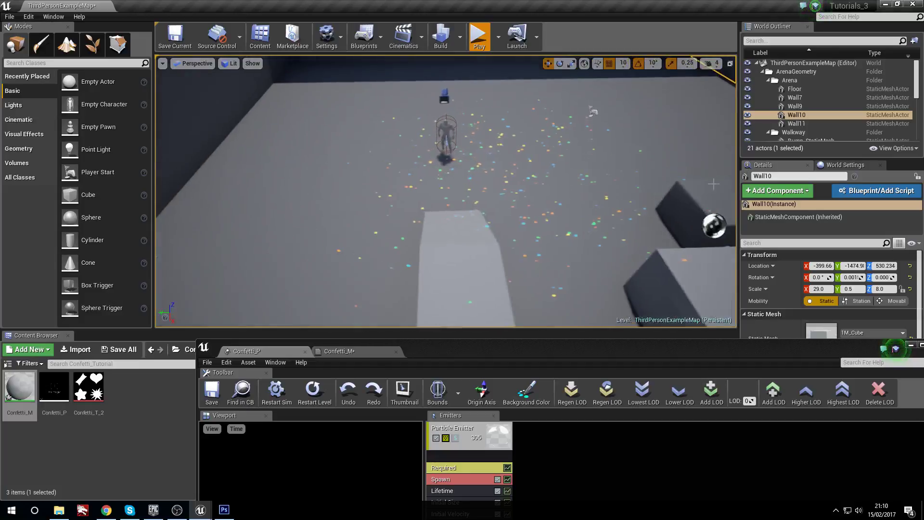
{"action": "right_click_drag", "start_coordinate": [510, 233], "coordinate": [510, 233]}
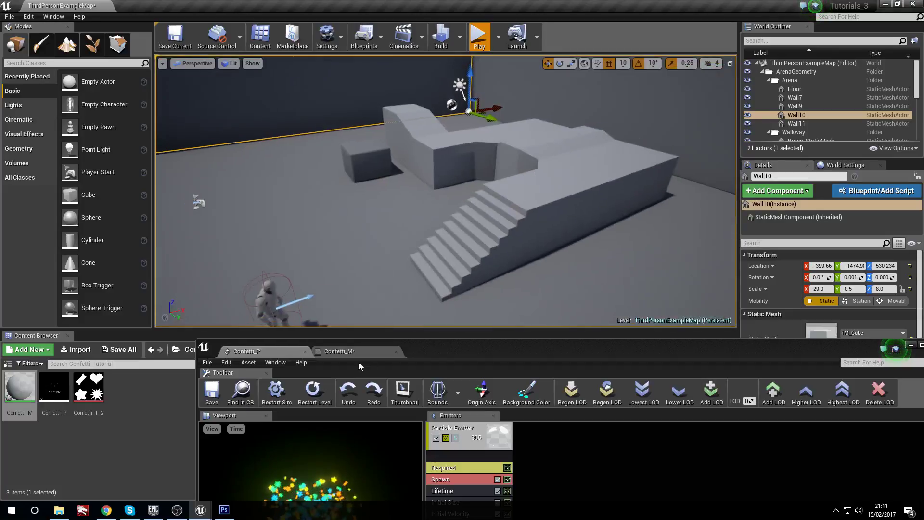
{"action": "left_click", "coordinate": [313, 392]}
{"action": "right_click_drag", "start_coordinate": [337, 288], "coordinate": [336, 289]}
{"action": "right_click_drag", "start_coordinate": [445, 236], "coordinate": [445, 236]}
{"action": "left_click", "coordinate": [314, 391]}
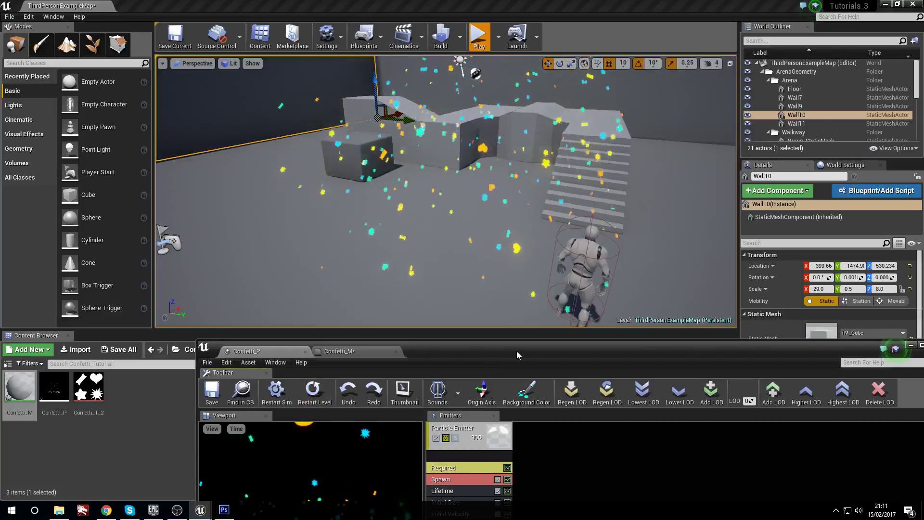
Add an Orbit module to the Confetti_P particle emitter.
{"action": "left_click_drag", "start_coordinate": [516, 350], "coordinate": [519, 197]}
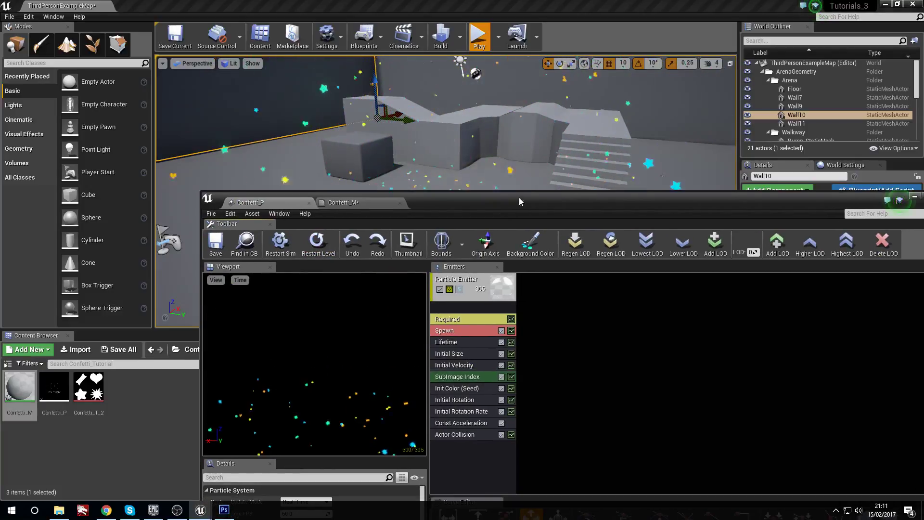
{"action": "right_click", "coordinate": [475, 461]}
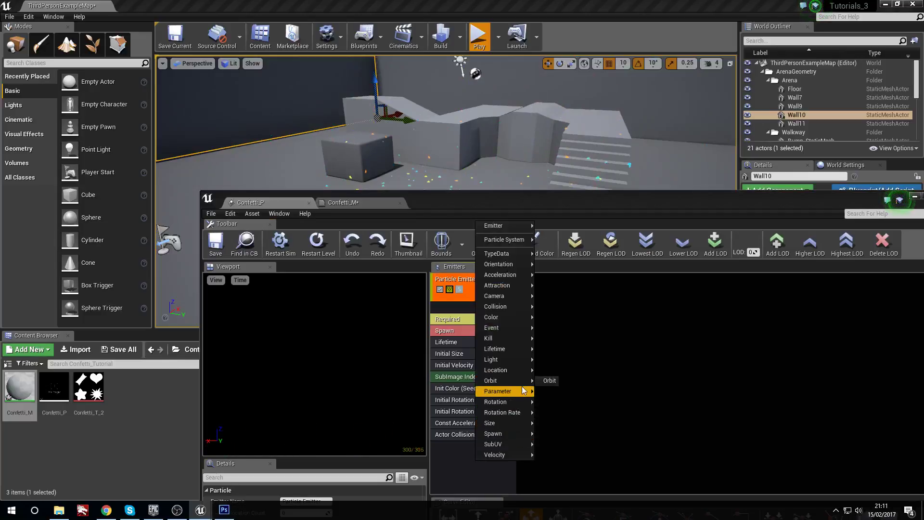
{"action": "left_click", "coordinate": [547, 380]}
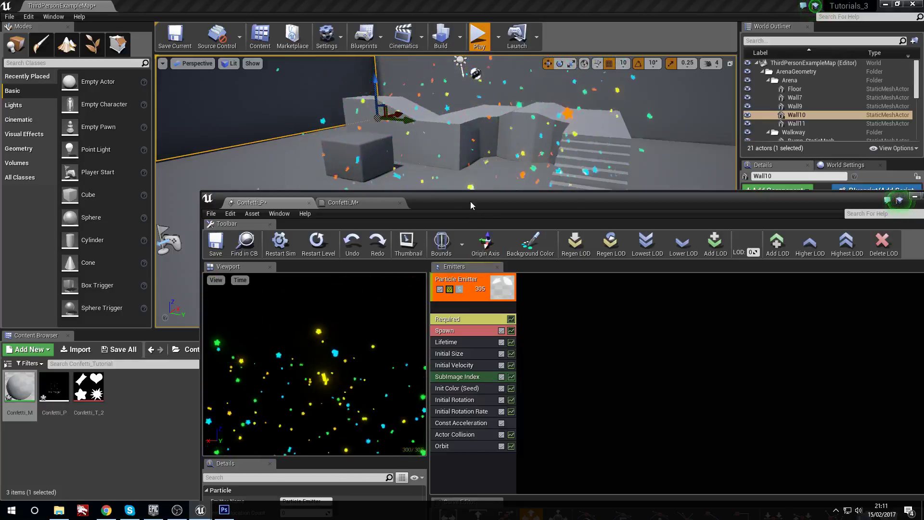
Set the Orbit module's maximum Offset Amount to 10 on X and 10 on Y.
{"action": "right_click_drag", "start_coordinate": [471, 159], "coordinate": [477, 115]}
{"action": "left_click_drag", "start_coordinate": [509, 199], "coordinate": [534, 127]}
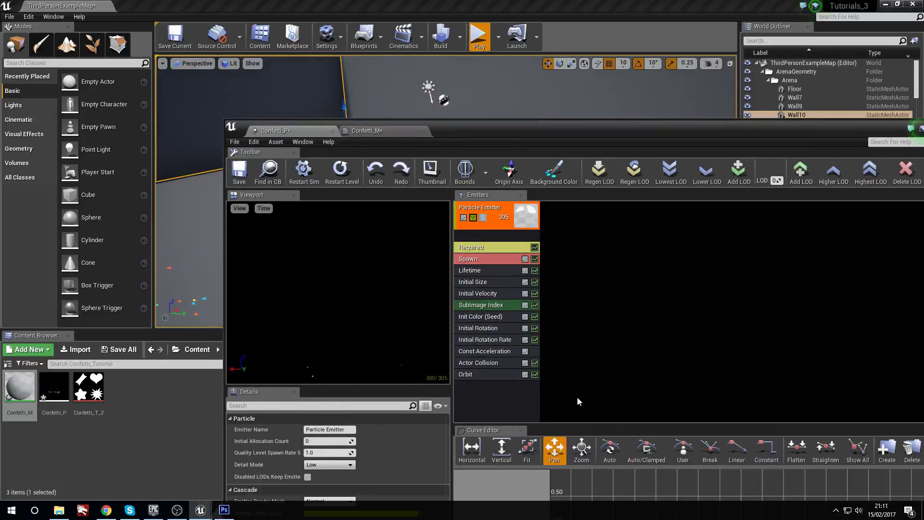
{"action": "left_click", "coordinate": [501, 375]}
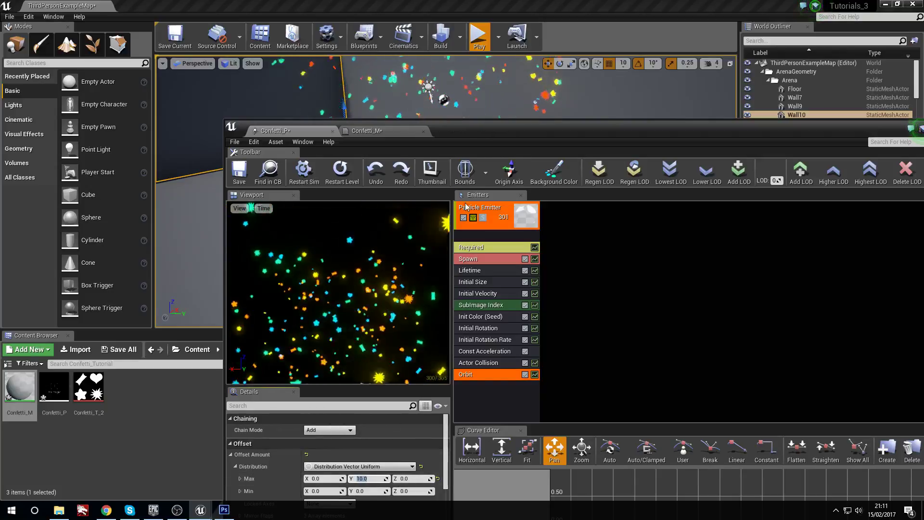
{"action": "right_click_drag", "start_coordinate": [465, 89], "coordinate": [457, 132]}
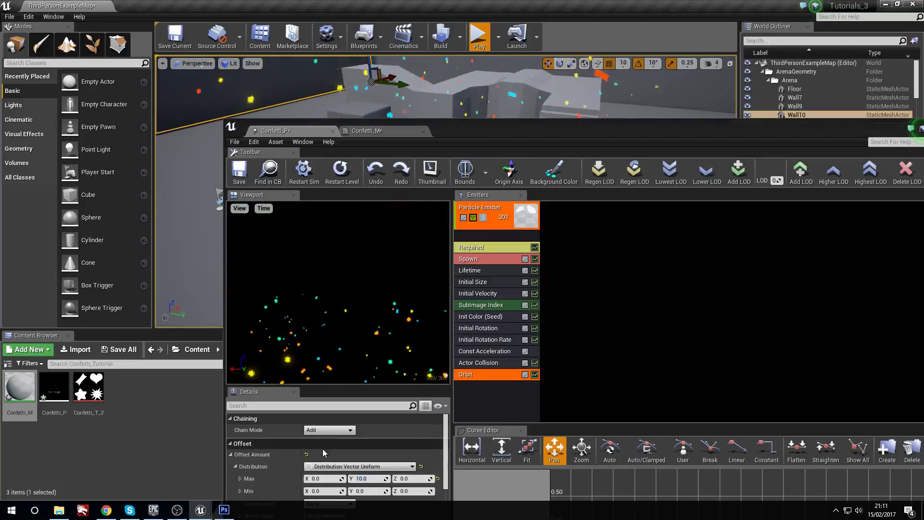
{"action": "left_click", "coordinate": [322, 477]}
{"action": "key", "text": "Return"}
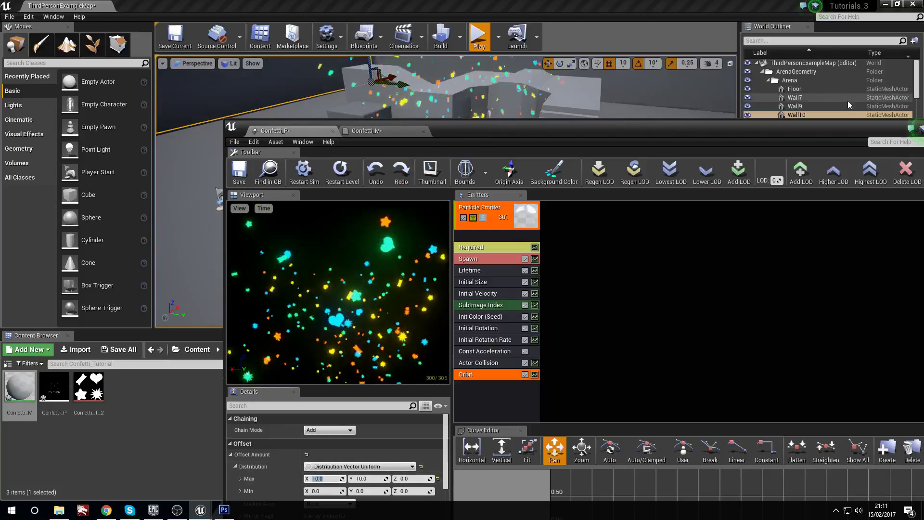
Uncover the level view, restart the burst and inspect the orbiting confetti as it lands on the floor.
{"action": "left_click_drag", "start_coordinate": [465, 143], "coordinate": [373, 343]}
{"action": "mouse_move", "coordinate": [547, 204]}
{"action": "right_mouse_down"}
{"action": "mouse_move", "coordinate": [573, 231]}
{"action": "mouse_move", "coordinate": [547, 204]}
{"action": "right_mouse_up"}
{"action": "left_click", "coordinate": [250, 373]}
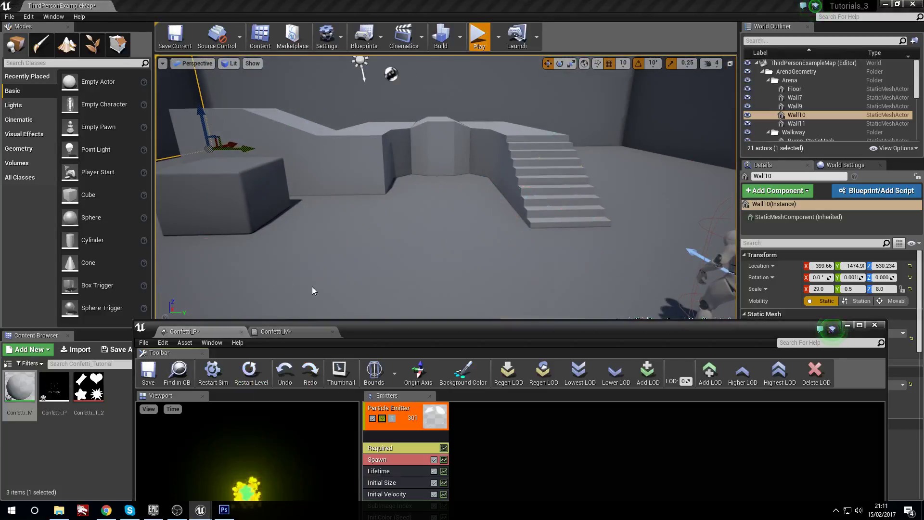
{"action": "mouse_move", "coordinate": [411, 145]}
{"action": "right_mouse_down"}
{"action": "mouse_move", "coordinate": [410, 101]}
{"action": "mouse_move", "coordinate": [411, 144]}
{"action": "right_mouse_up"}
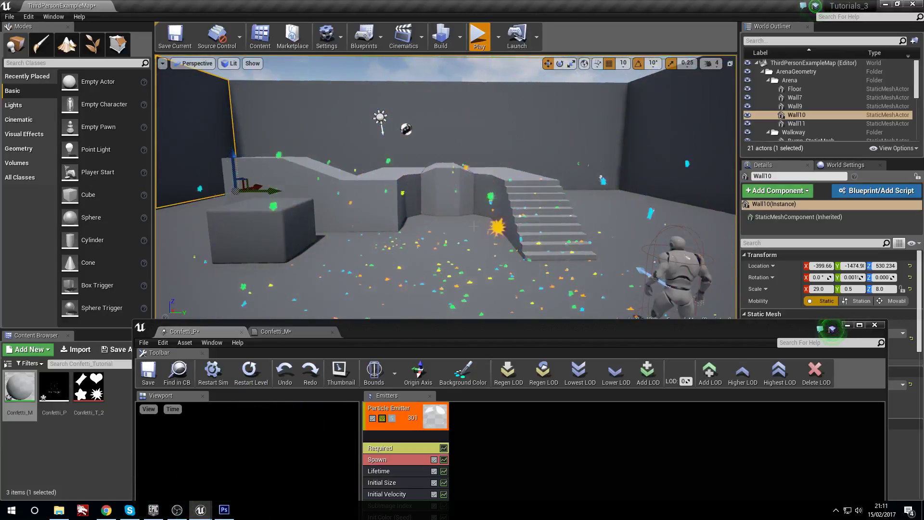
{"action": "right_click_drag", "start_coordinate": [509, 247], "coordinate": [491, 234]}
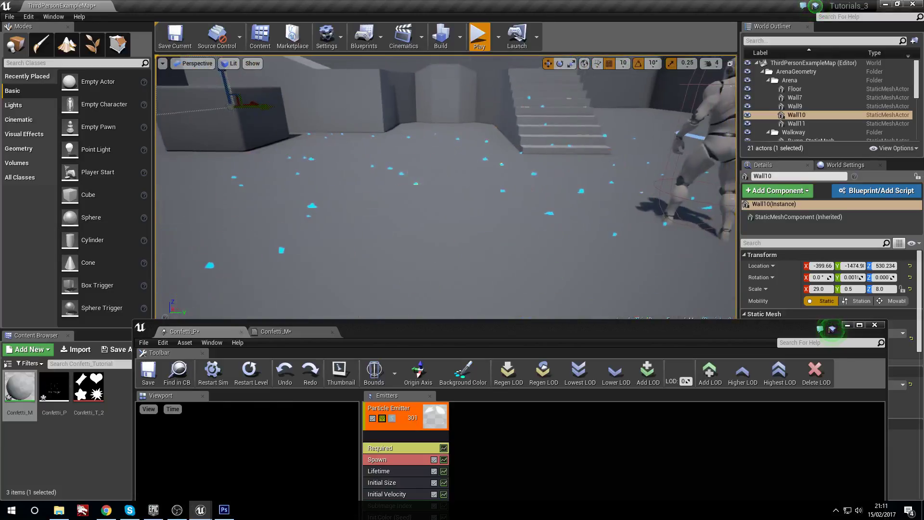
Restart the burst in the level again and examine the confetti around the character, stairs and cube.
{"action": "left_click", "coordinate": [252, 373]}
{"action": "mouse_move", "coordinate": [308, 251]}
{"action": "right_mouse_down"}
{"action": "mouse_move", "coordinate": [294, 135]}
{"action": "mouse_move", "coordinate": [310, 231]}
{"action": "mouse_move", "coordinate": [323, 243]}
{"action": "right_mouse_up"}
{"action": "right_click_drag", "start_coordinate": [591, 258], "coordinate": [591, 257]}
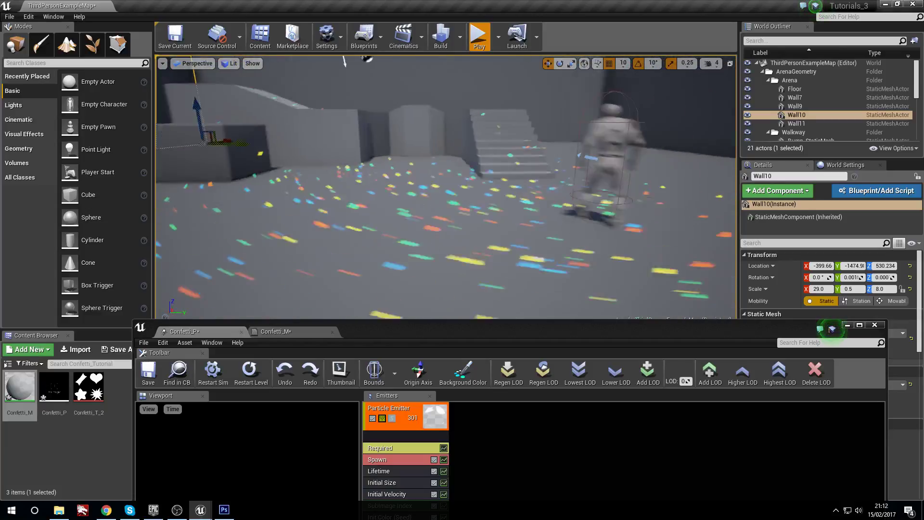
{"action": "right_click_drag", "start_coordinate": [591, 258], "coordinate": [433, 258]}
{"action": "left_click", "coordinate": [241, 380]}
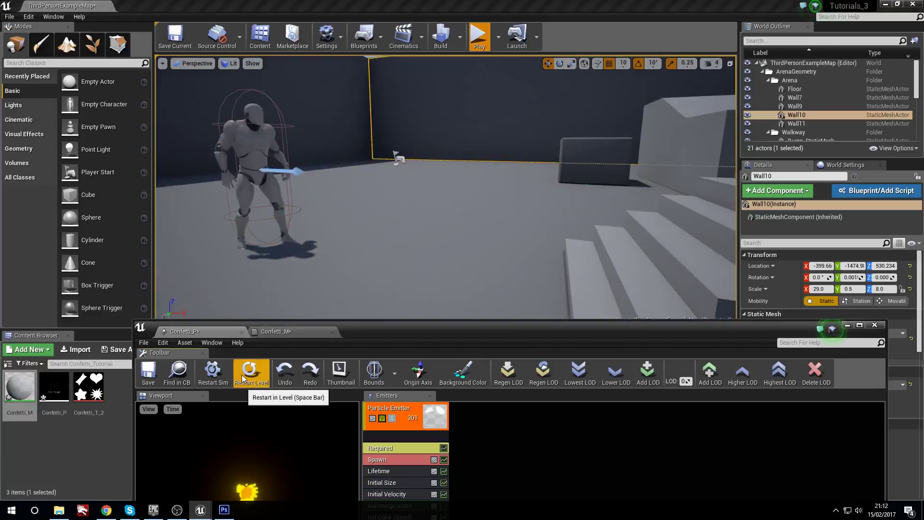
{"action": "mouse_move", "coordinate": [337, 217]}
{"action": "right_mouse_down"}
{"action": "mouse_move", "coordinate": [385, 120]}
{"action": "mouse_move", "coordinate": [332, 210]}
{"action": "right_mouse_up"}
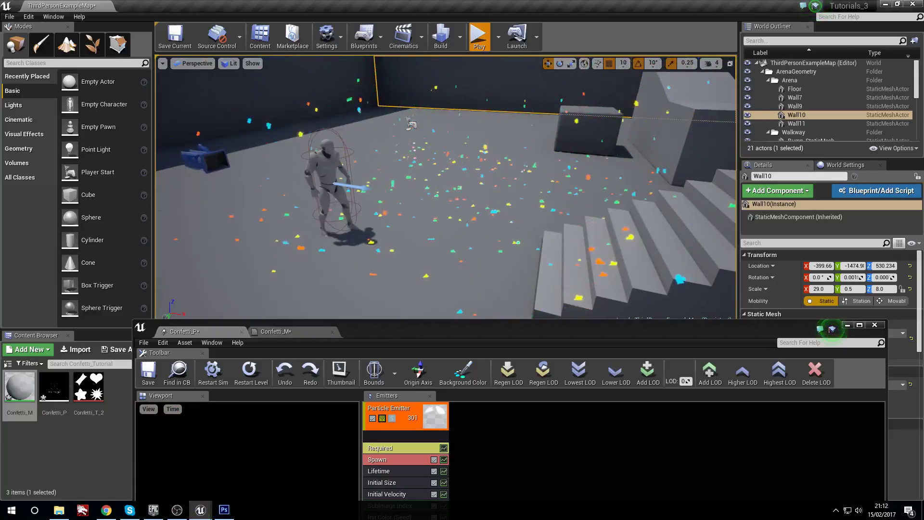
{"action": "right_click_drag", "start_coordinate": [333, 210], "coordinate": [347, 193]}
{"action": "right_click_drag", "start_coordinate": [670, 138], "coordinate": [670, 138]}
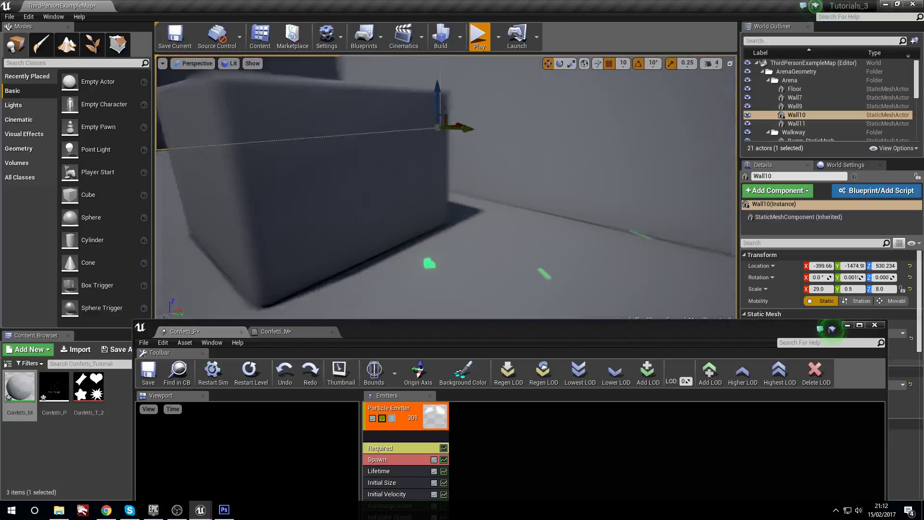
Change the Start Alpha distribution of the Init Color (Seed) module to Distribution Float Constant Curve.
{"action": "right_click_drag", "start_coordinate": [483, 301], "coordinate": [482, 301]}
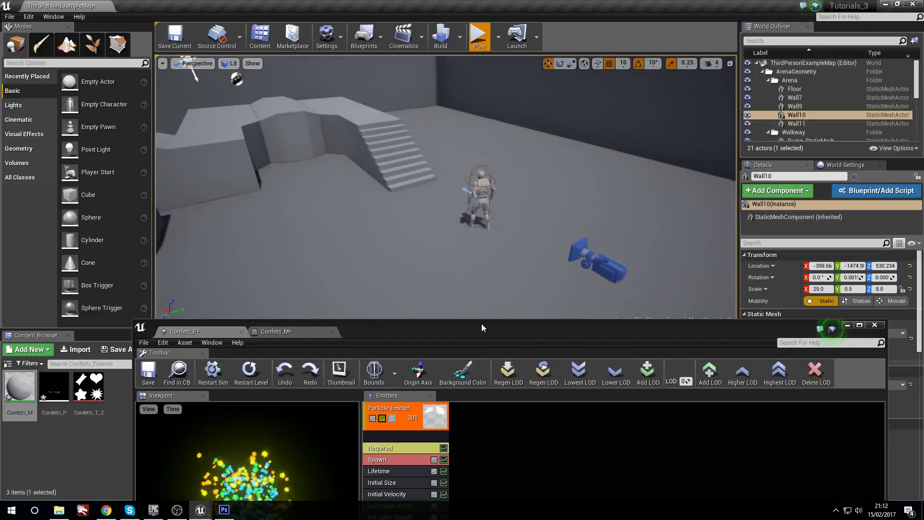
{"action": "left_click_drag", "start_coordinate": [482, 324], "coordinate": [525, 68]}
{"action": "left_click", "coordinate": [449, 261]}
{"action": "scroll", "coordinate": [325, 409], "scroll_direction": "down", "scroll_amount": 3}
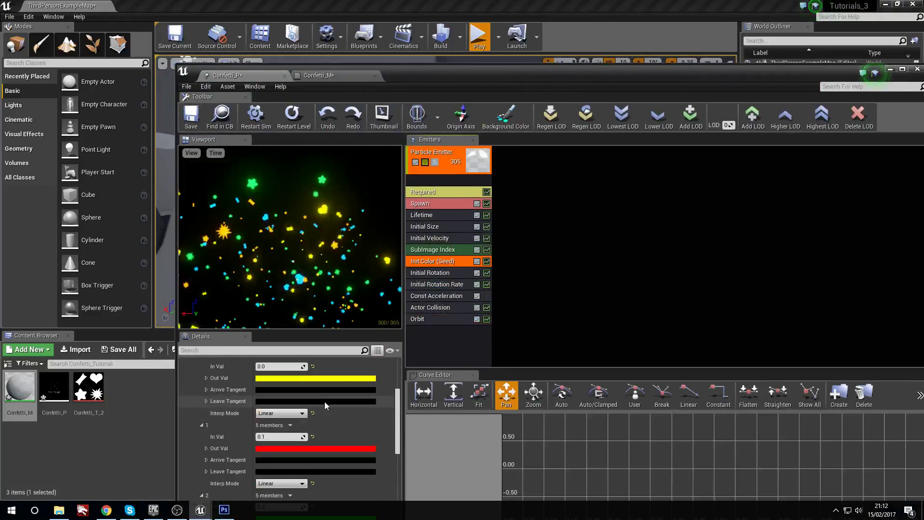
{"action": "scroll", "coordinate": [329, 418], "scroll_direction": "down", "scroll_amount": 5}
{"action": "left_click", "coordinate": [183, 472]}
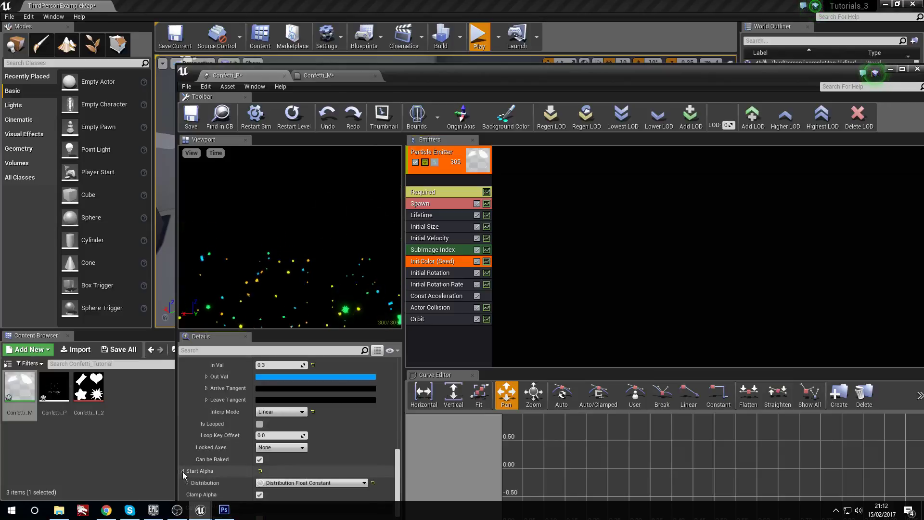
{"action": "scroll", "coordinate": [212, 472], "scroll_direction": "down", "scroll_amount": 1}
{"action": "left_click", "coordinate": [187, 472]}
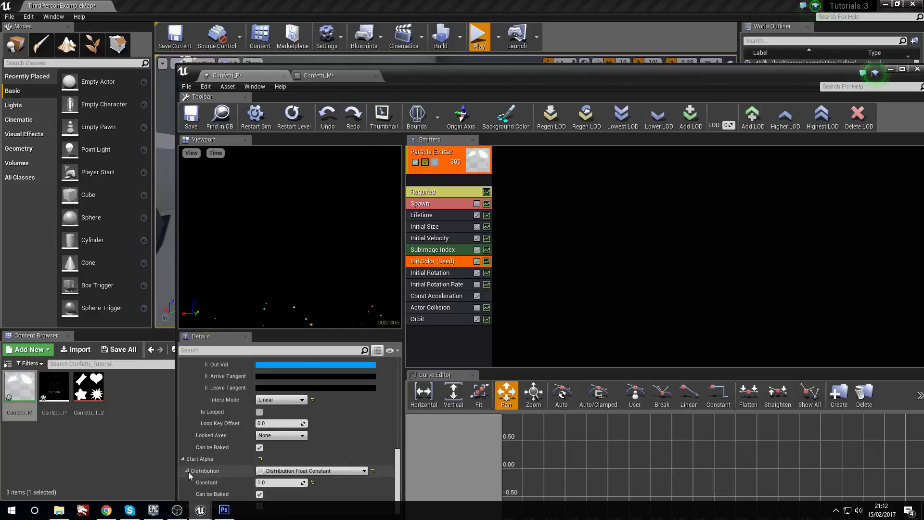
{"action": "left_click", "coordinate": [284, 472]}
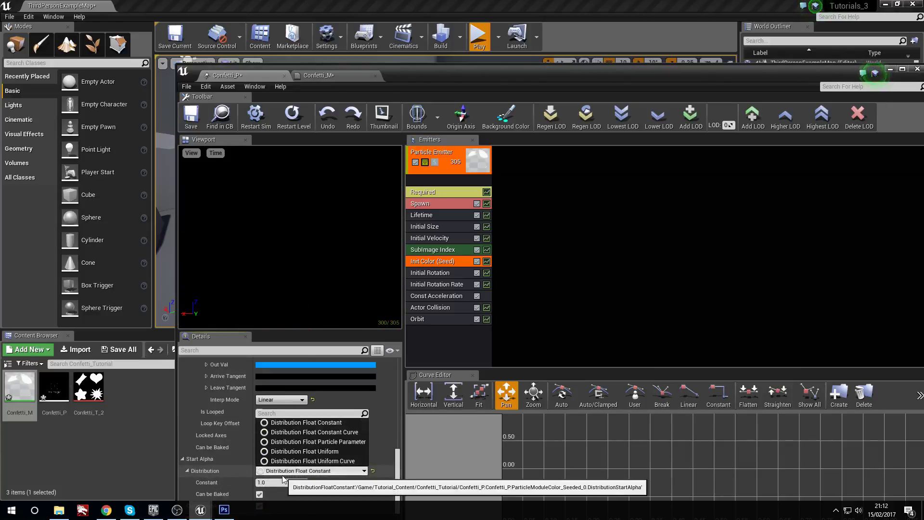
{"action": "left_click", "coordinate": [343, 433]}
Maximize the particle editor and add a first point to the Start Alpha constant curve with Out Val 1.
{"action": "double_click", "coordinate": [470, 79]}
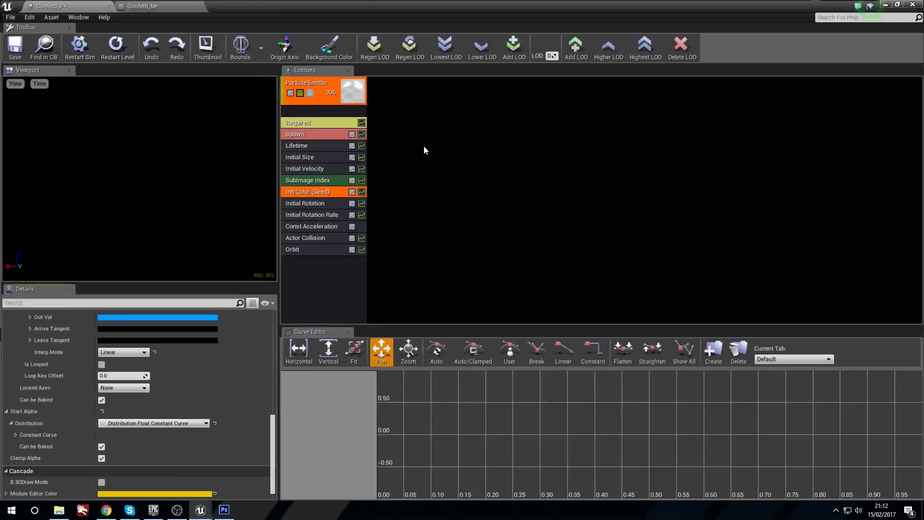
{"action": "scroll", "coordinate": [126, 363], "scroll_direction": "up", "scroll_amount": 3}
{"action": "scroll", "coordinate": [96, 410], "scroll_direction": "down", "scroll_amount": 3}
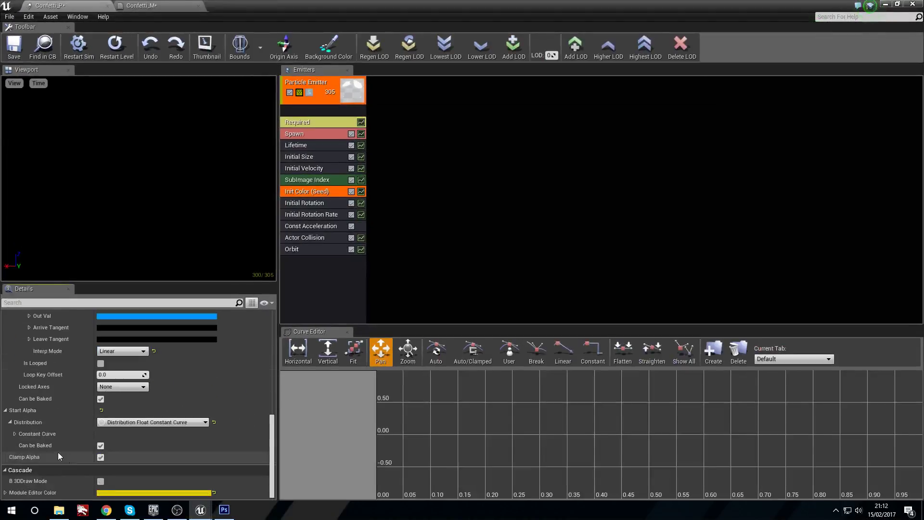
{"action": "left_click", "coordinate": [15, 434]}
{"action": "left_click", "coordinate": [155, 447]}
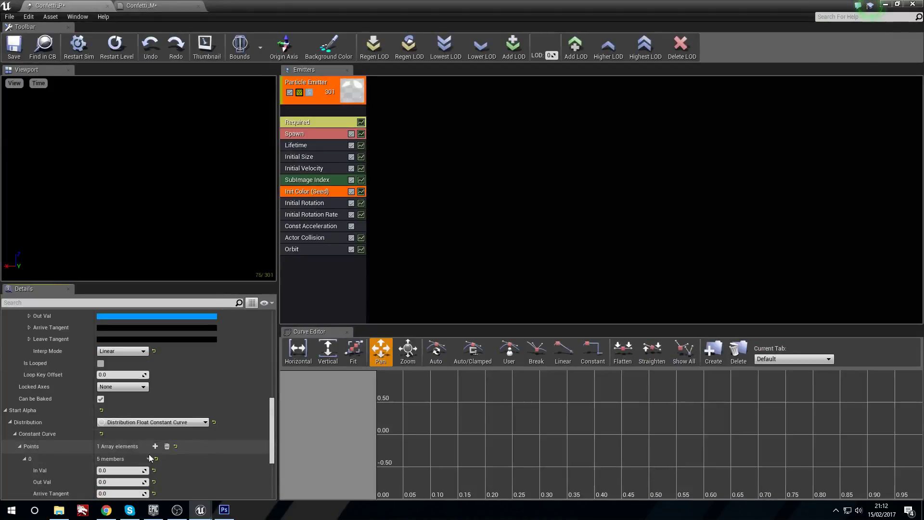
{"action": "scroll", "coordinate": [144, 434], "scroll_direction": "down", "scroll_amount": 2}
{"action": "scroll", "coordinate": [126, 447], "scroll_direction": "down", "scroll_amount": 1}
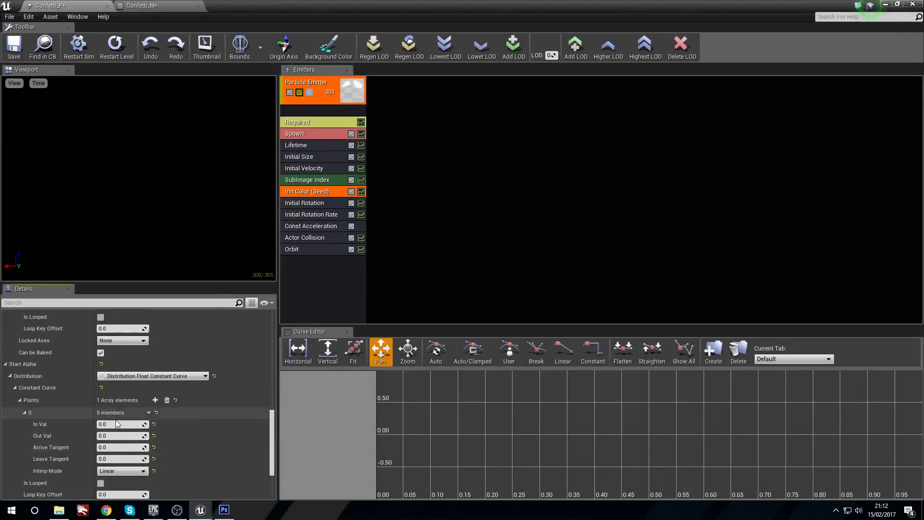
{"action": "key", "text": "Return"}
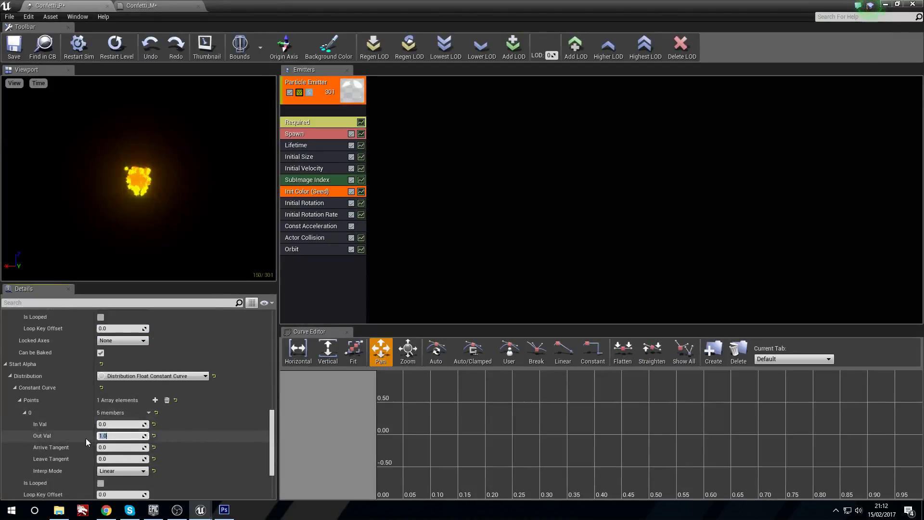
{"action": "scroll", "coordinate": [68, 429], "scroll_direction": "down", "scroll_amount": 2}
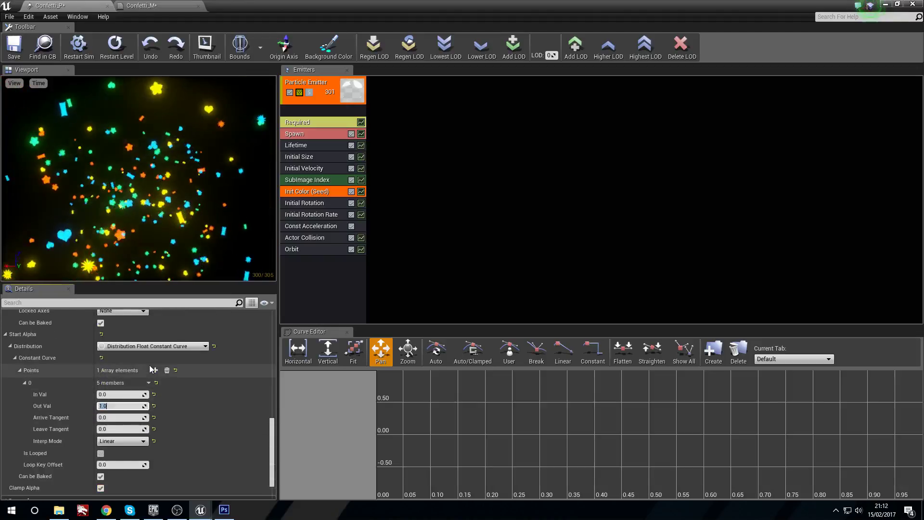
Add a second Start Alpha curve point with In Val 1 and Out Val 0, and inspect the burst in the preview.
{"action": "left_click", "coordinate": [155, 339]}
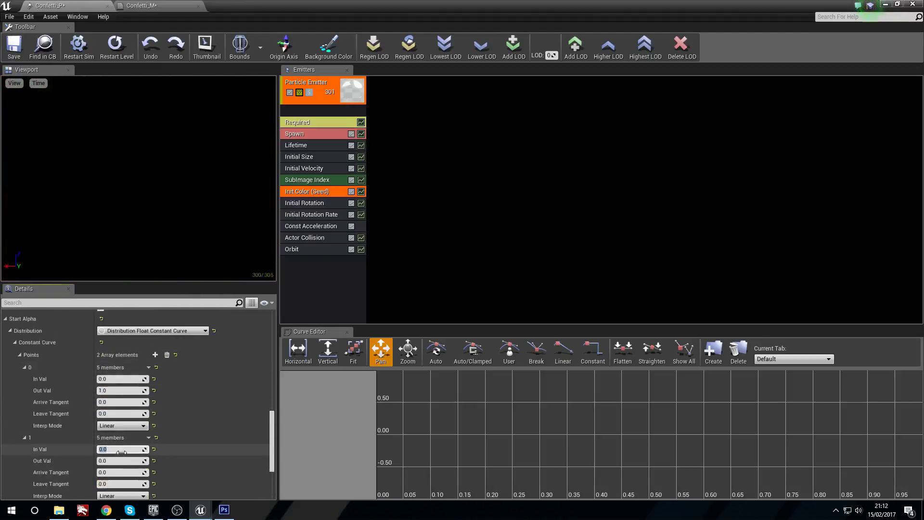
{"action": "type", "text": "1"}
{"action": "key", "text": "Tab"}
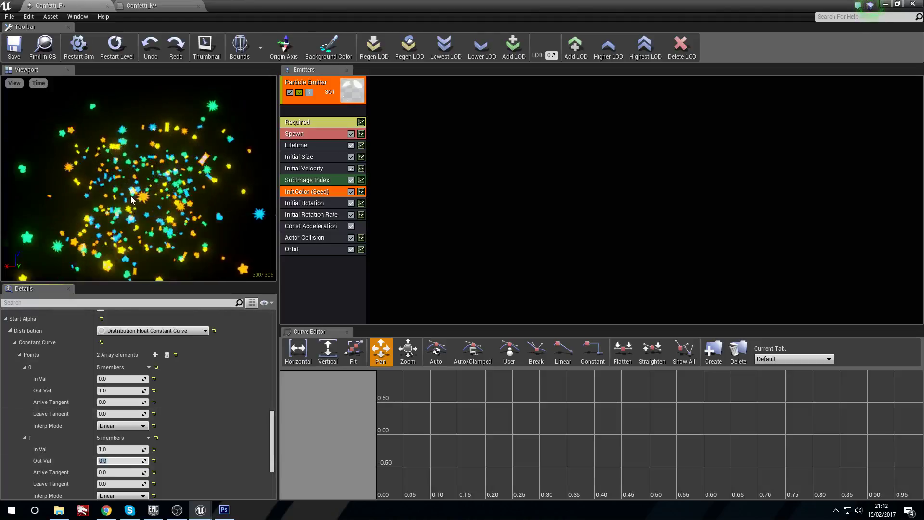
{"action": "left_click_drag", "start_coordinate": [131, 200], "coordinate": [131, 245]}
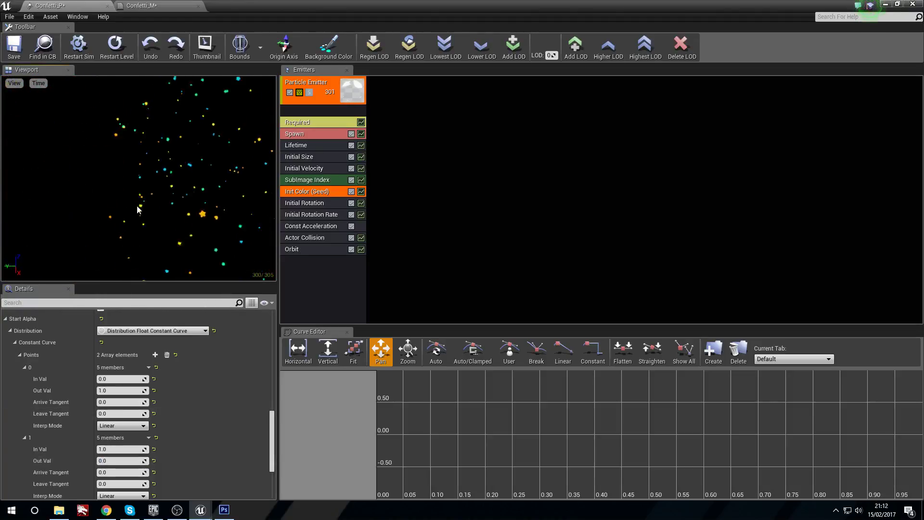
{"action": "left_click_drag", "start_coordinate": [137, 210], "coordinate": [170, 229]}
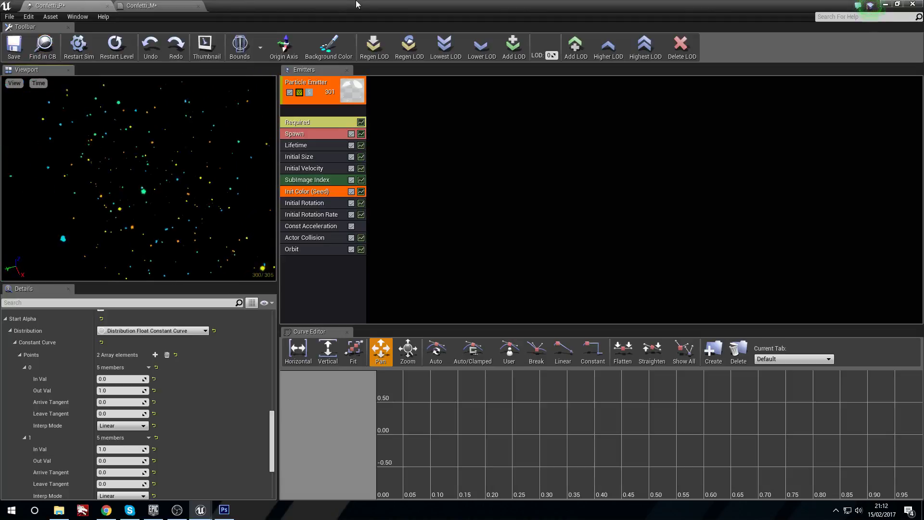
Save Confetti_P, uncover the level view and watch whether the confetti fades out on the floor.
{"action": "left_click_drag", "start_coordinate": [356, 5], "coordinate": [427, 235]}
{"action": "left_click", "coordinate": [84, 292]}
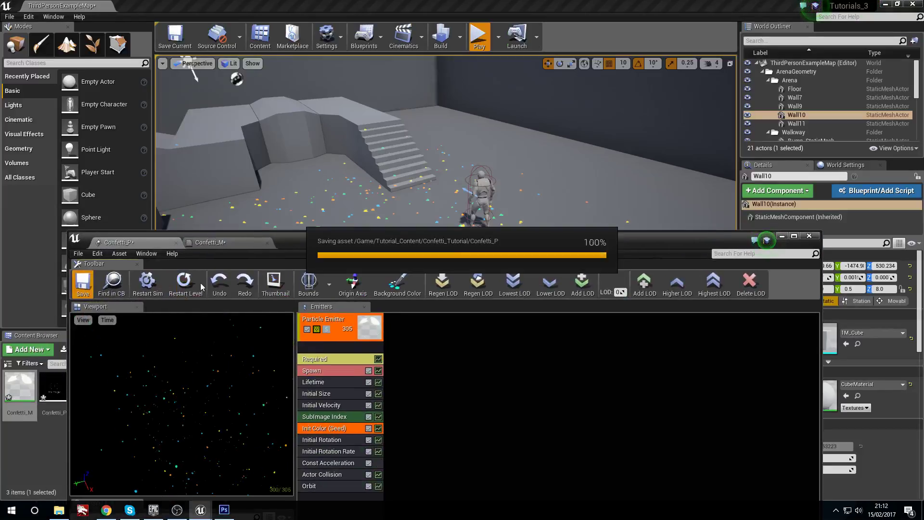
{"action": "left_click", "coordinate": [783, 236]}
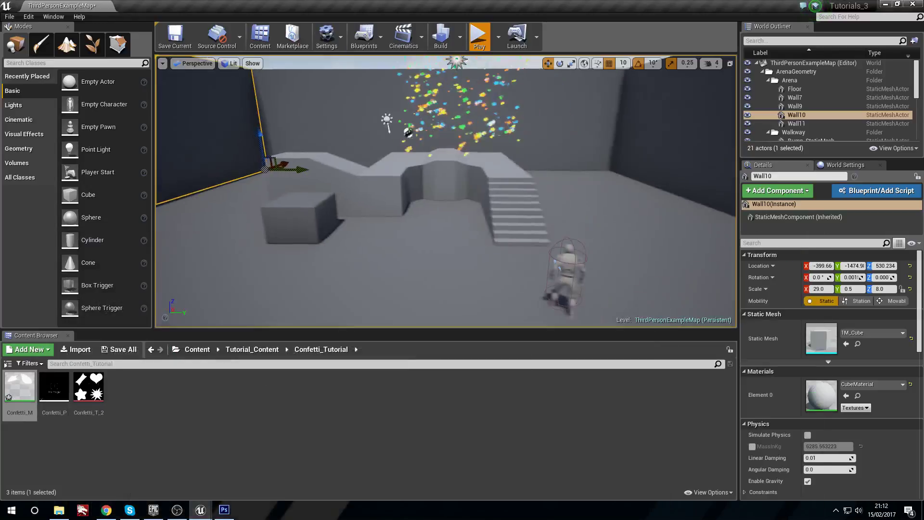
{"action": "mouse_move", "coordinate": [446, 191]}
{"action": "right_mouse_down"}
{"action": "mouse_move", "coordinate": [446, 251]}
{"action": "mouse_move", "coordinate": [445, 207]}
{"action": "mouse_move", "coordinate": [433, 193]}
{"action": "mouse_move", "coordinate": [441, 195]}
{"action": "right_mouse_up"}
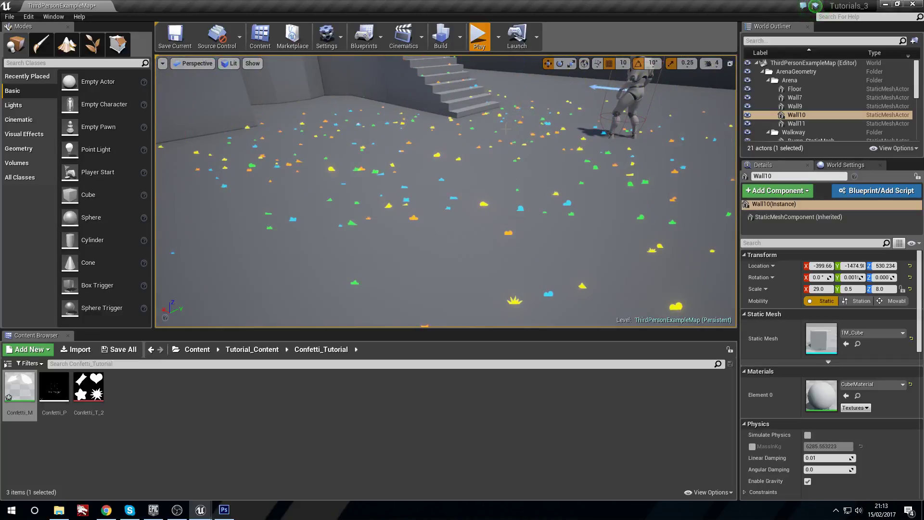
{"action": "right_click_drag", "start_coordinate": [509, 135], "coordinate": [510, 106]}
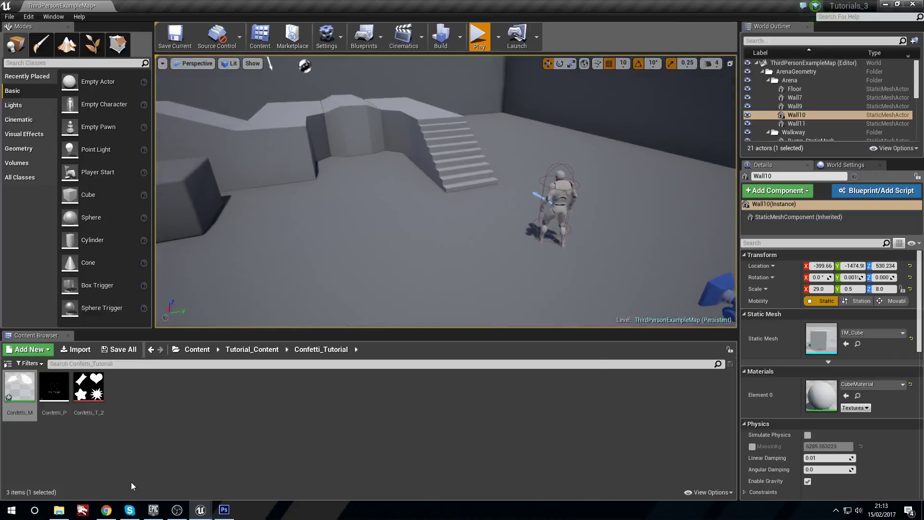
Bring back the particle editor and review the two Start Alpha curve points and the remaining Init Color (Seed) settings.
{"action": "mouse_move", "coordinate": [202, 510]}
{"action": "left_click", "coordinate": [260, 474]}
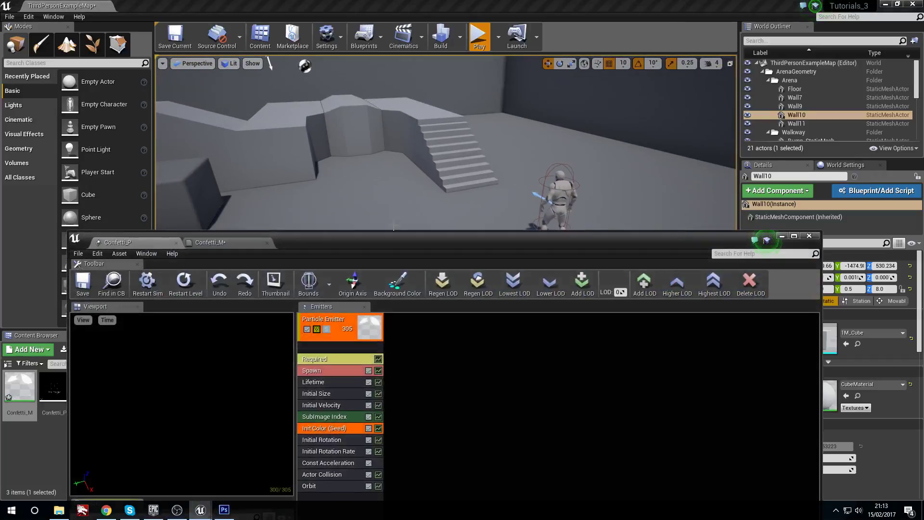
{"action": "scroll", "coordinate": [187, 385], "scroll_direction": "down", "scroll_amount": 3}
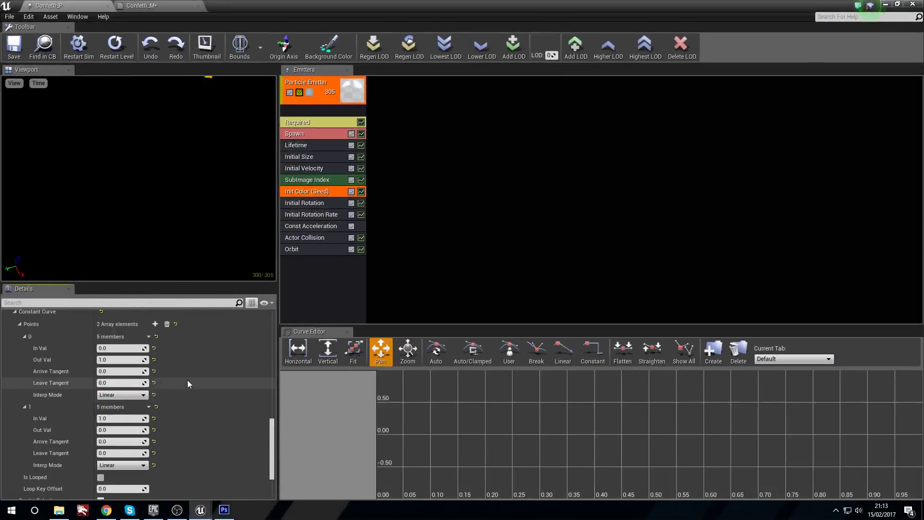
{"action": "scroll", "coordinate": [229, 409], "scroll_direction": "up", "scroll_amount": 2}
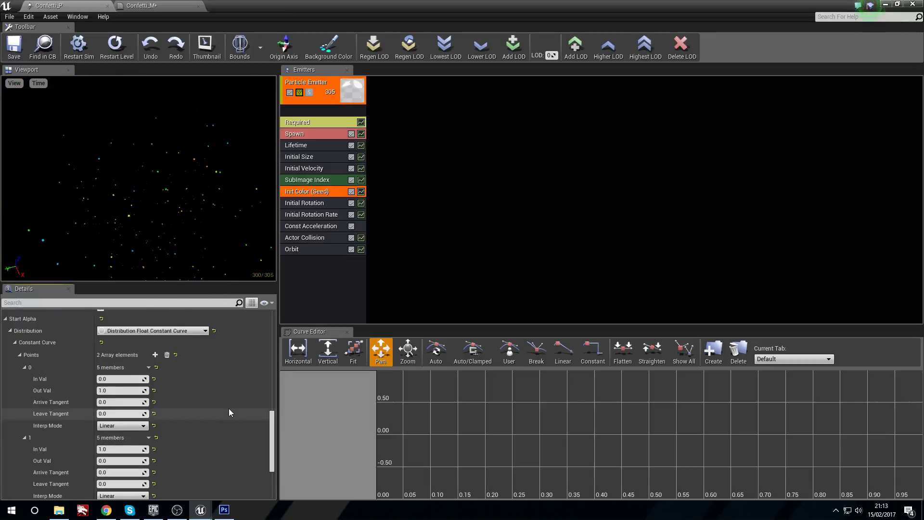
{"action": "scroll", "coordinate": [229, 409], "scroll_direction": "down", "scroll_amount": 2}
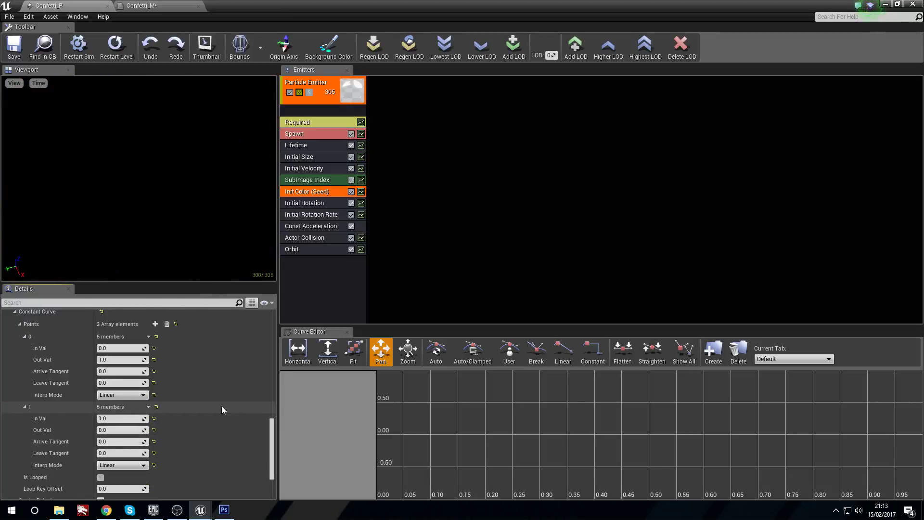
{"action": "scroll", "coordinate": [222, 407], "scroll_direction": "down", "scroll_amount": 2}
{"action": "scroll", "coordinate": [222, 407], "scroll_direction": "down", "scroll_amount": 2}
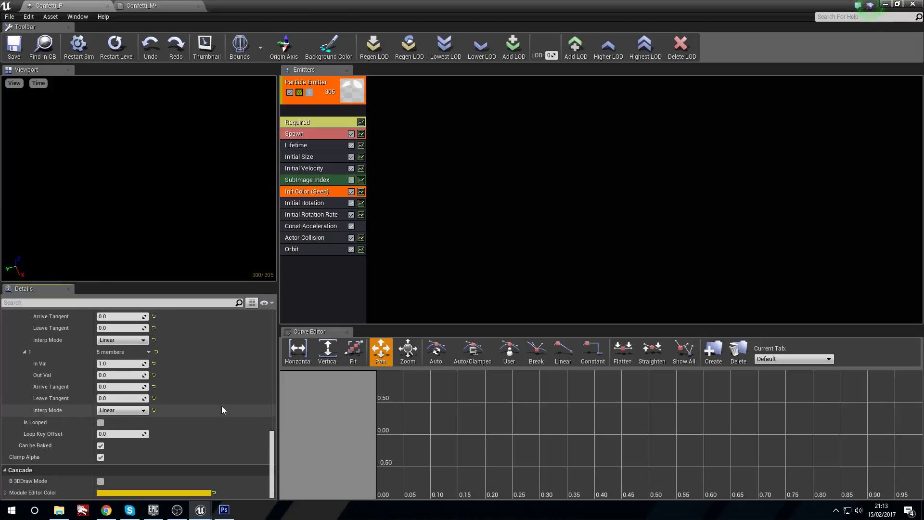
{"action": "scroll", "coordinate": [221, 410], "scroll_direction": "up", "scroll_amount": 4}
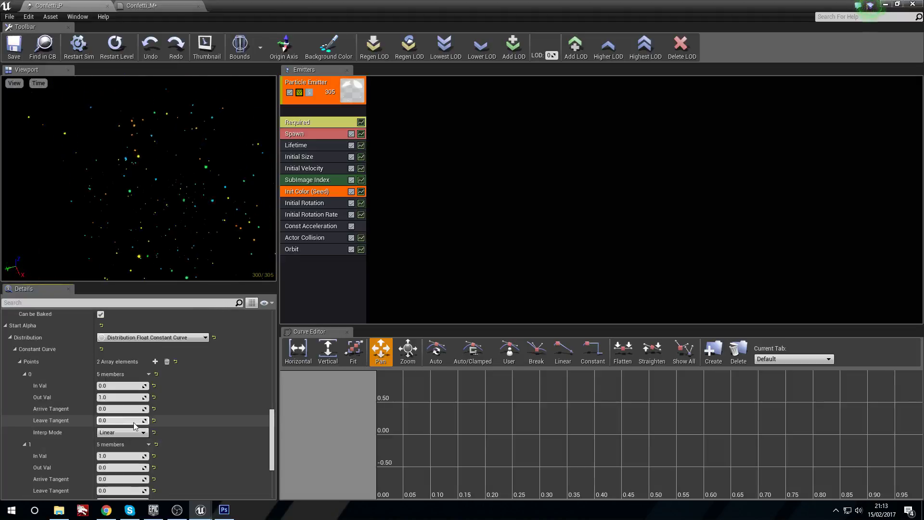
{"action": "scroll", "coordinate": [135, 375], "scroll_direction": "up", "scroll_amount": 4}
{"action": "scroll", "coordinate": [25, 360], "scroll_direction": "up", "scroll_amount": 1}
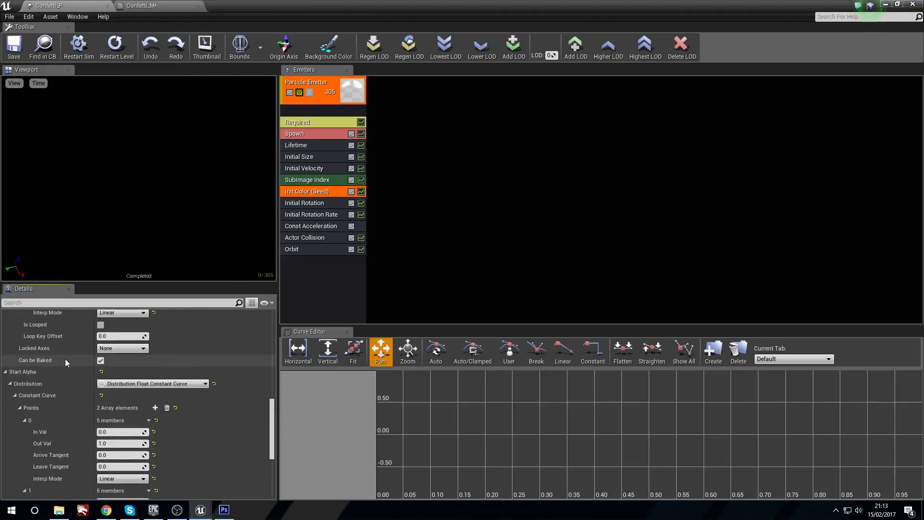
Clear the Start Alpha curve points and return its distribution to Distribution Float Constant with a Constant of 1.
{"action": "left_click", "coordinate": [168, 409]}
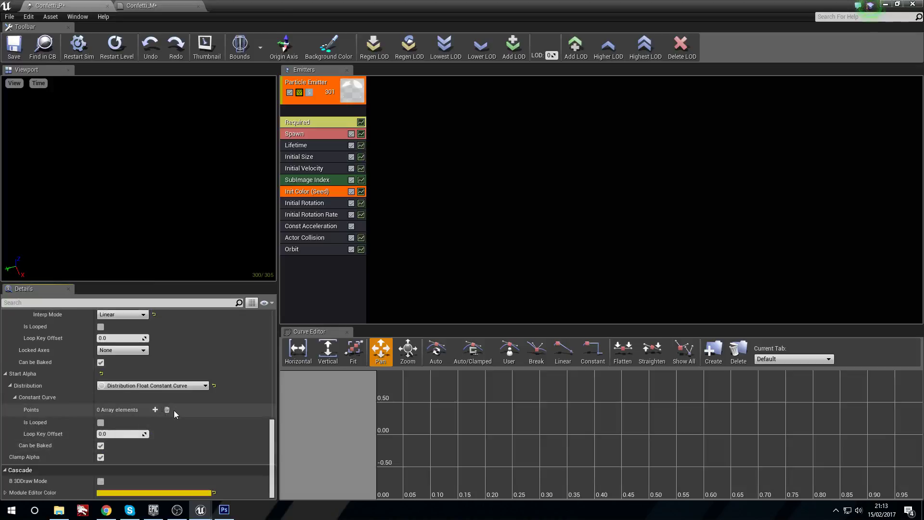
{"action": "left_click", "coordinate": [16, 399]}
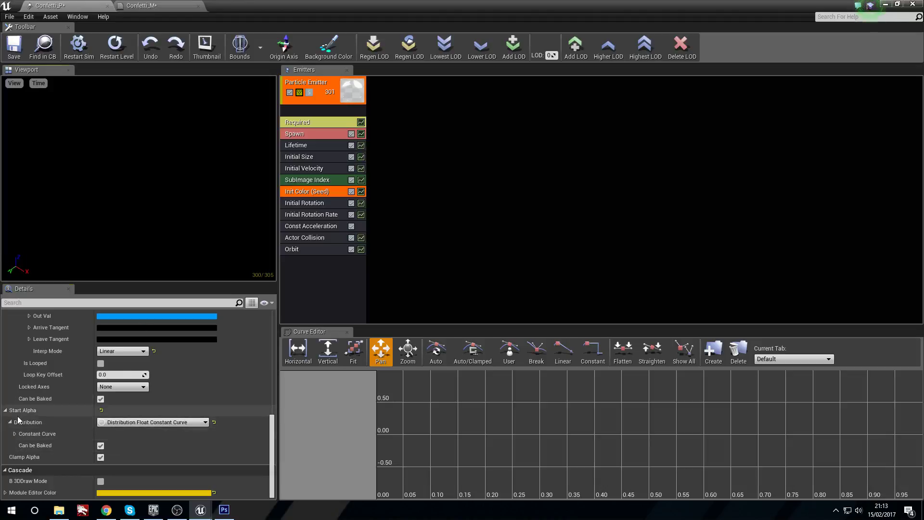
{"action": "left_click", "coordinate": [153, 422]}
{"action": "left_click", "coordinate": [151, 437]}
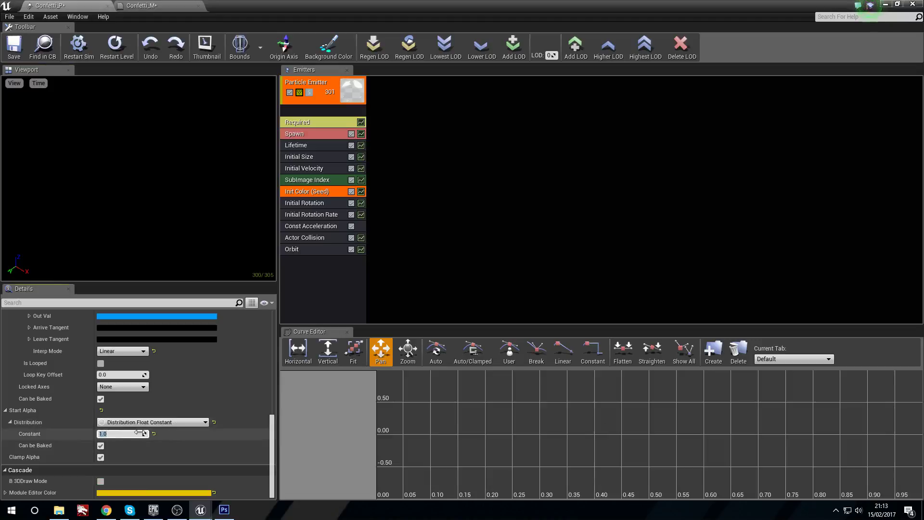
{"action": "left_click", "coordinate": [115, 90]}
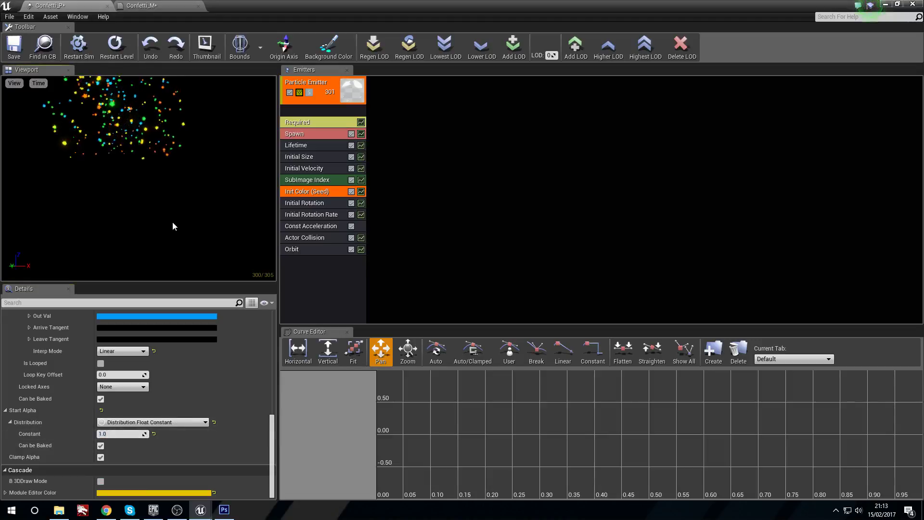
Add a Color Over Life module to the particle emitter and open its settings.
{"action": "right_click", "coordinate": [322, 291]}
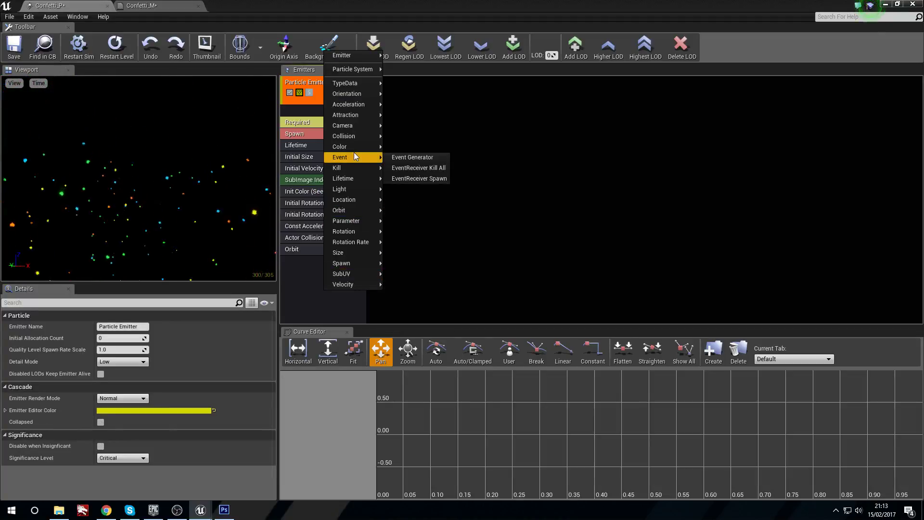
{"action": "mouse_move", "coordinate": [363, 148]}
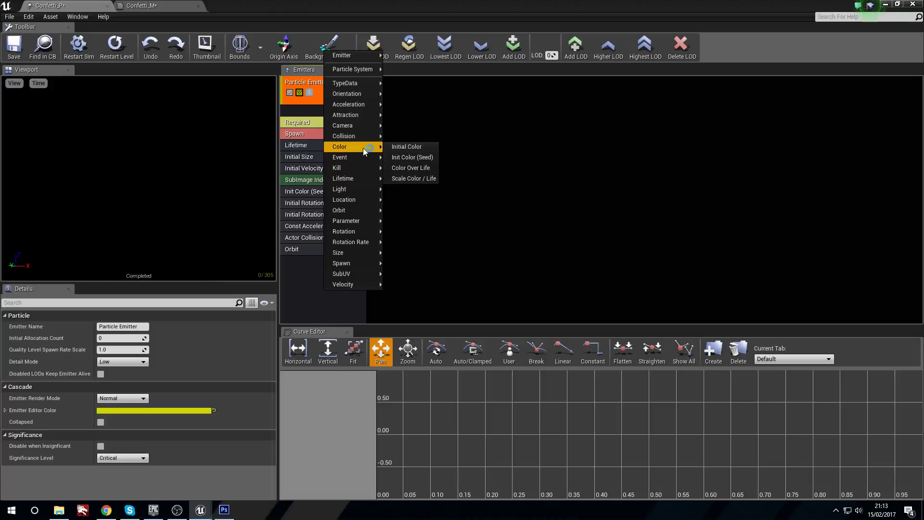
{"action": "left_click", "coordinate": [409, 168]}
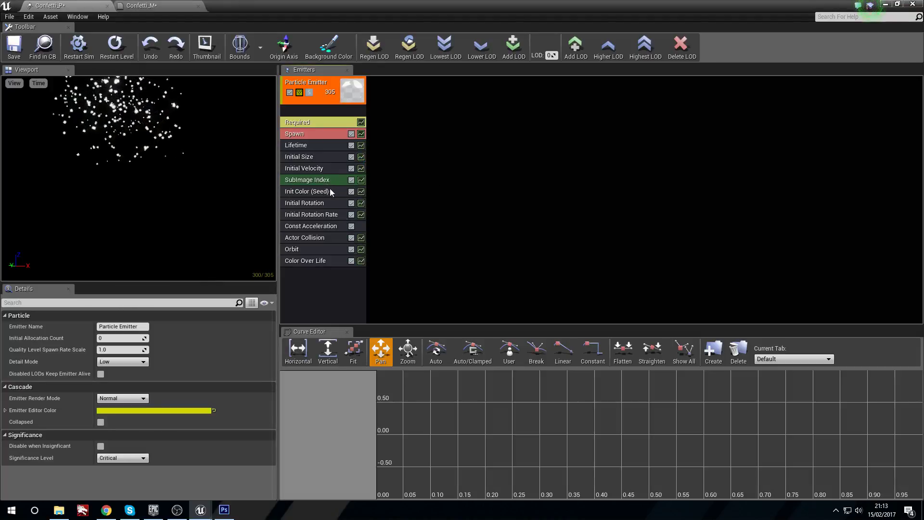
{"action": "left_click", "coordinate": [335, 261]}
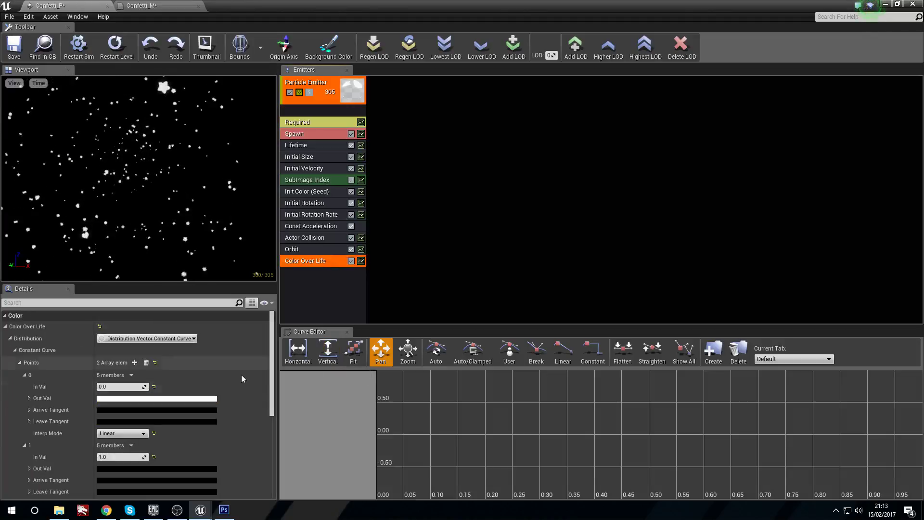
{"action": "left_click", "coordinate": [147, 339]}
{"action": "left_click", "coordinate": [91, 355]}
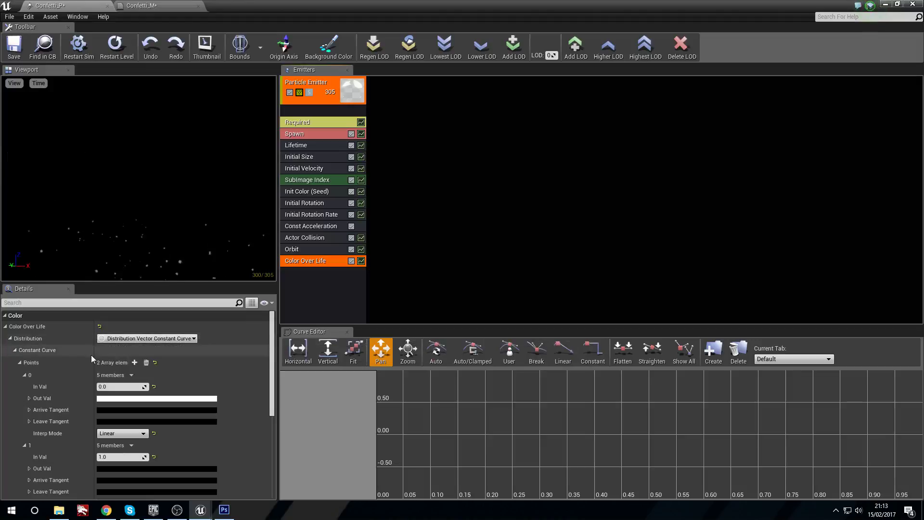
Clear the Color Over Life curve points and delete the Color Over Life module from the particle emitter.
{"action": "left_click", "coordinate": [146, 364]}
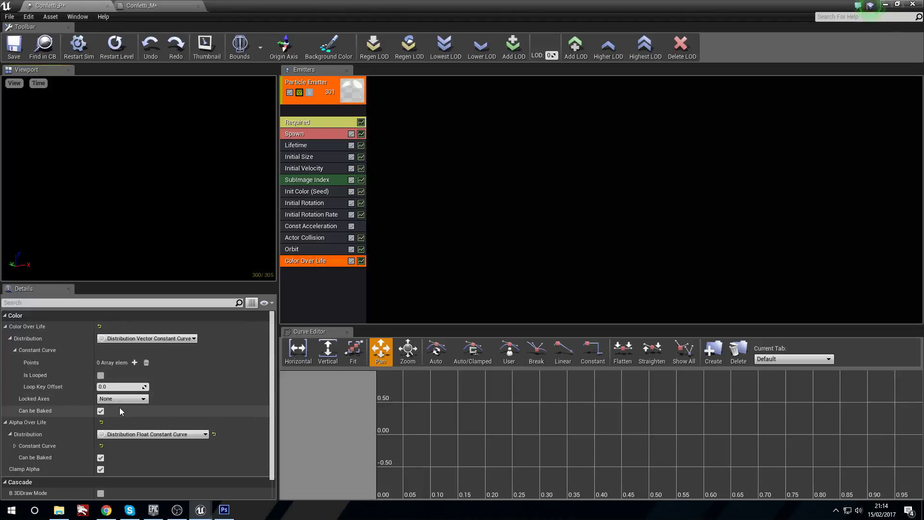
{"action": "key", "text": "Delete"}
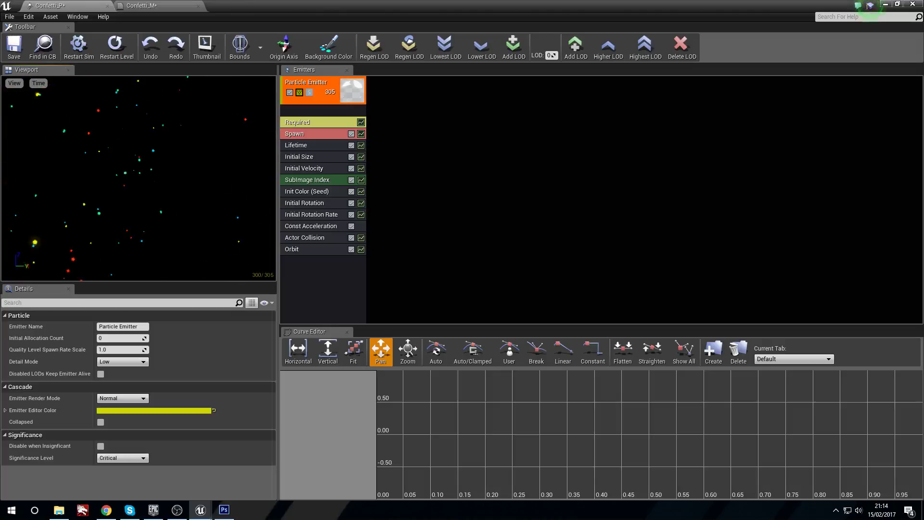
{"action": "left_click_drag", "start_coordinate": [138, 178], "coordinate": [87, 178]}
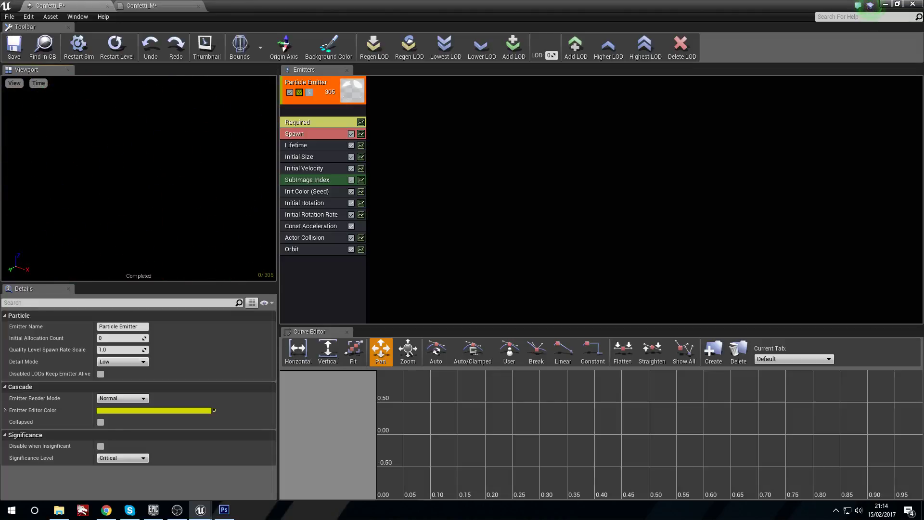
Save Confetti_P, put the particle editor out of the way and check the level in both full-screen and normal view.
{"action": "left_click_drag", "start_coordinate": [742, 3], "coordinate": [588, 339]}
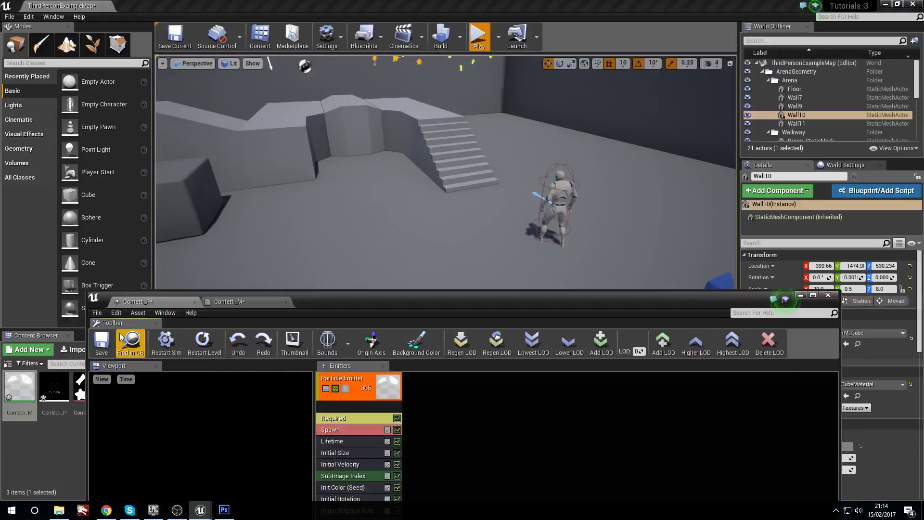
{"action": "left_click", "coordinate": [102, 343]}
{"action": "left_click", "coordinate": [801, 295]}
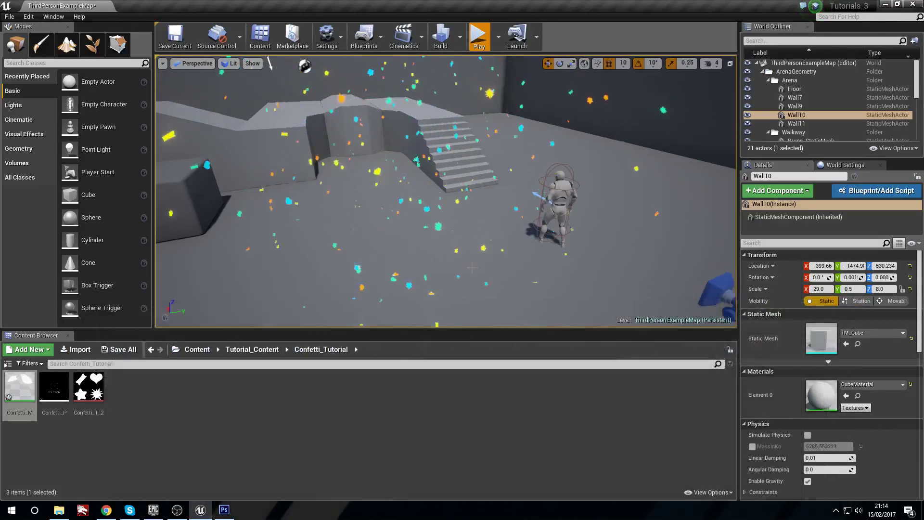
{"action": "right_click_drag", "start_coordinate": [462, 268], "coordinate": [489, 260]}
{"action": "key", "text": "F11"}
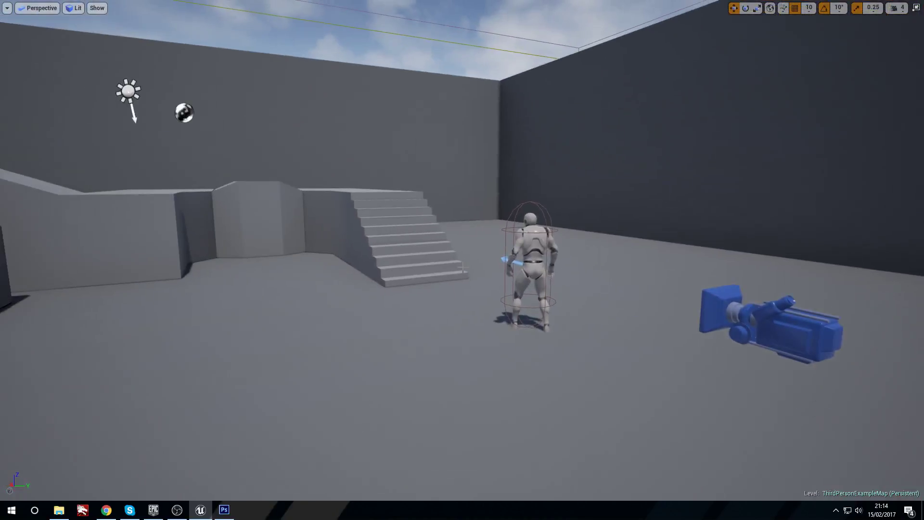
{"action": "key", "text": "F11"}
{"action": "right_click_drag", "start_coordinate": [237, 249], "coordinate": [251, 246]}
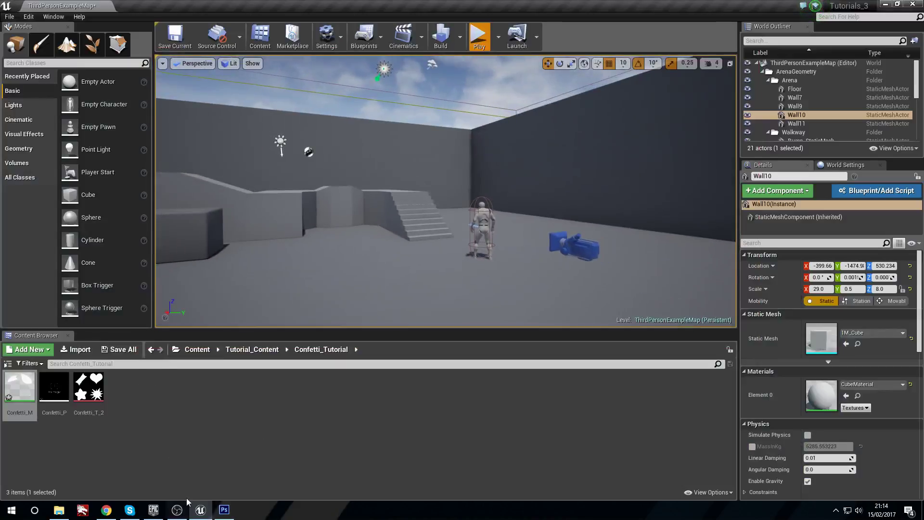
Reopen Confetti_P, restart the burst in the level and watch the confetti land on the arena floor.
{"action": "double_click", "coordinate": [54, 387]}
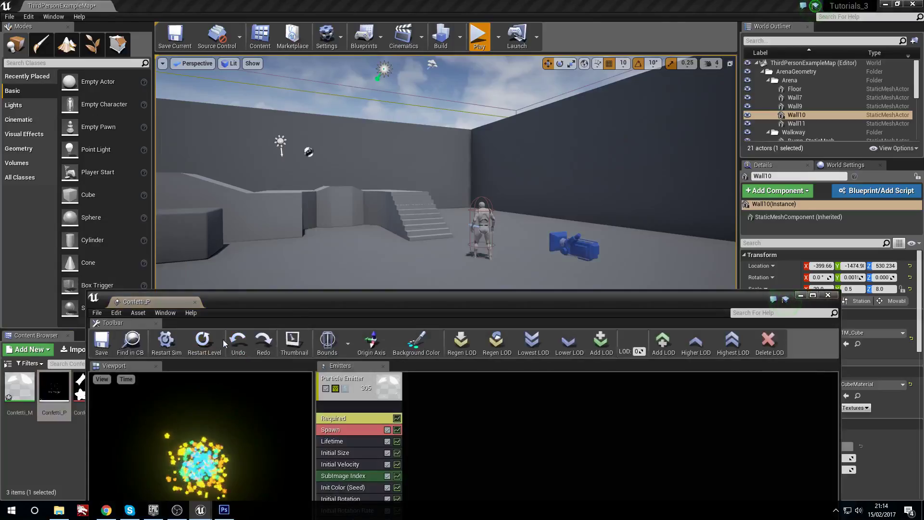
{"action": "left_click", "coordinate": [206, 339]}
{"action": "right_click_drag", "start_coordinate": [388, 206], "coordinate": [296, 236]}
{"action": "right_click_drag", "start_coordinate": [428, 205], "coordinate": [431, 202]}
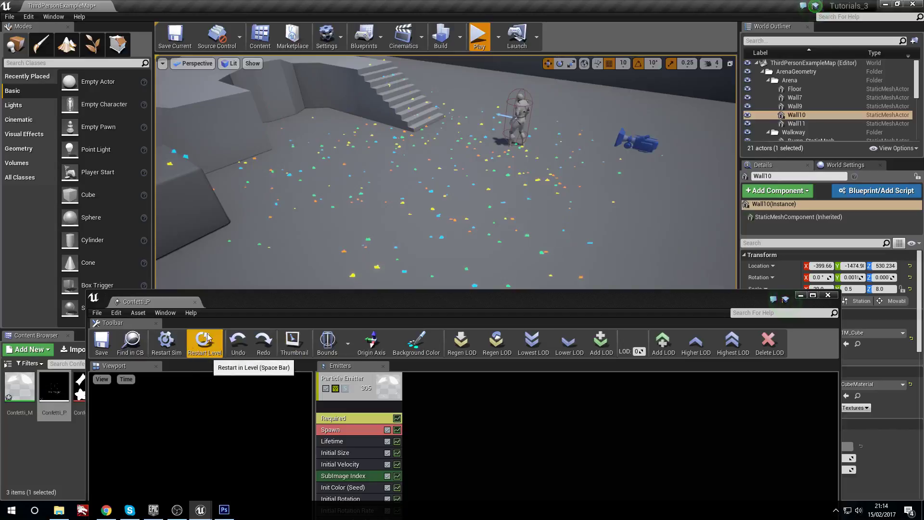
{"action": "right_click_drag", "start_coordinate": [289, 217], "coordinate": [250, 212]}
{"action": "key", "text": "w"}
Restart the effect in the level again and move around the arena to view the confetti from different angles.
{"action": "left_click", "coordinate": [195, 346]}
{"action": "key", "text": "s"}
{"action": "right_click", "coordinate": [315, 194]}
{"action": "key", "text": "w"}
{"action": "key", "text": "d"}
{"action": "key", "text": "a"}
{"action": "key", "text": "s"}
{"action": "right_click_drag", "start_coordinate": [452, 188], "coordinate": [482, 187]}
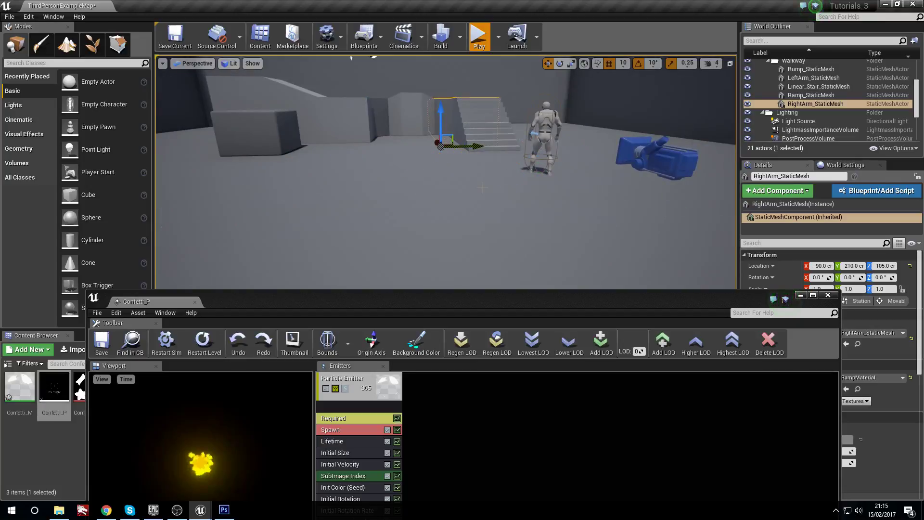
Replay the confetti burst once more and watch it from close to the floor near the stairs.
{"action": "left_click", "coordinate": [206, 344]}
{"action": "mouse_move", "coordinate": [289, 216]}
{"action": "right_mouse_down"}
{"action": "mouse_move", "coordinate": [290, 163]}
{"action": "mouse_move", "coordinate": [346, 126]}
{"action": "mouse_move", "coordinate": [279, 77]}
{"action": "mouse_move", "coordinate": [323, 73]}
{"action": "mouse_move", "coordinate": [289, 145]}
{"action": "mouse_move", "coordinate": [272, 217]}
{"action": "mouse_move", "coordinate": [279, 279]}
{"action": "mouse_move", "coordinate": [332, 277]}
{"action": "mouse_move", "coordinate": [308, 231]}
{"action": "mouse_move", "coordinate": [337, 217]}
{"action": "mouse_move", "coordinate": [269, 193]}
{"action": "mouse_move", "coordinate": [231, 251]}
{"action": "right_mouse_up"}
{"action": "right_click_drag", "start_coordinate": [470, 231], "coordinate": [459, 229]}
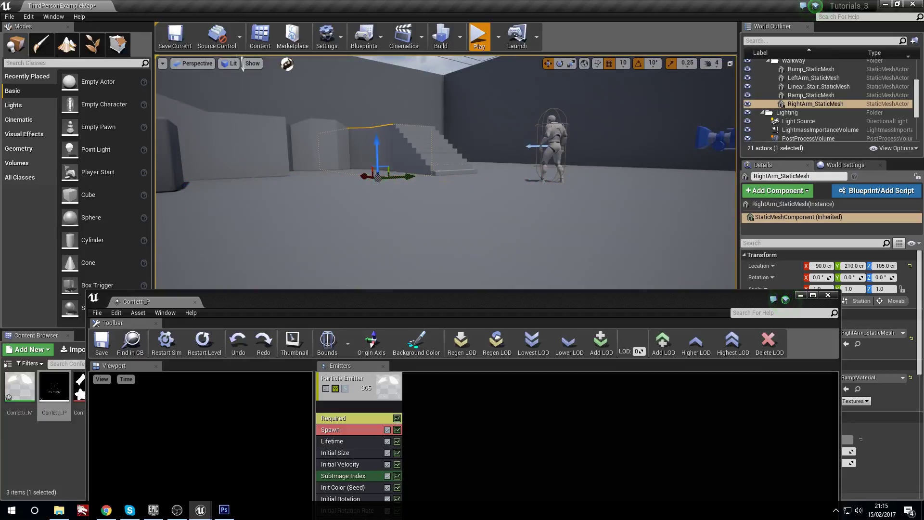